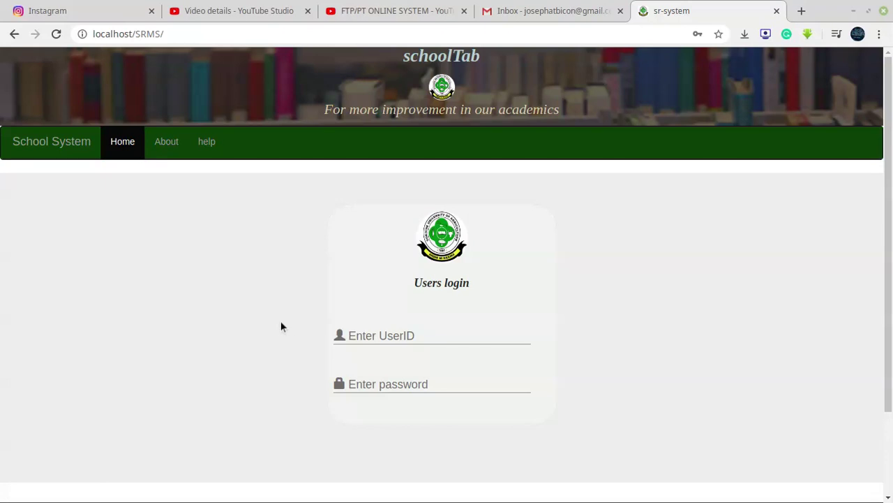
pyautogui.scroll(-1, 336, 220)
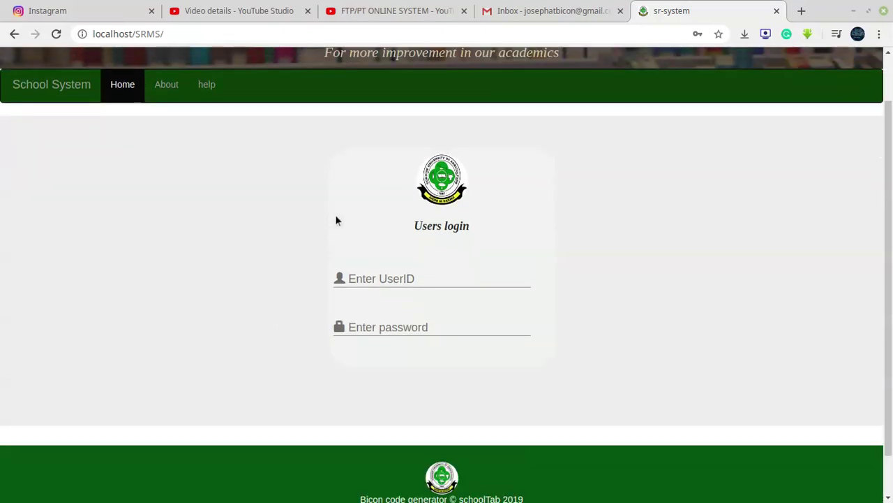
pyautogui.scroll(1, 294, 193)
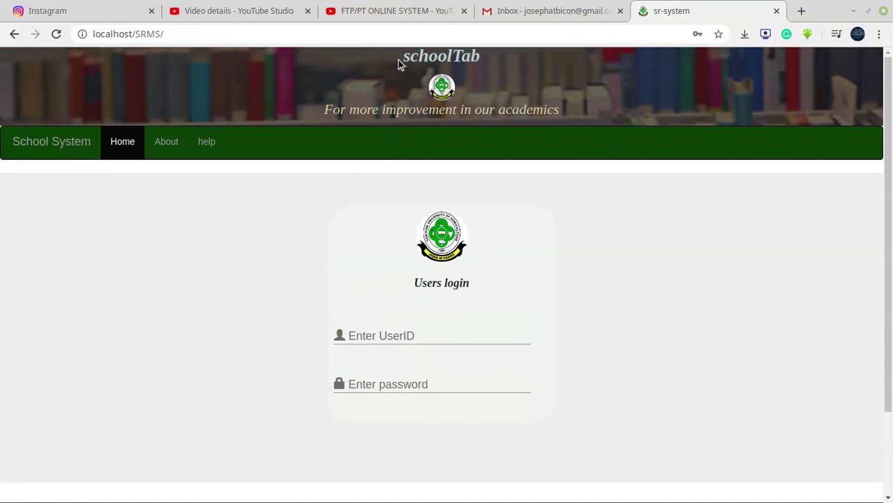
pyautogui.moveTo(401, 61); pyautogui.dragTo(458, 62)
pyautogui.click(493, 60)
# Log in with the saved user ID and password of the head-of-school teacher account
pyautogui.click(357, 335)
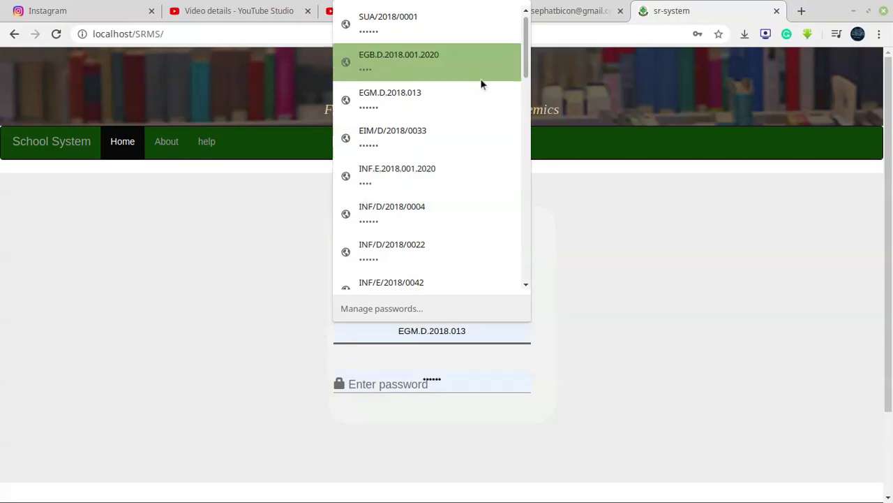
pyautogui.moveTo(527, 38); pyautogui.dragTo(527, 73)
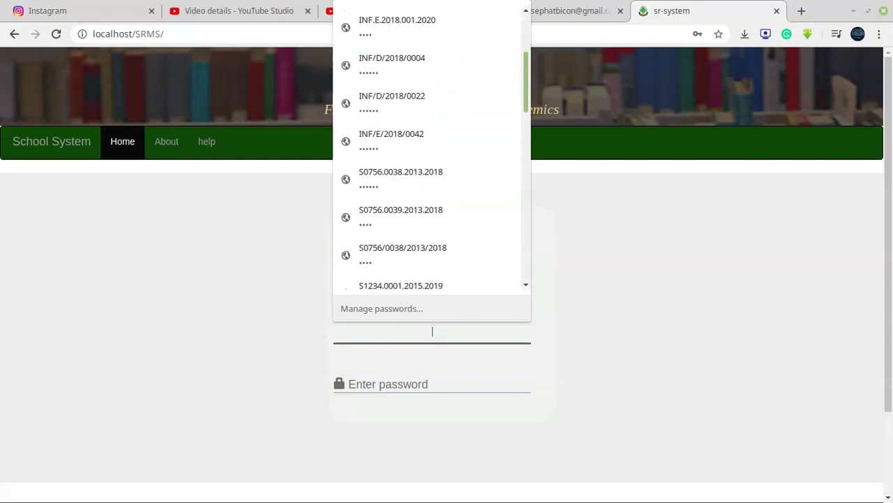
pyautogui.moveTo(527, 77); pyautogui.dragTo(501, 170)
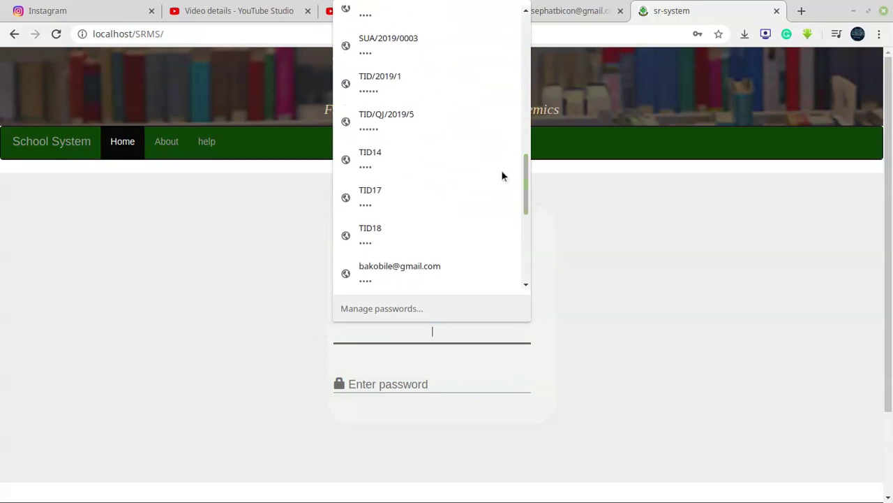
pyautogui.click(379, 230)
pyautogui.click(424, 413)
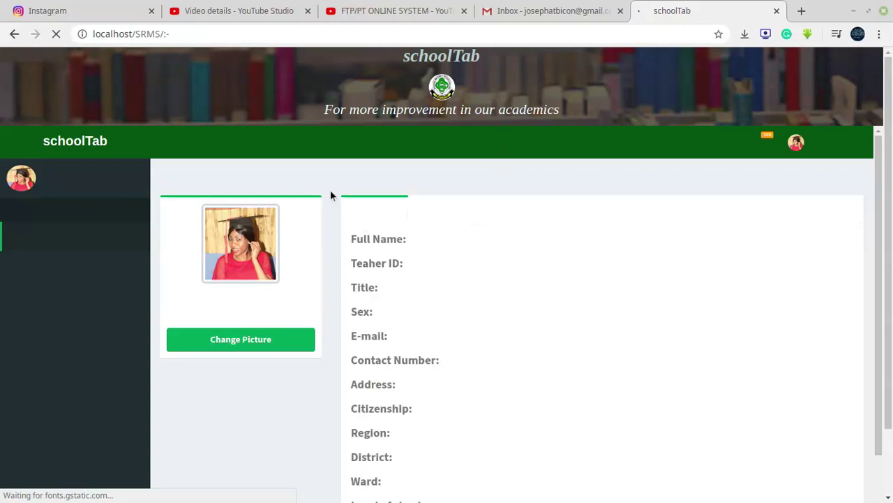
# Open the class timetable management page from the teacher's schedule options
pyautogui.scroll(-3, 219, 247)
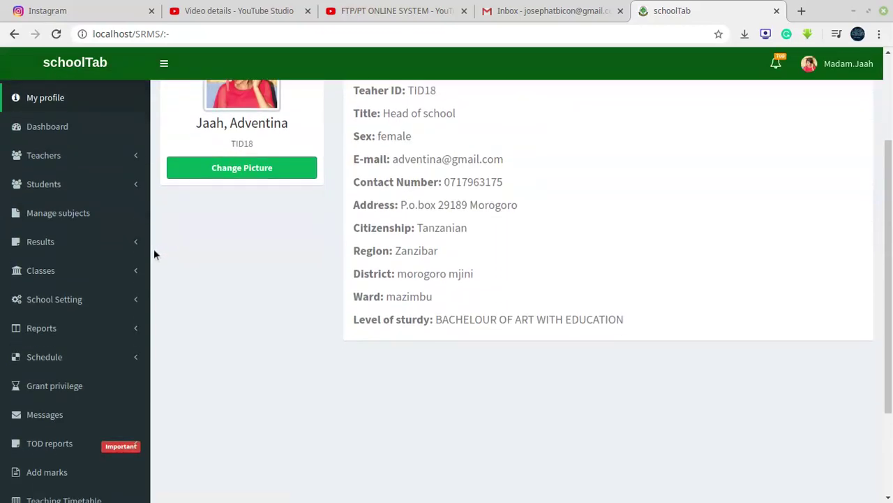
pyautogui.scroll(-3, 156, 255)
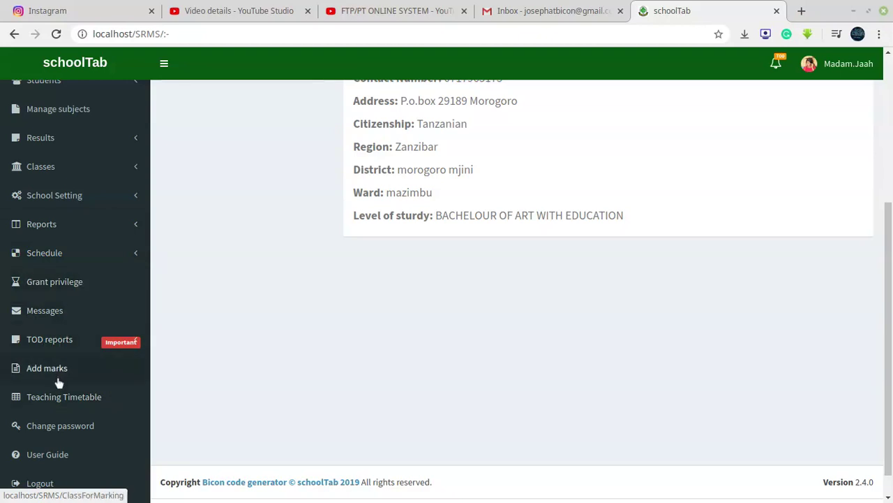
pyautogui.click(70, 251)
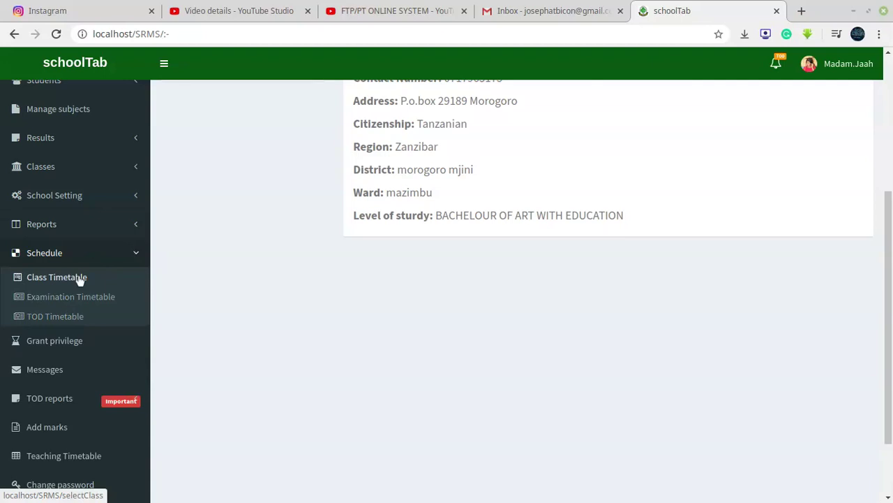
pyautogui.click(79, 278)
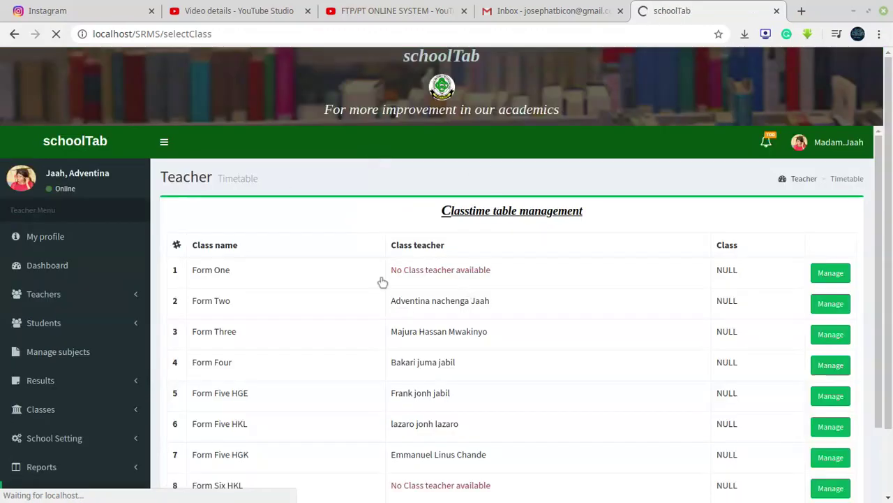
# Open the Form Three class timetable for management
pyautogui.scroll(-5, 398, 235)
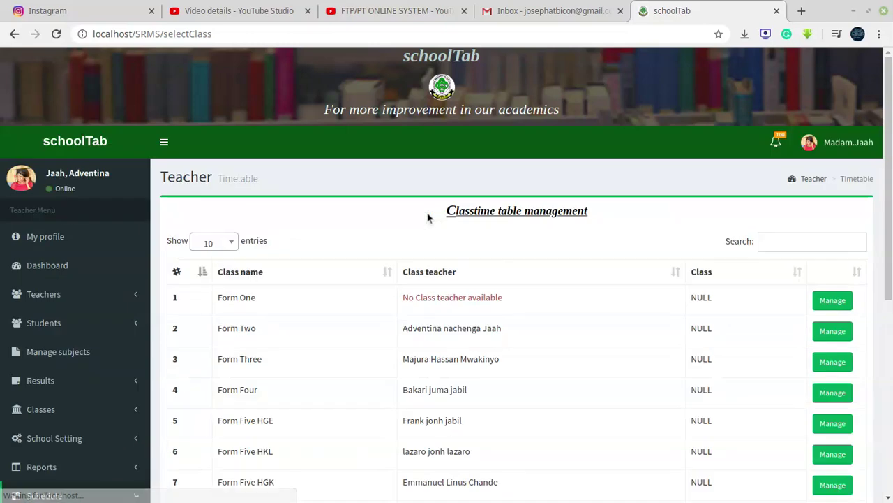
pyautogui.scroll(-2, 425, 217)
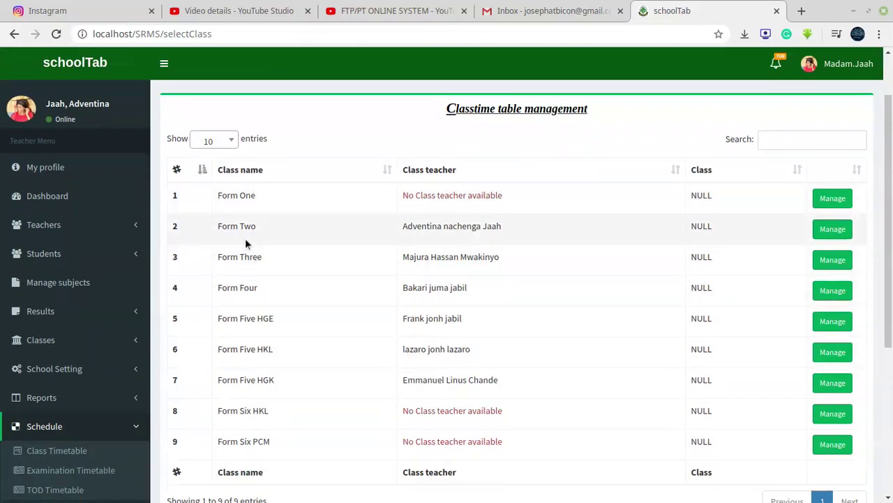
pyautogui.click(837, 261)
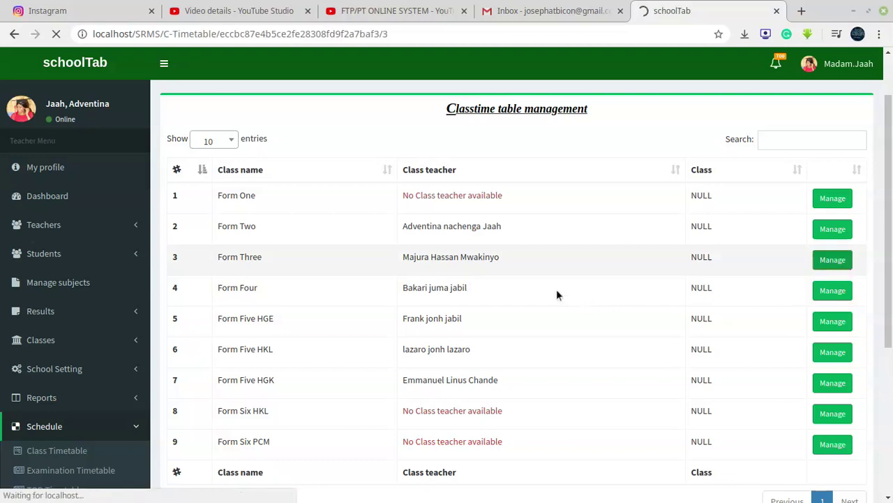
# Examine the scheduled periods in the Form Three timetable, including the time of Monday's first Biology period
pyautogui.scroll(-4, 545, 342)
pyautogui.scroll(3, 543, 340)
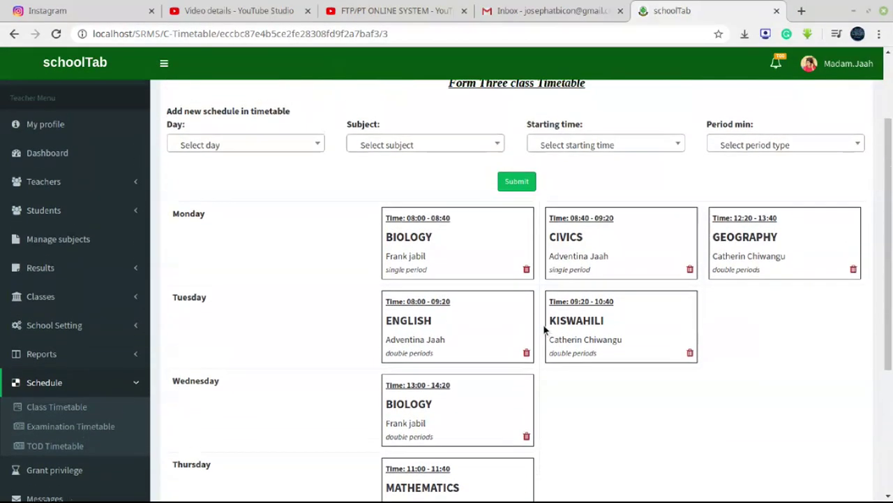
pyautogui.scroll(-3, 541, 312)
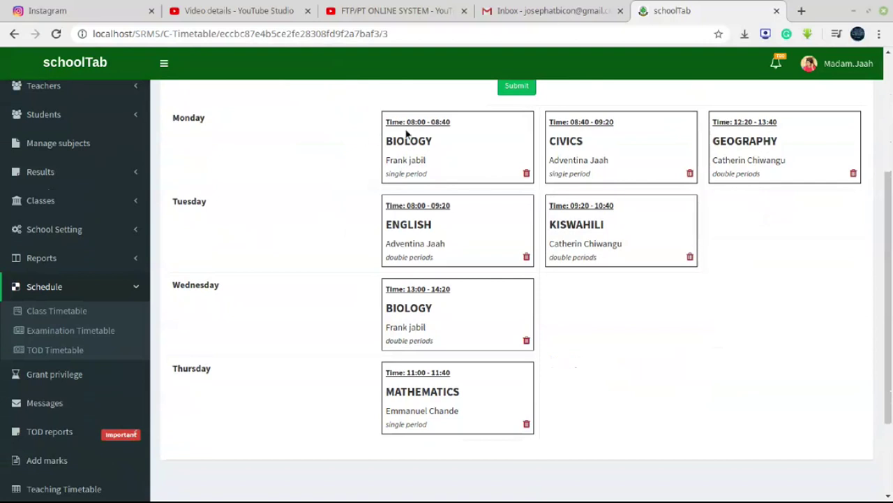
pyautogui.tripleClick(447, 123)
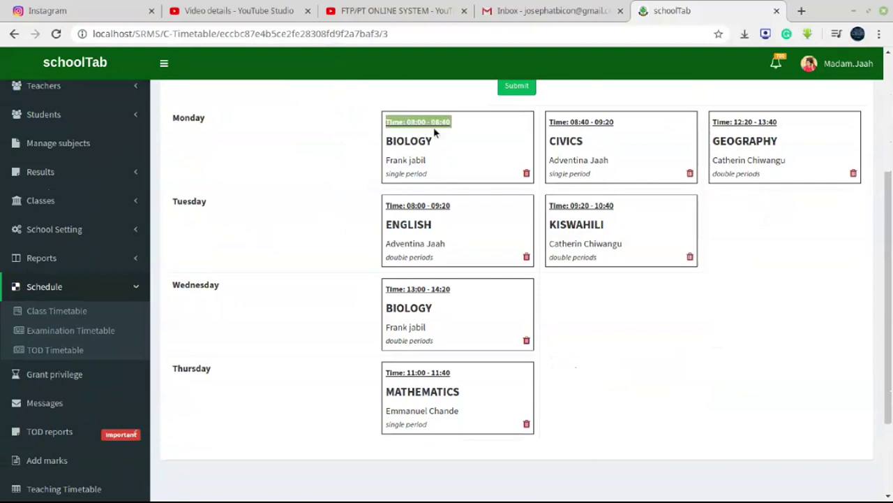
pyautogui.click(434, 132)
pyautogui.scroll(2, 578, 144)
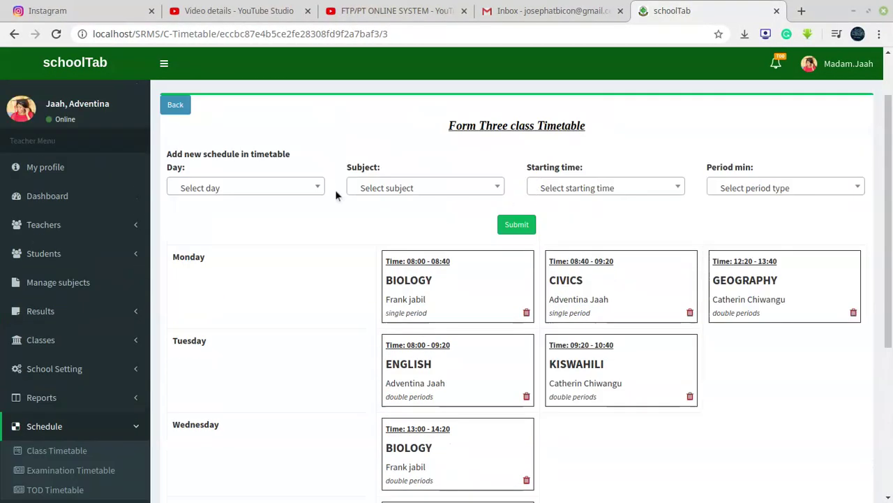
pyautogui.click(302, 195)
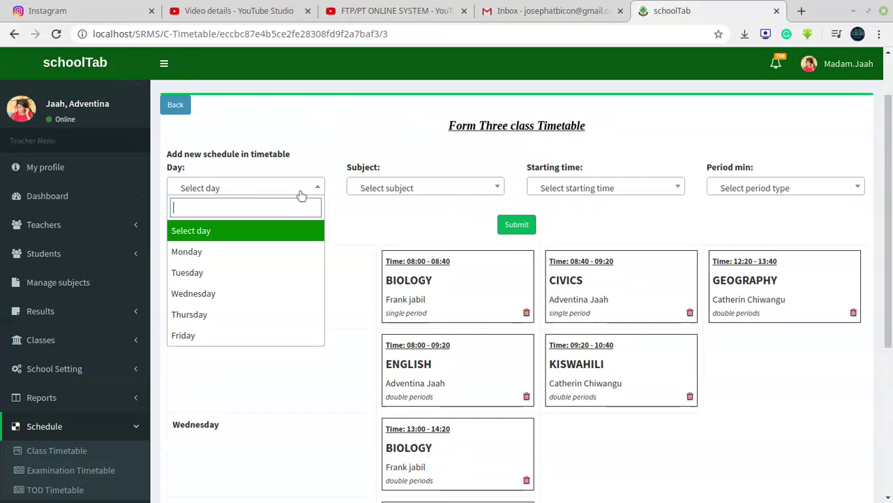
pyautogui.click(302, 196)
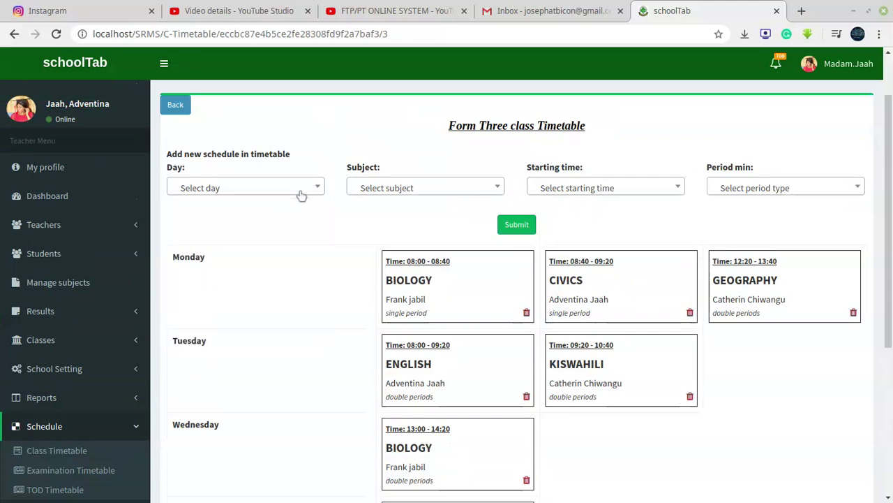
pyautogui.click(299, 188)
pyautogui.click(334, 159)
pyautogui.click(314, 190)
pyautogui.click(313, 190)
pyautogui.click(314, 190)
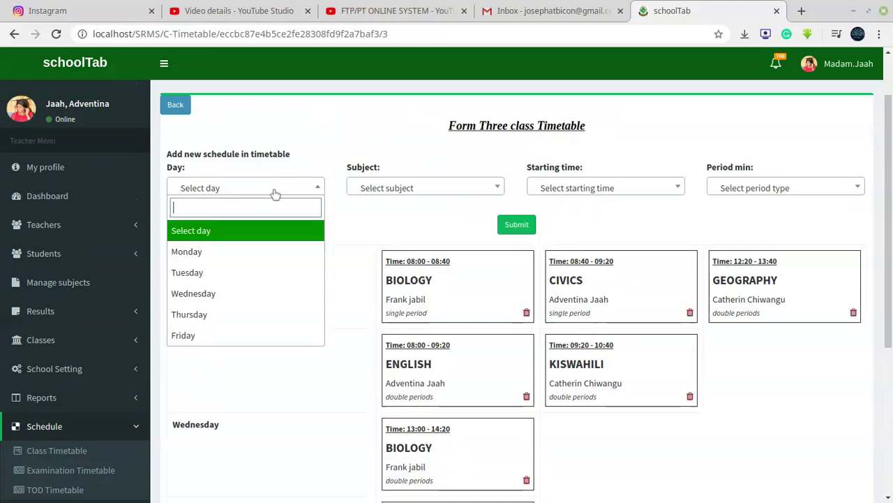
pyautogui.click(276, 194)
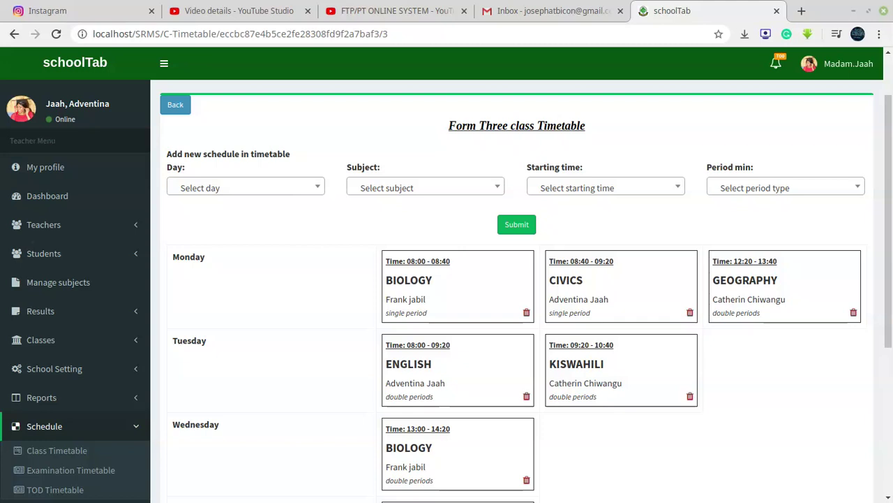
pyautogui.click(277, 189)
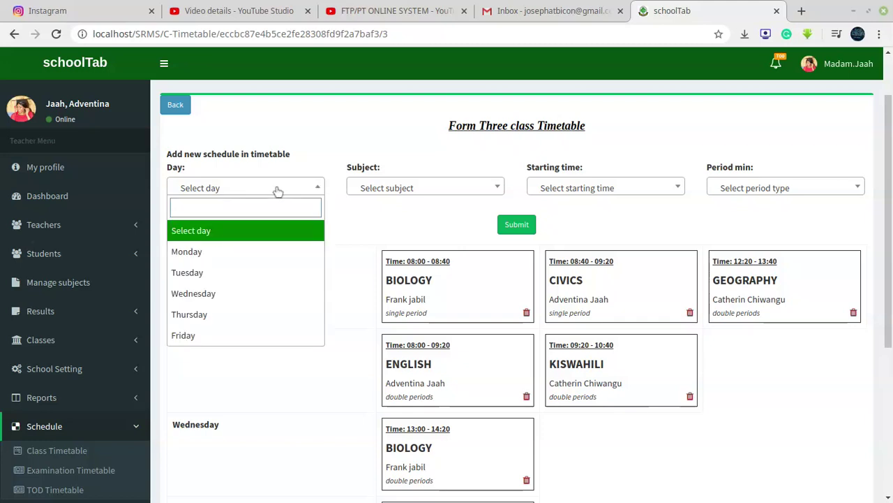
pyautogui.click(278, 190)
# Fill in the new schedule entry with day Monday, subject BIOLOGY and starting time 8:00 AM
pyautogui.click(277, 190)
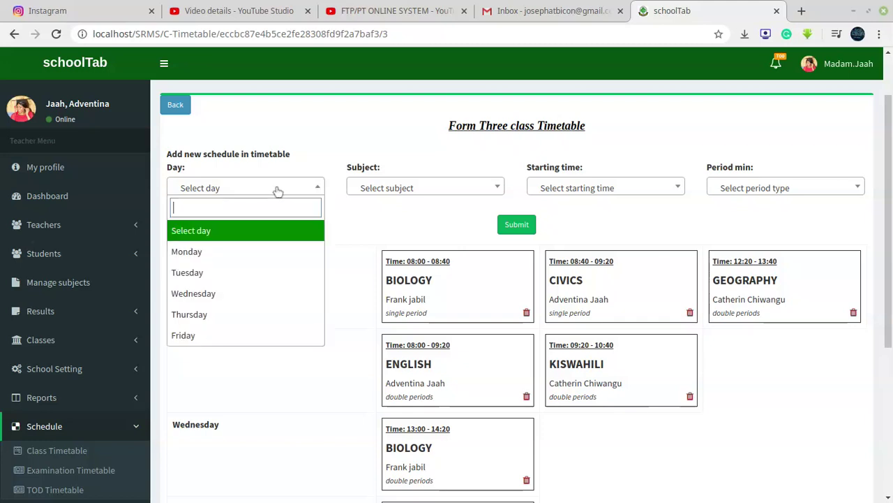
pyautogui.click(213, 254)
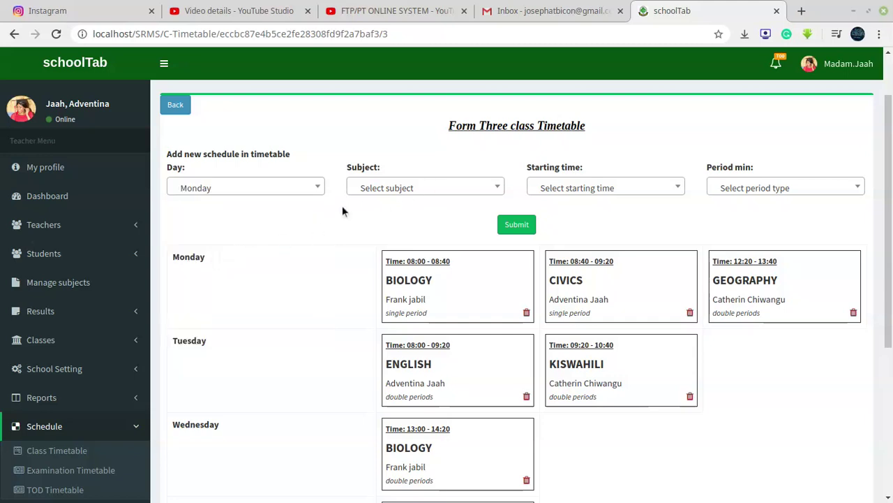
pyautogui.click(395, 189)
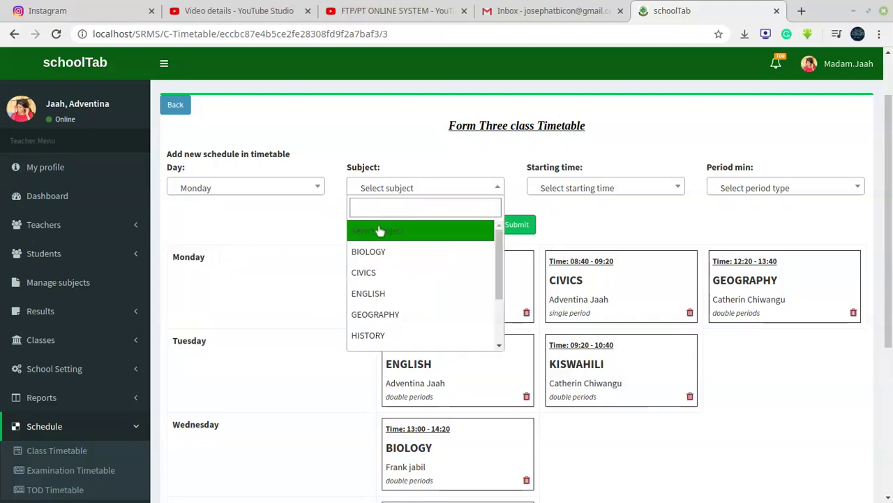
pyautogui.click(370, 251)
pyautogui.click(624, 198)
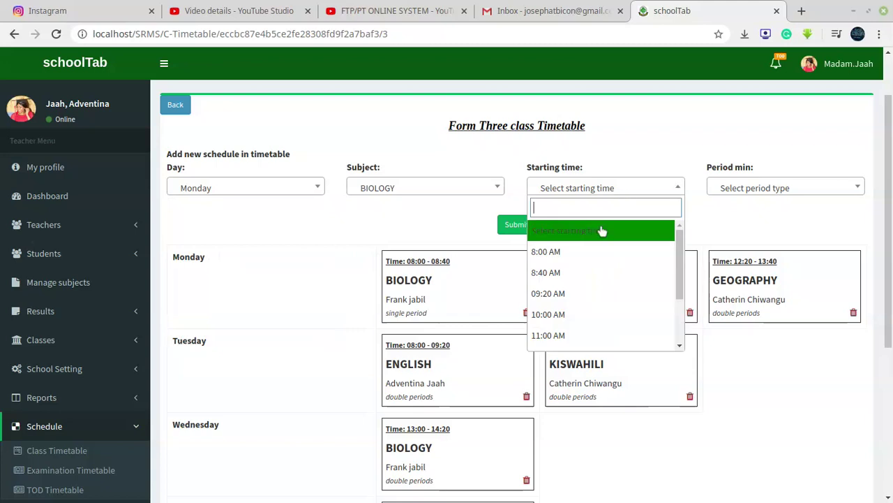
pyautogui.click(587, 259)
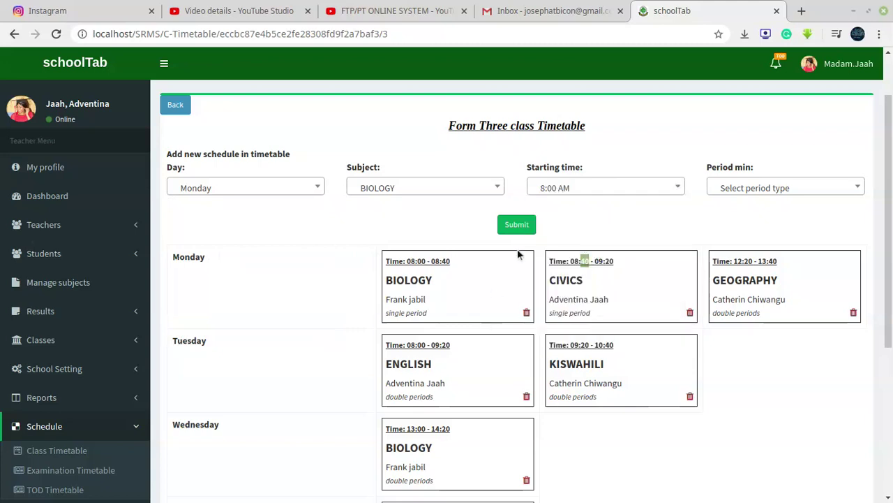
# Change the entry's subject to GEOGRAPHY, set the period to Double (80 min) and try to submit it
pyautogui.click(409, 186)
pyautogui.click(374, 314)
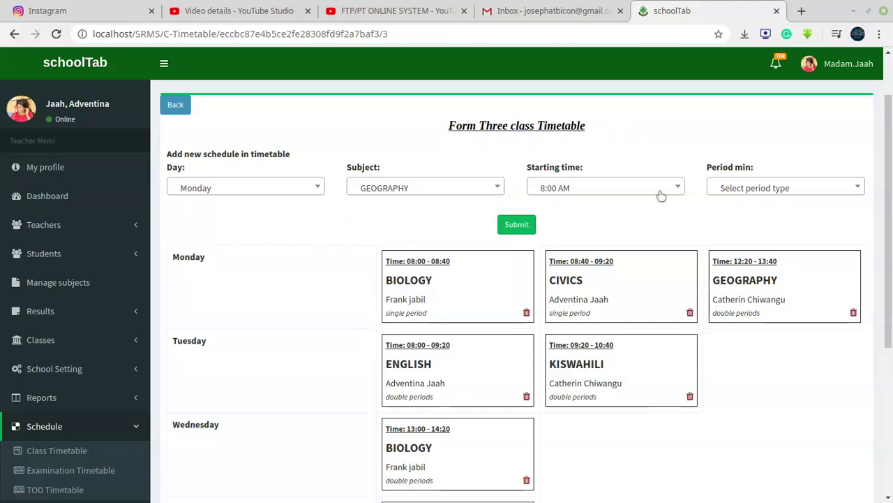
pyautogui.click(767, 193)
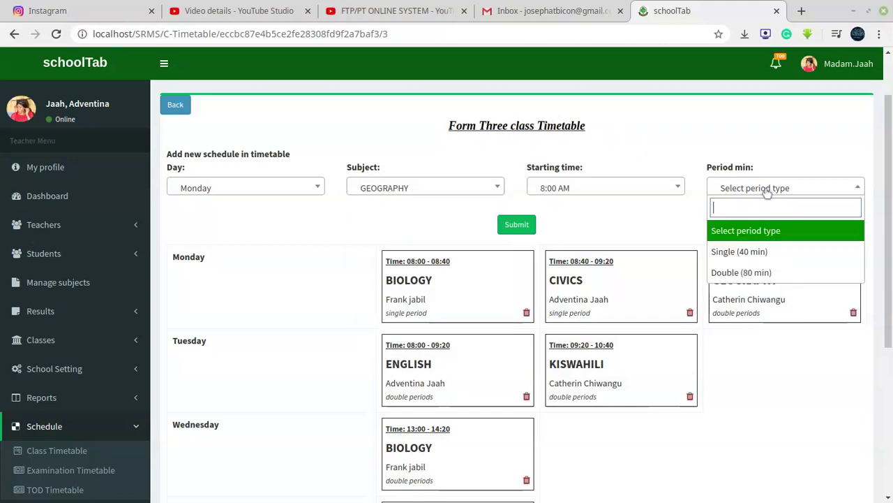
pyautogui.click(756, 276)
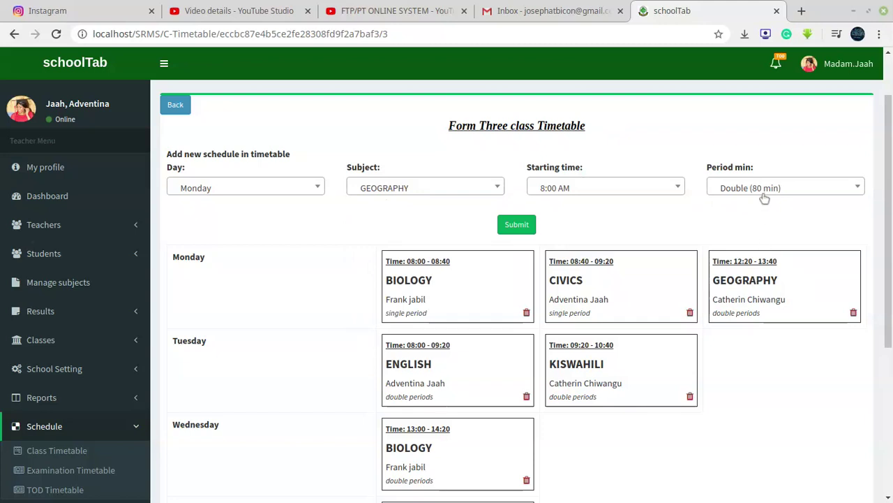
pyautogui.click(525, 229)
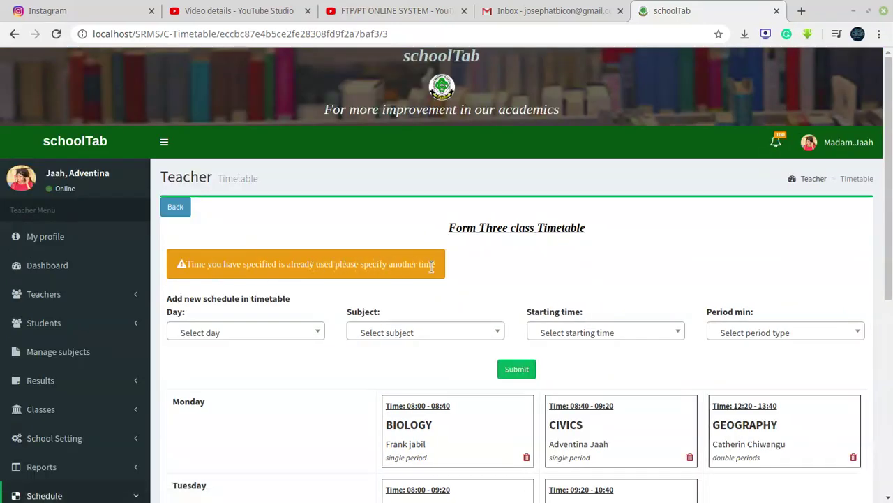
# Set the new schedule entry's day to Tuesday and review the periods already scheduled across the week
pyautogui.scroll(-2, 442, 279)
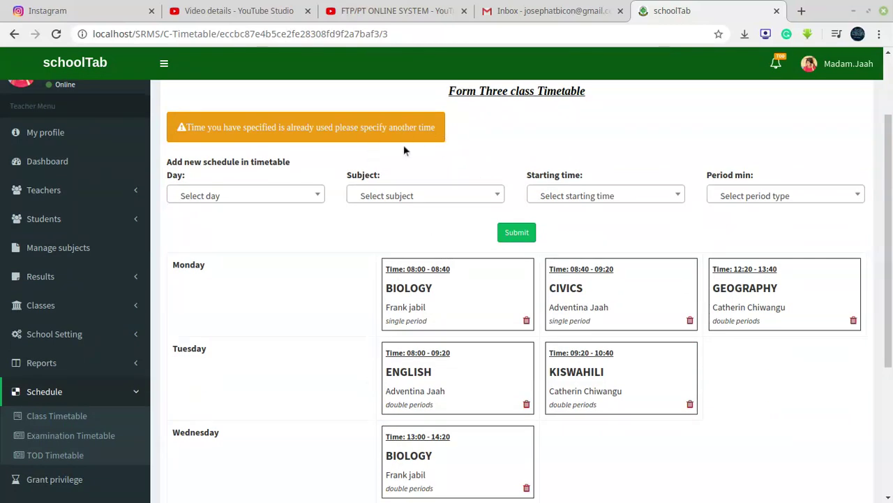
pyautogui.click(248, 196)
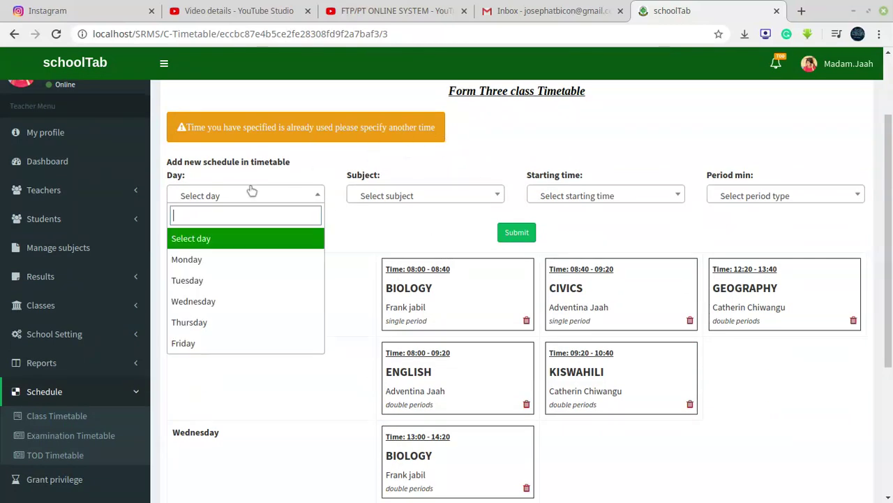
pyautogui.click(211, 282)
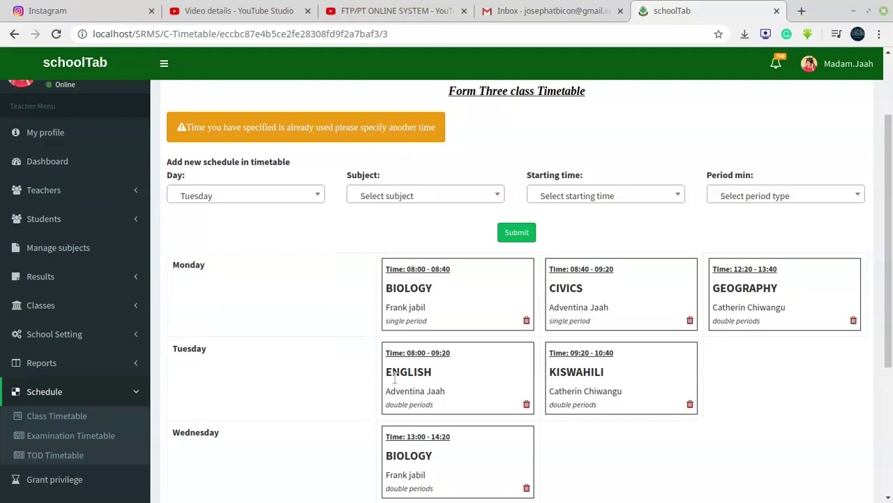
pyautogui.scroll(-2, 468, 396)
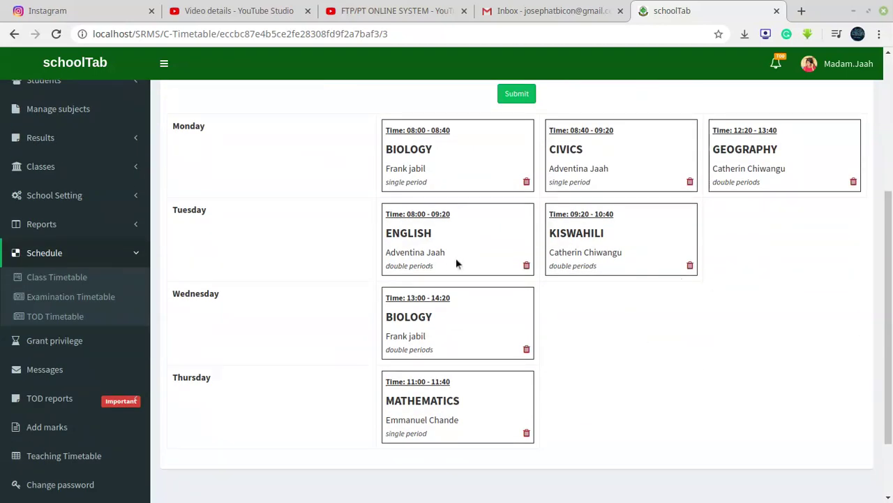
pyautogui.scroll(2, 471, 230)
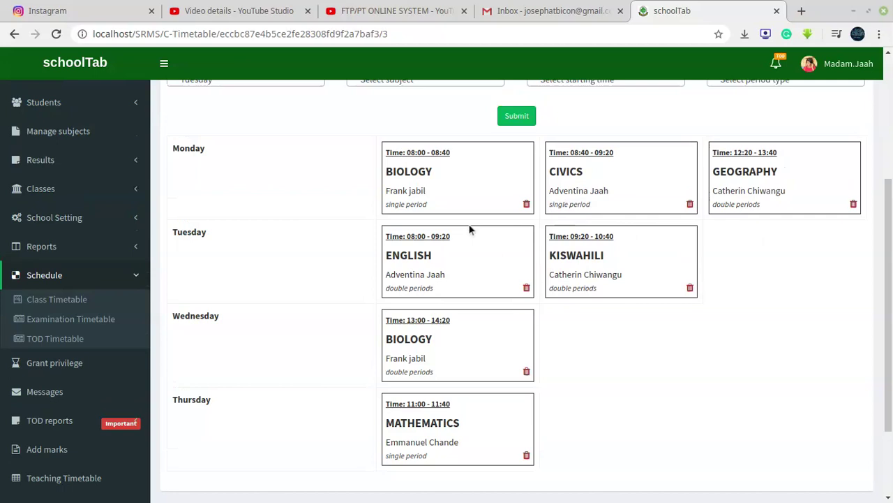
pyautogui.scroll(-1, 456, 296)
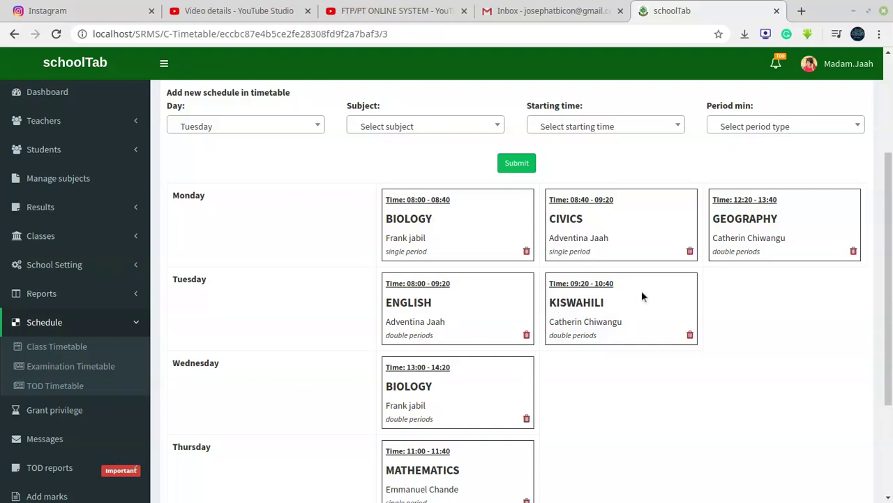
pyautogui.scroll(2, 568, 289)
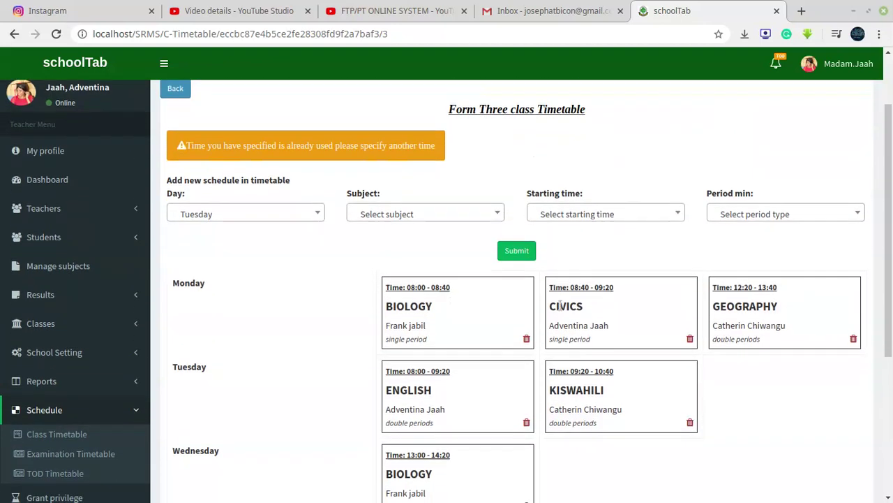
pyautogui.scroll(-2, 611, 315)
pyautogui.scroll(3, 562, 308)
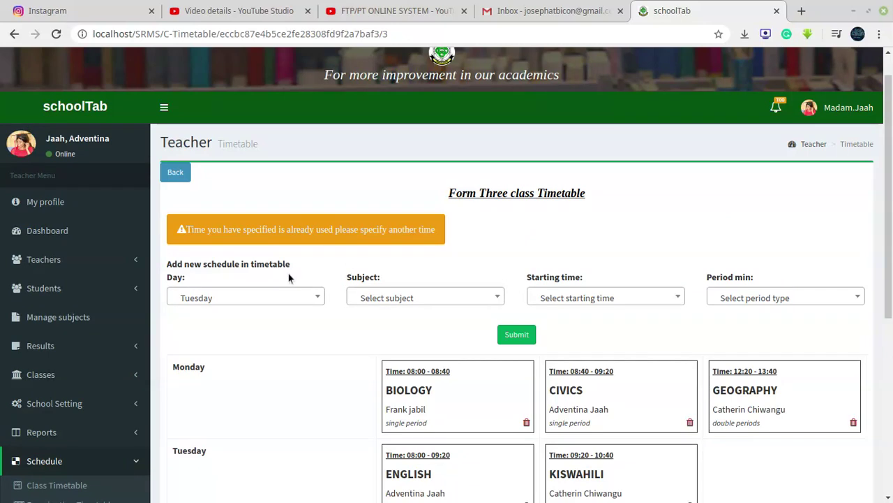
pyautogui.scroll(-3, 579, 419)
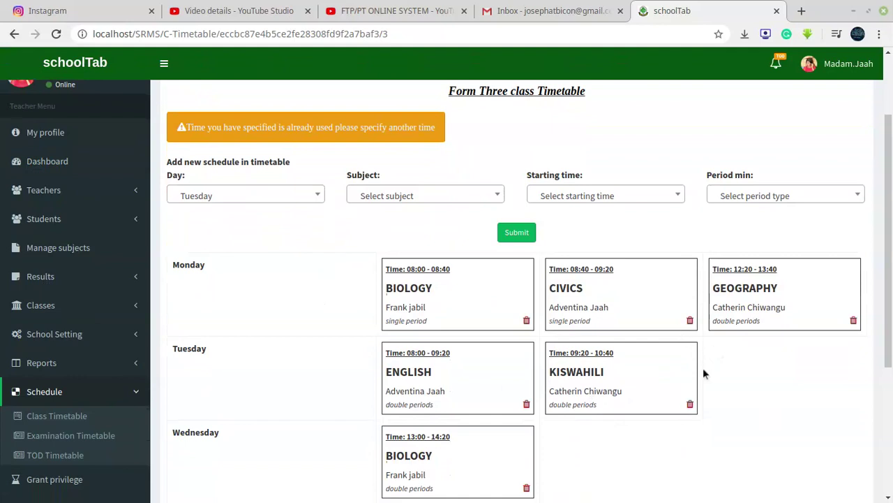
# Complete the Tuesday entry with subject MATHEMATICS, starting time 11:00 AM and period Double (80 min), and submit it
pyautogui.click(265, 195)
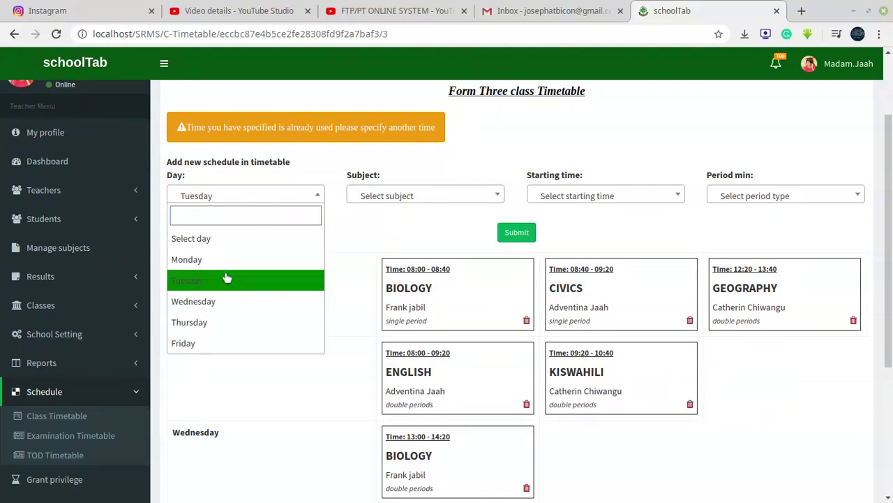
pyautogui.click(407, 197)
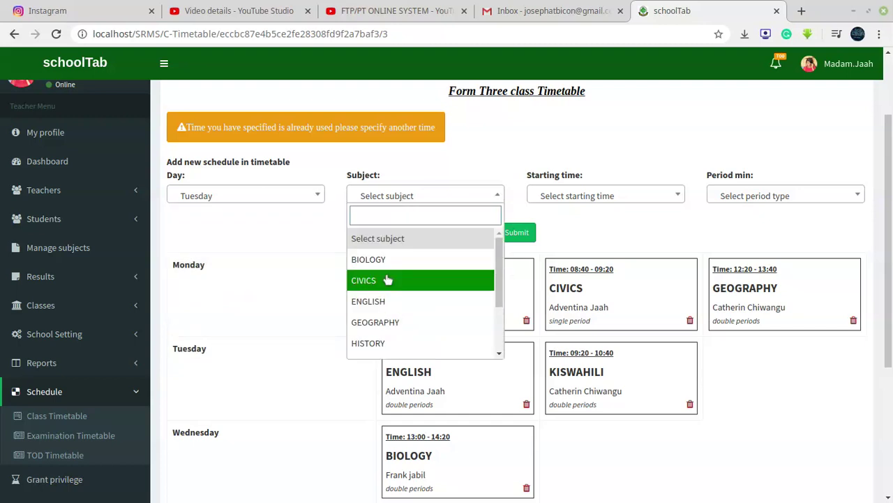
pyautogui.scroll(-2, 388, 322)
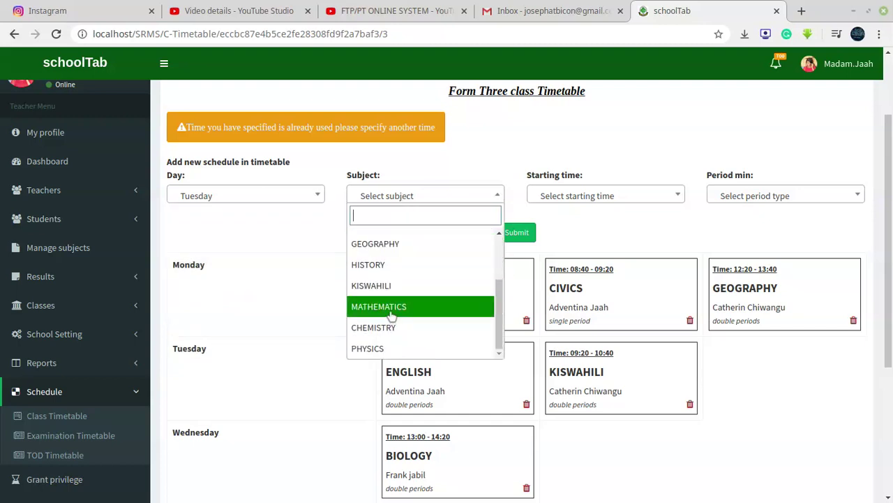
pyautogui.click(391, 308)
pyautogui.click(589, 201)
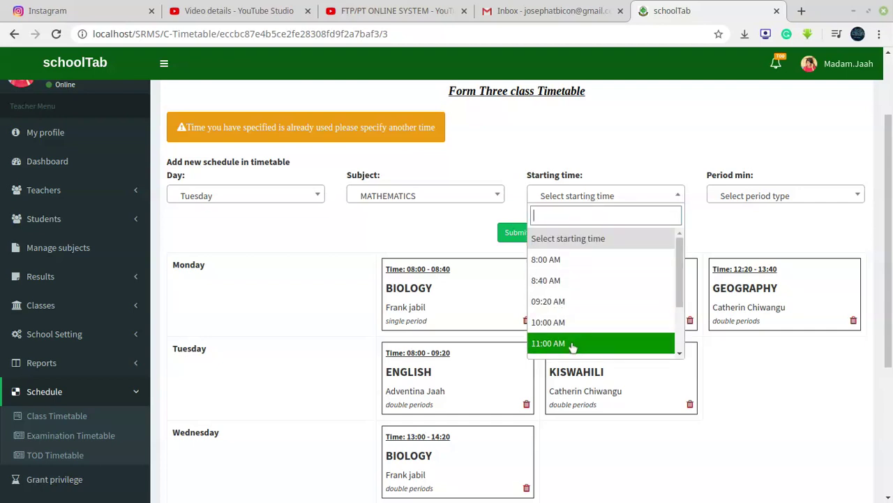
pyautogui.click(549, 342)
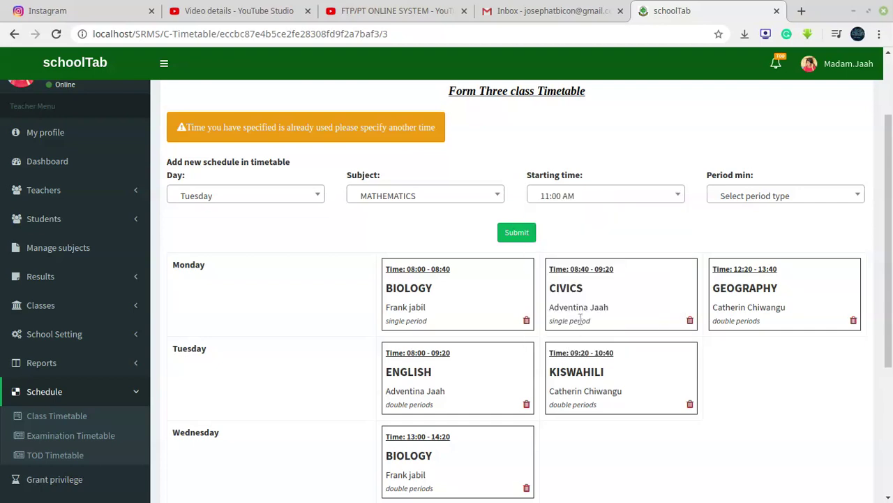
pyautogui.click(758, 200)
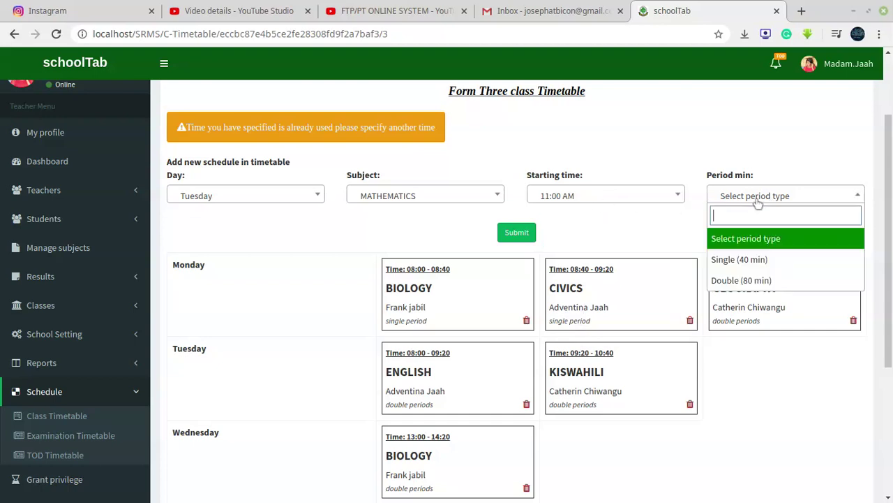
pyautogui.click(736, 282)
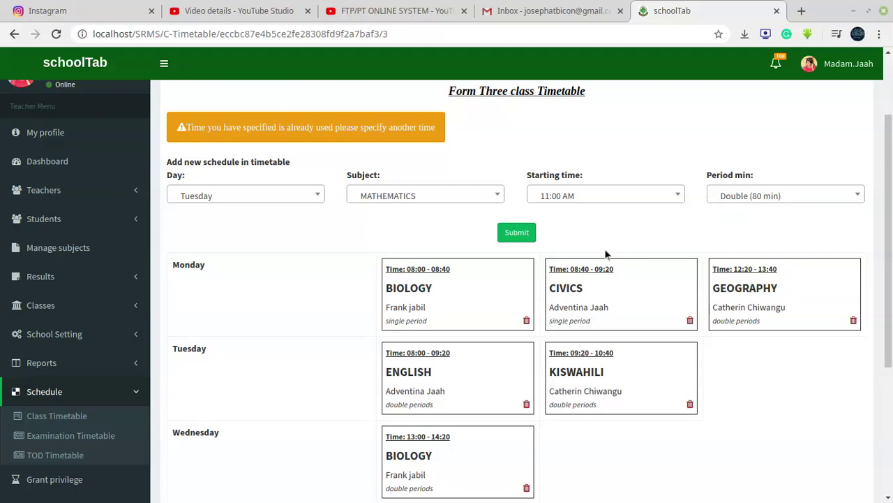
pyautogui.click(517, 233)
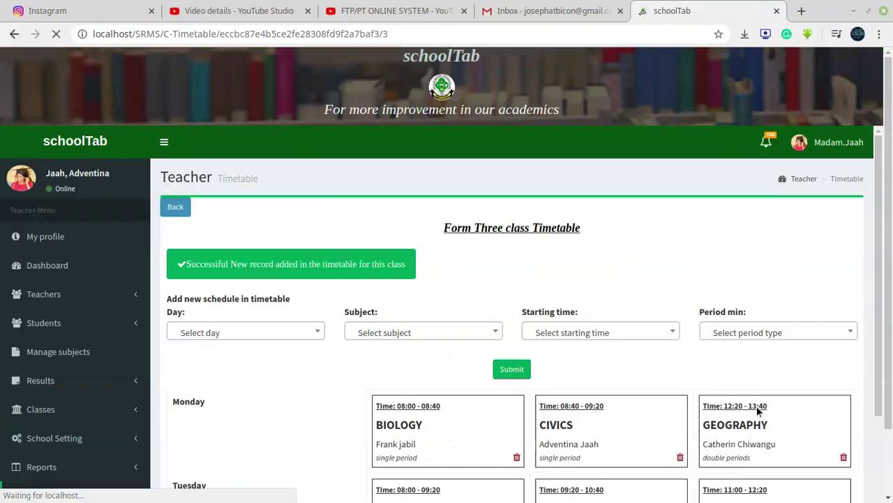
# Examine the time, subject and assigned teacher of the new Mathematics period in Tuesday's row of the timetable
pyautogui.scroll(-1, 258, 267)
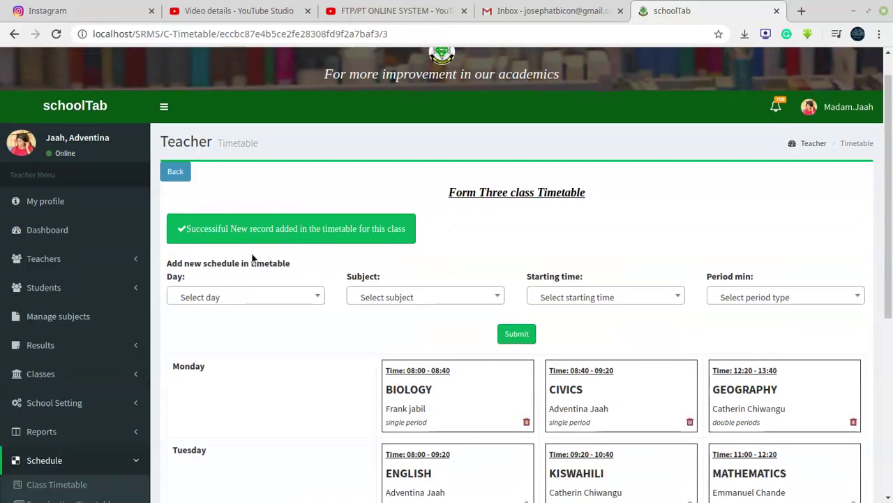
pyautogui.scroll(-3, 253, 259)
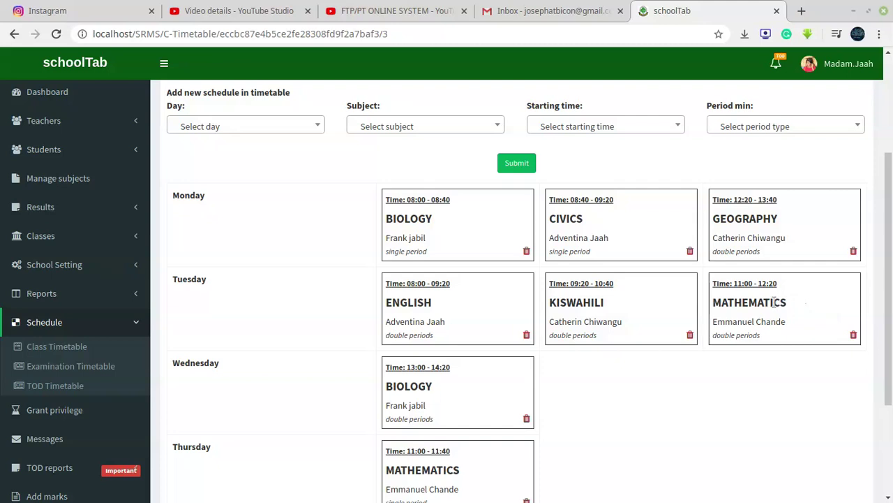
pyautogui.moveTo(787, 290); pyautogui.dragTo(713, 285)
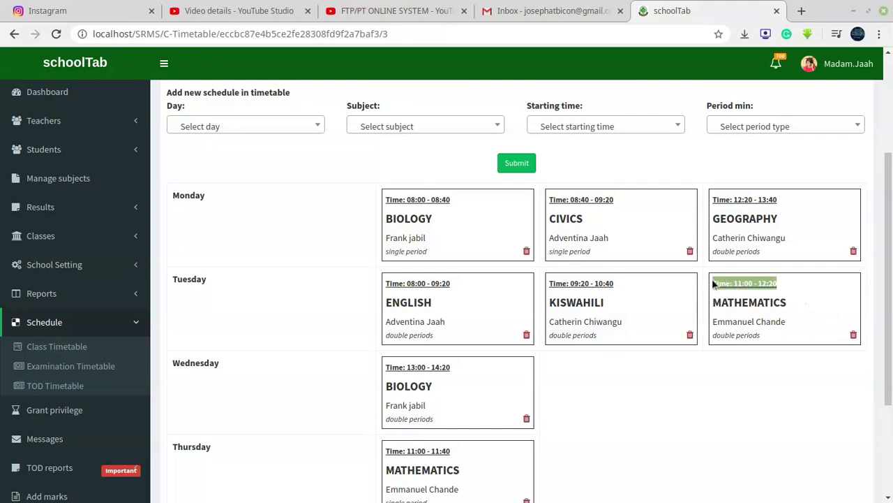
pyautogui.click(763, 299)
pyautogui.moveTo(799, 304); pyautogui.dragTo(715, 302)
pyautogui.click(735, 317)
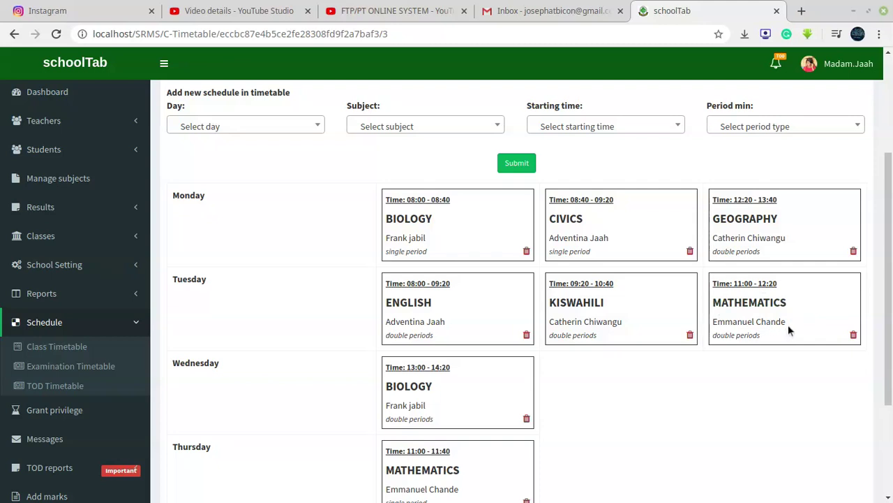
pyautogui.moveTo(785, 317); pyautogui.dragTo(704, 320)
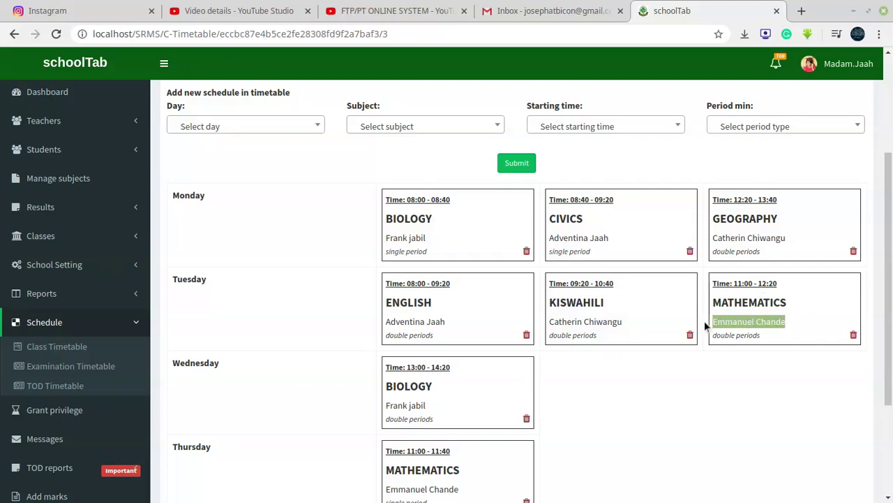
pyautogui.click(786, 328)
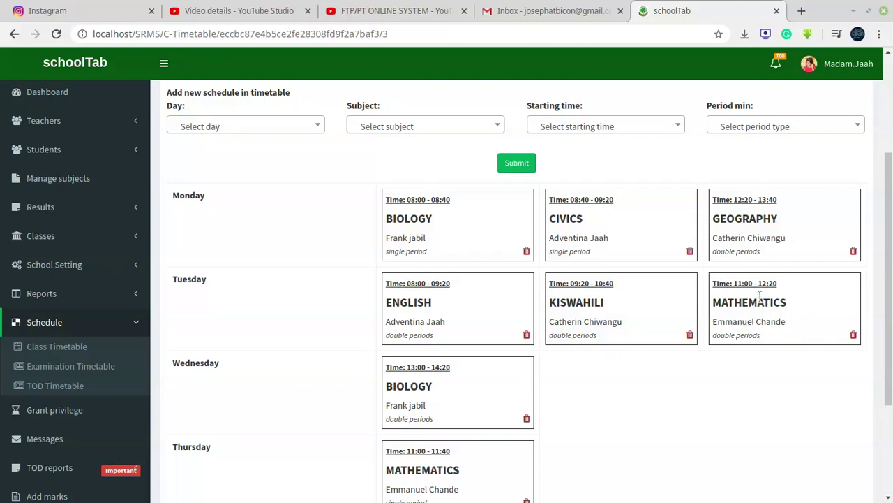
pyautogui.moveTo(788, 322); pyautogui.dragTo(711, 321)
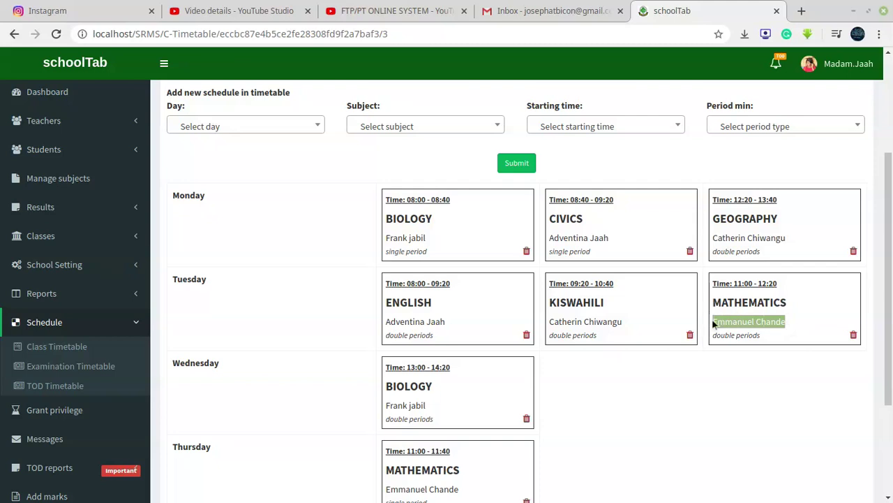
pyautogui.click(799, 304)
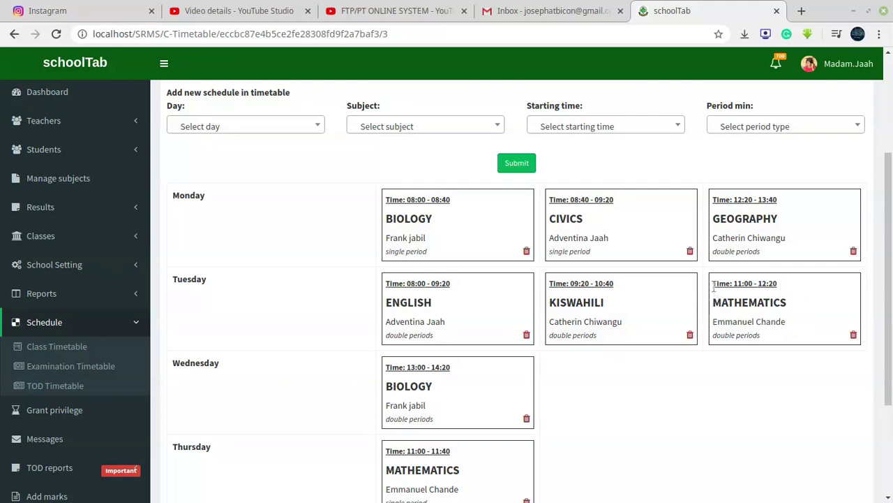
pyautogui.moveTo(714, 286); pyautogui.dragTo(768, 315)
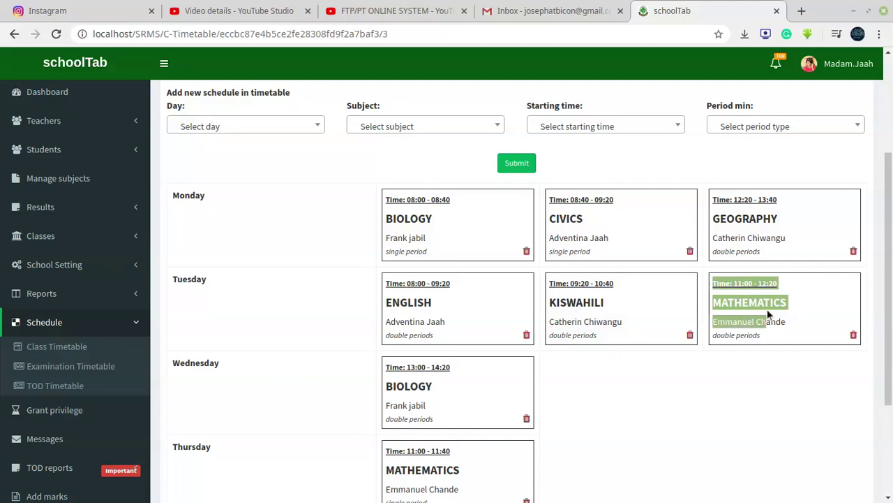
pyautogui.click(788, 308)
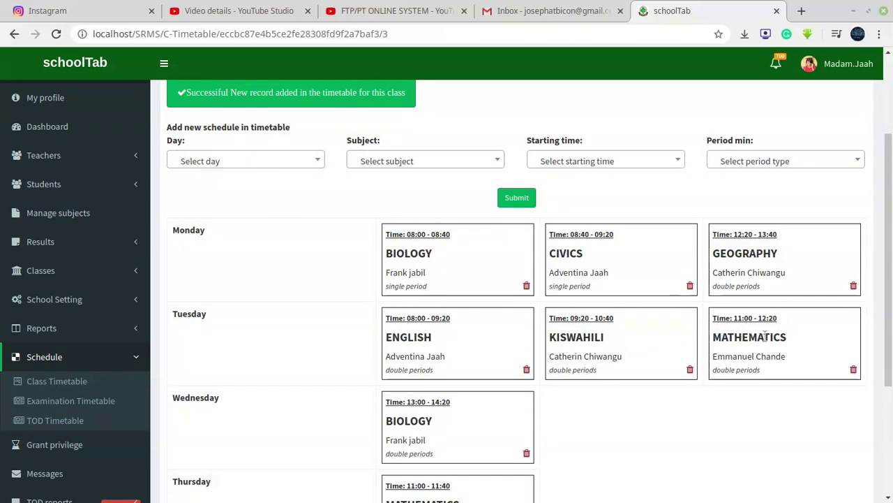
pyautogui.moveTo(792, 338); pyautogui.dragTo(710, 338)
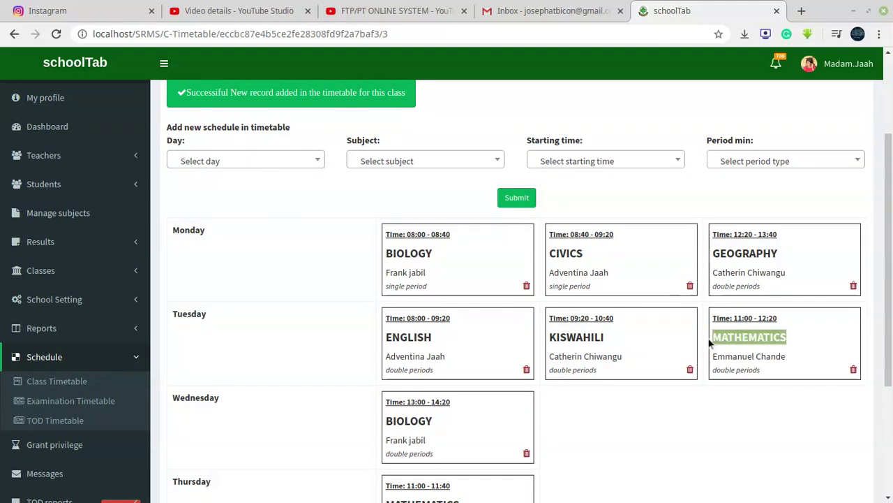
pyautogui.click(806, 343)
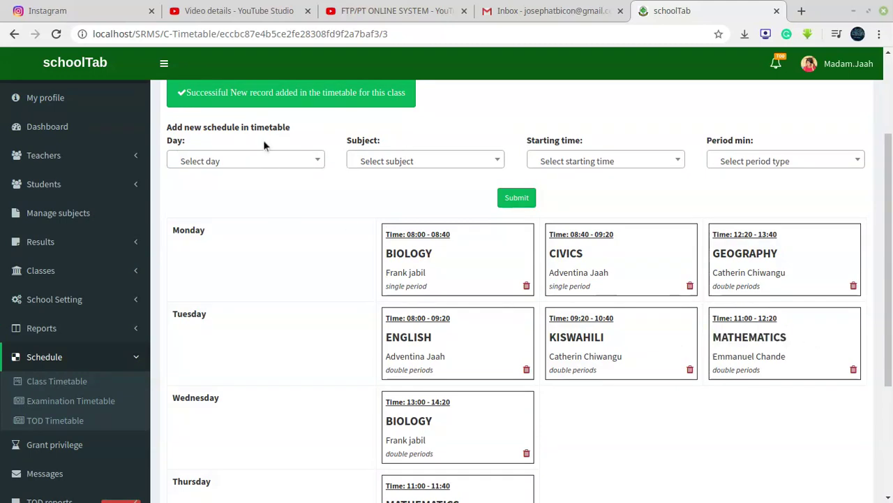
pyautogui.click(265, 162)
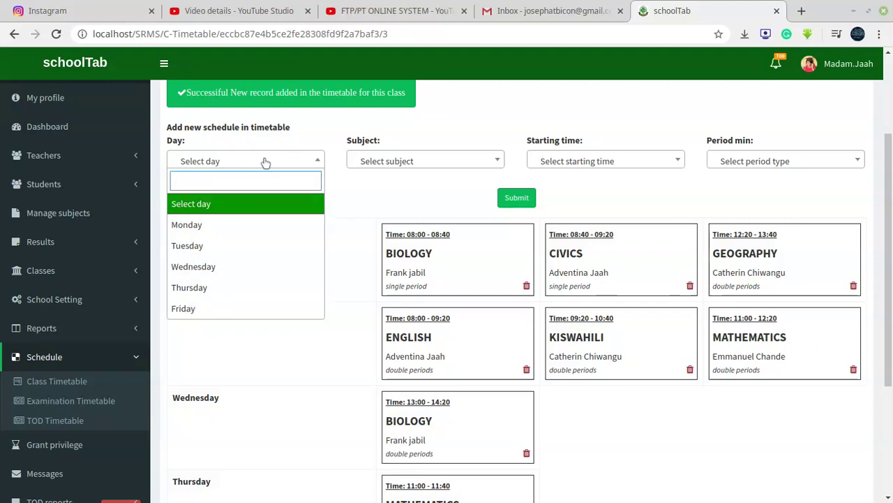
pyautogui.click(610, 345)
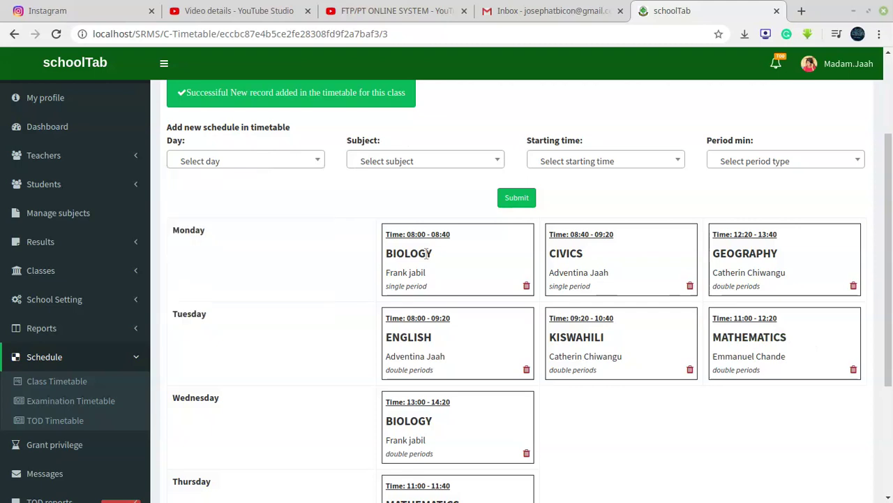
# Open the TOD timetable and examine the date range of the first listed duty week
pyautogui.scroll(-3, 610, 346)
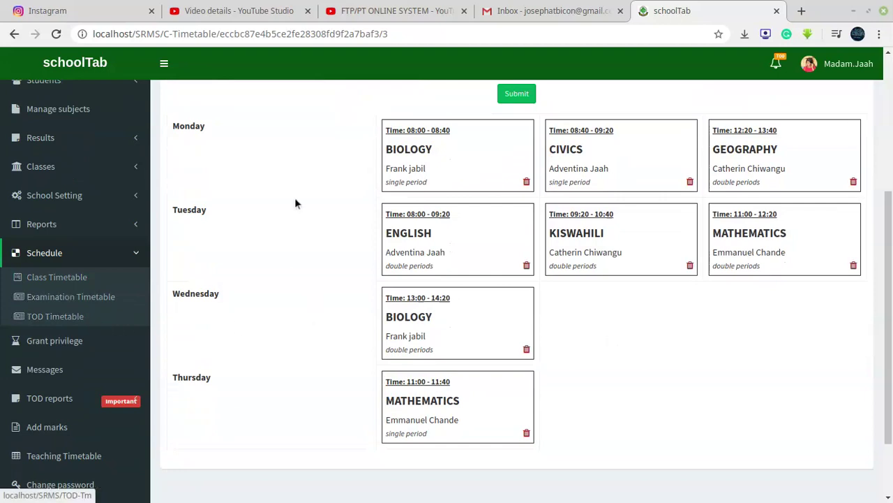
pyautogui.click(52, 323)
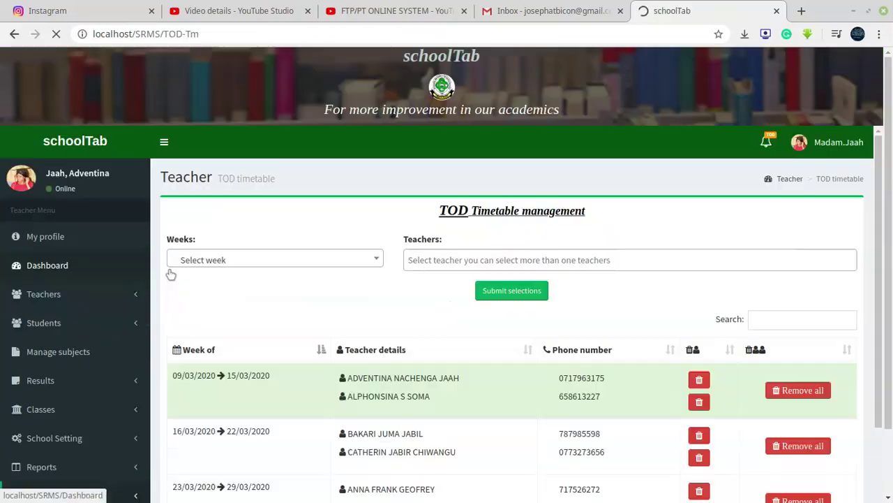
pyautogui.scroll(-5, 118, 132)
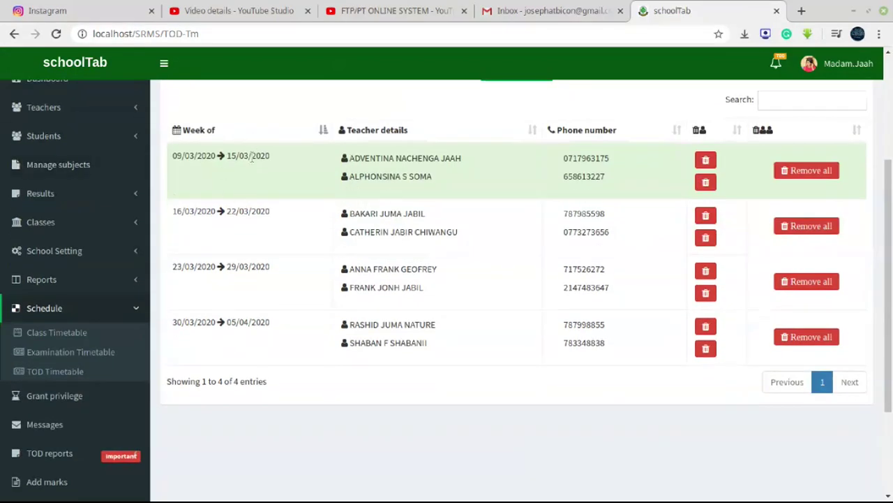
pyautogui.moveTo(271, 160); pyautogui.dragTo(181, 168)
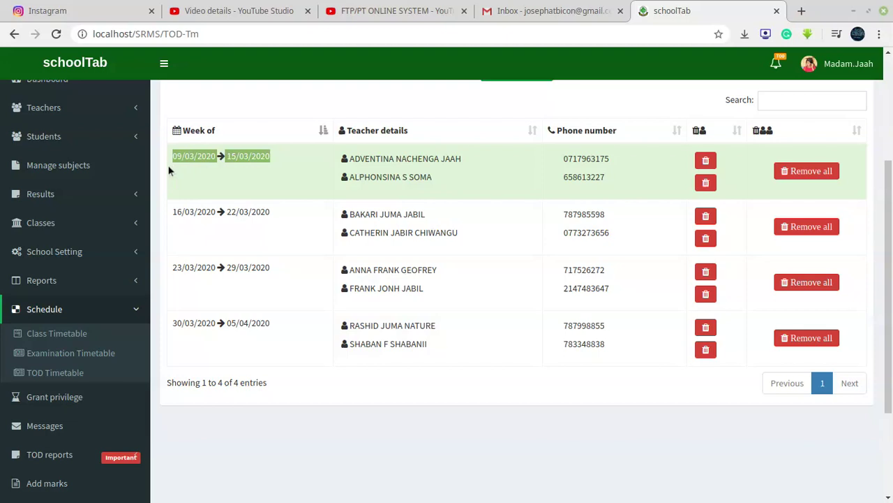
# Compare the first teacher listed for the 09/03/2020 to 15/03/2020 duty week with the name on the signed-in account's profile
pyautogui.click(169, 171)
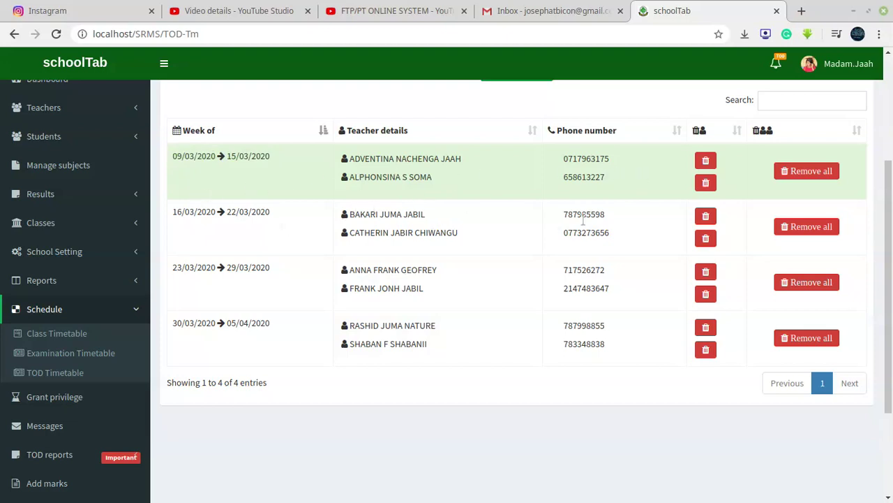
pyautogui.moveTo(461, 158); pyautogui.dragTo(349, 160)
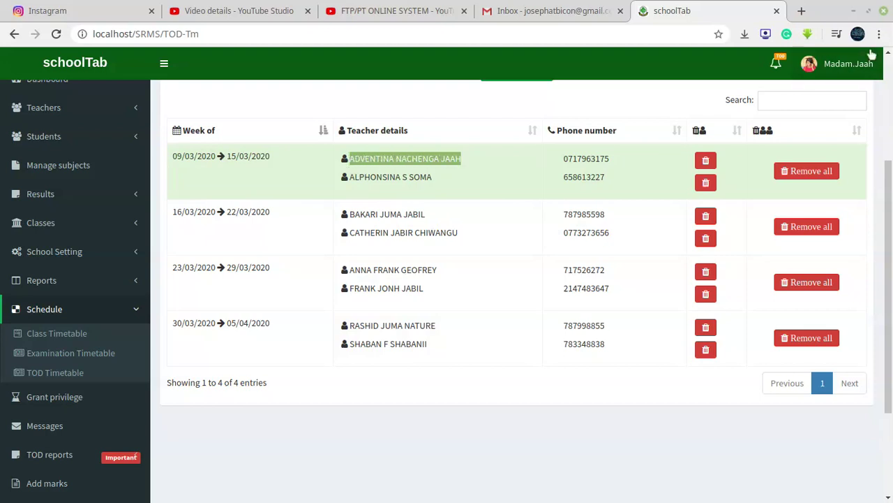
pyautogui.click(830, 65)
pyautogui.moveTo(730, 166); pyautogui.dragTo(850, 161)
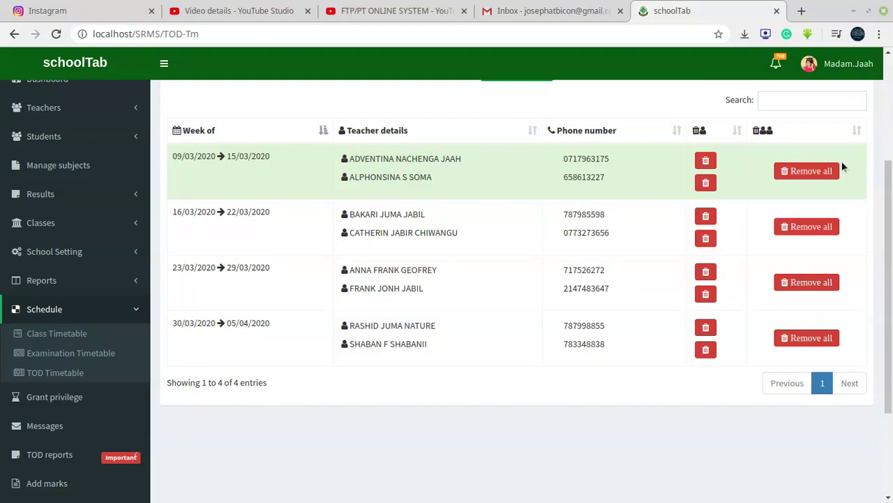
pyautogui.click(841, 65)
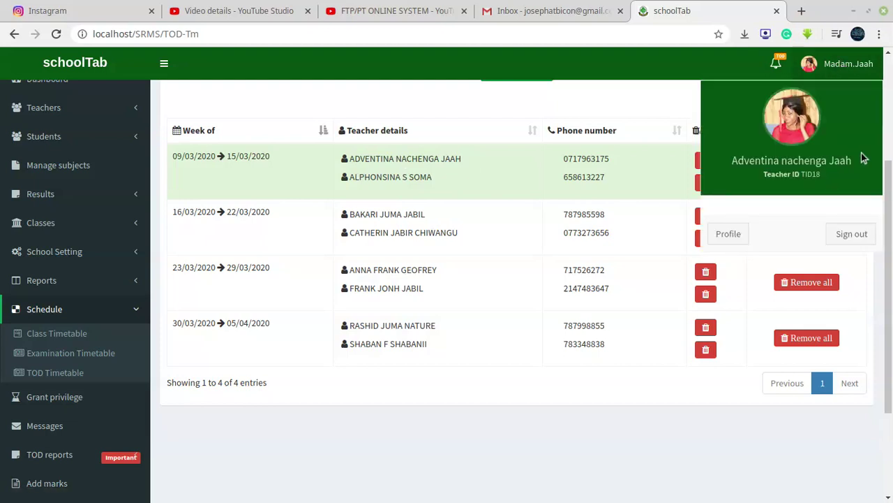
pyautogui.moveTo(863, 158); pyautogui.dragTo(744, 159)
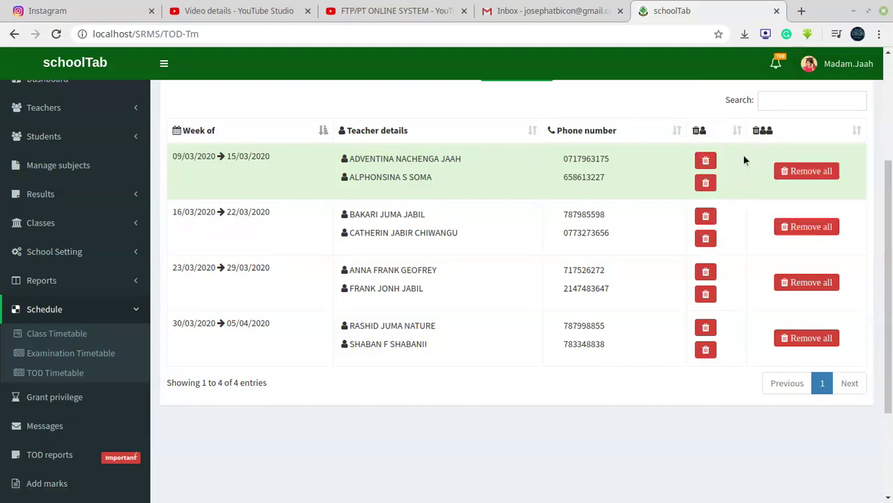
# Open the TOD daily report for 09/03/2020 to 15/03/2020 from the duty notification
pyautogui.click(776, 65)
pyautogui.click(777, 65)
pyautogui.click(777, 65)
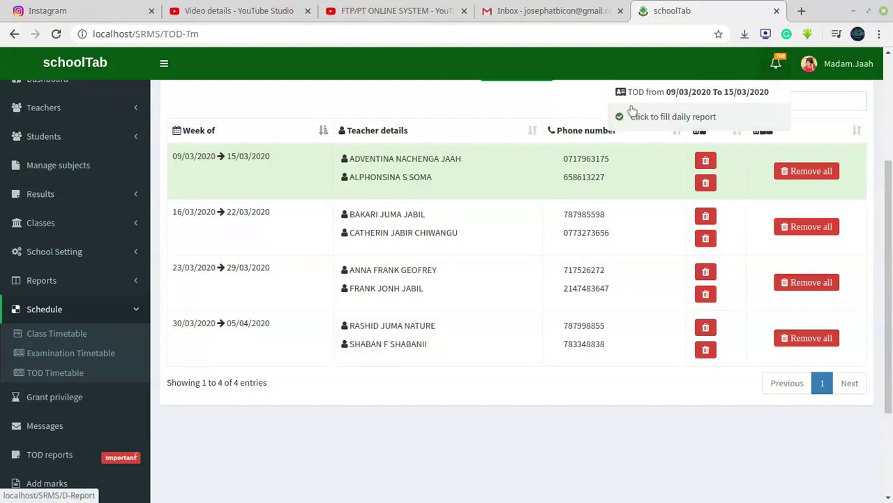
pyautogui.click(687, 119)
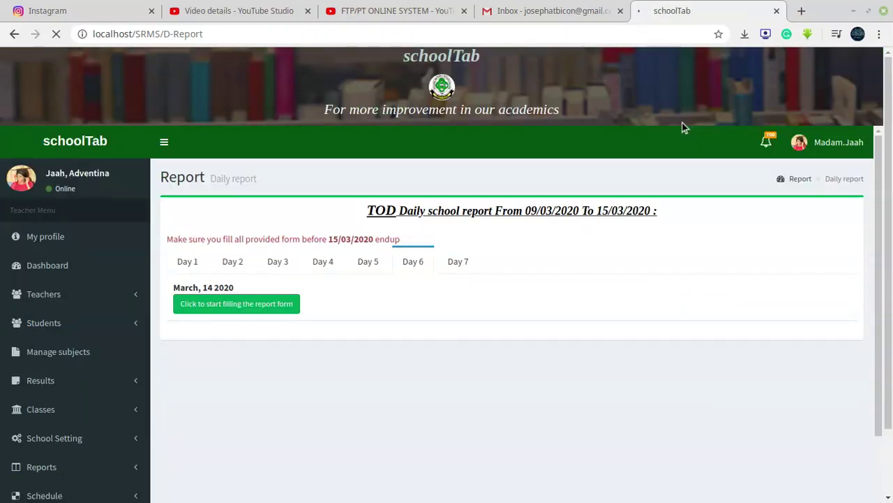
pyautogui.scroll(-2, 538, 288)
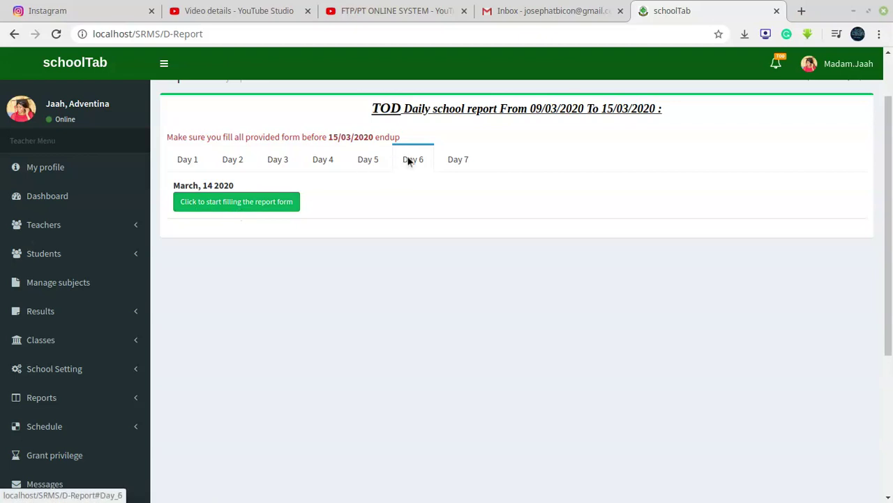
# Examine the date given for the Day 6 report
pyautogui.moveTo(235, 186); pyautogui.dragTo(175, 185)
pyautogui.click(194, 185)
pyautogui.doubleClick(193, 185)
pyautogui.click(243, 185)
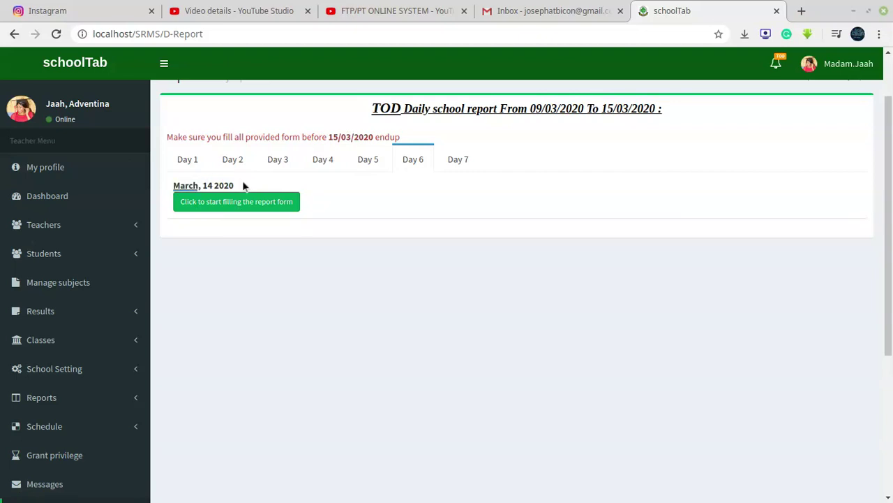
# Check the Day 7 report's date and opening status, and compare it with the Day 6 report
pyautogui.click(457, 161)
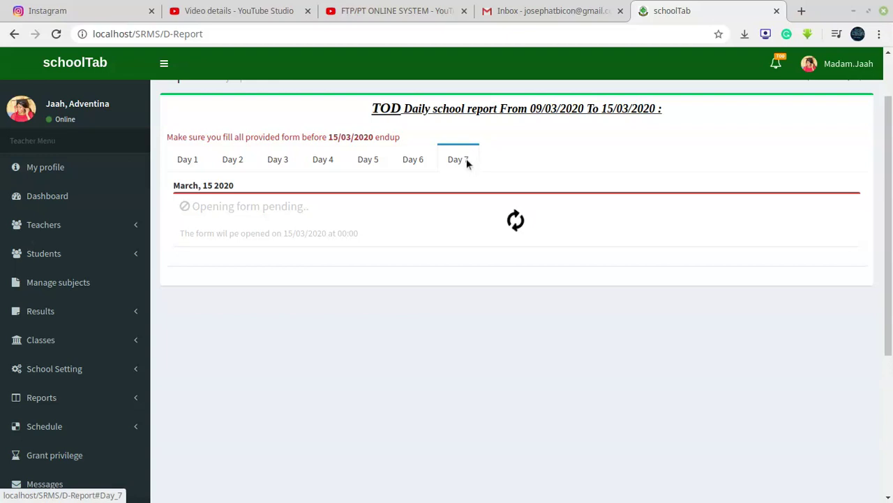
pyautogui.moveTo(237, 186); pyautogui.dragTo(174, 188)
pyautogui.click(268, 206)
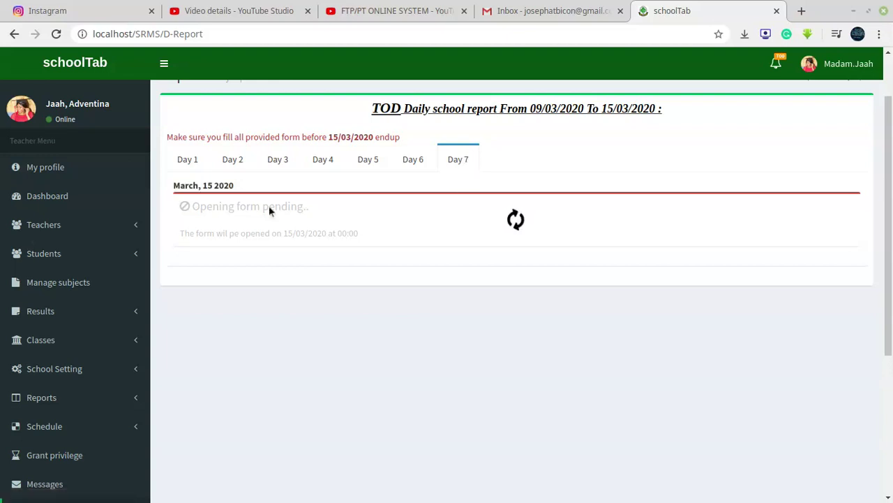
pyautogui.click(413, 159)
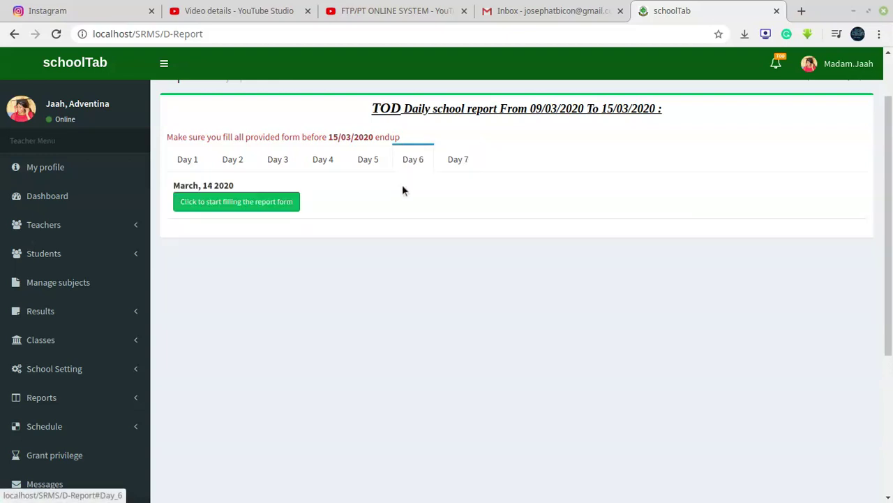
pyautogui.click(461, 160)
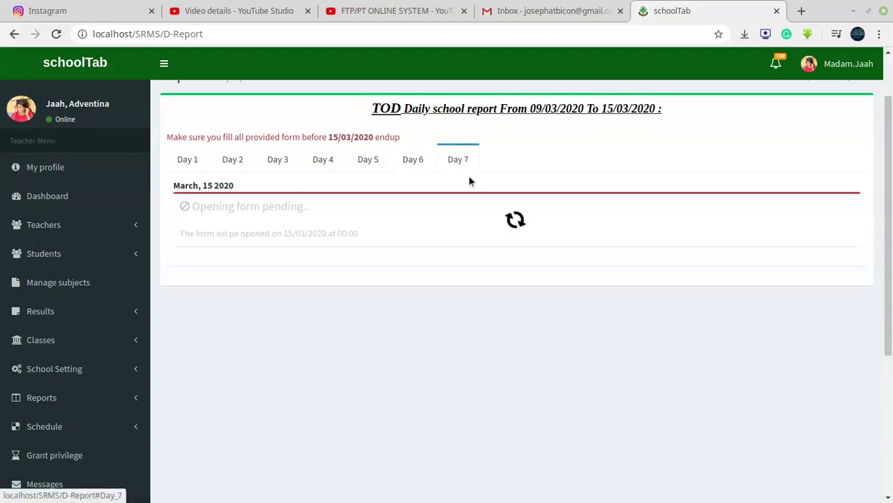
# View the Day 1 report and examine its attendance figures, including Form One's absent male and female counts
pyautogui.click(192, 159)
pyautogui.scroll(-1, 228, 164)
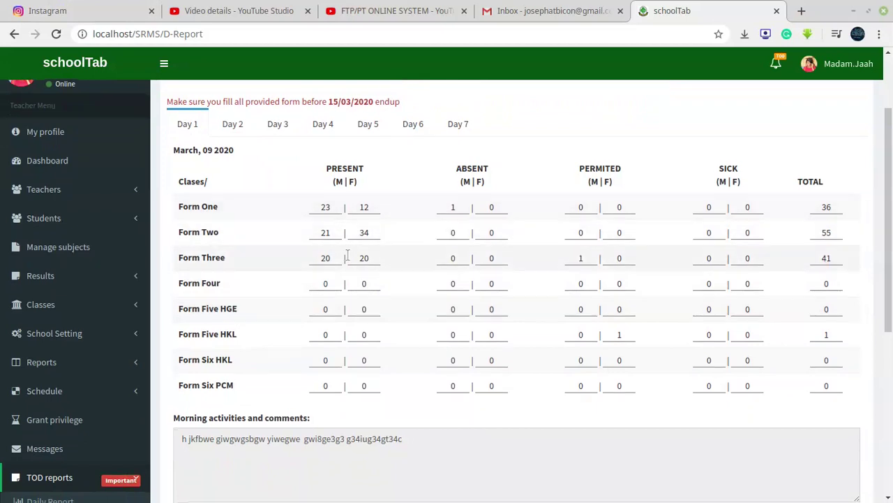
pyautogui.scroll(-3, 325, 255)
pyautogui.scroll(3, 331, 175)
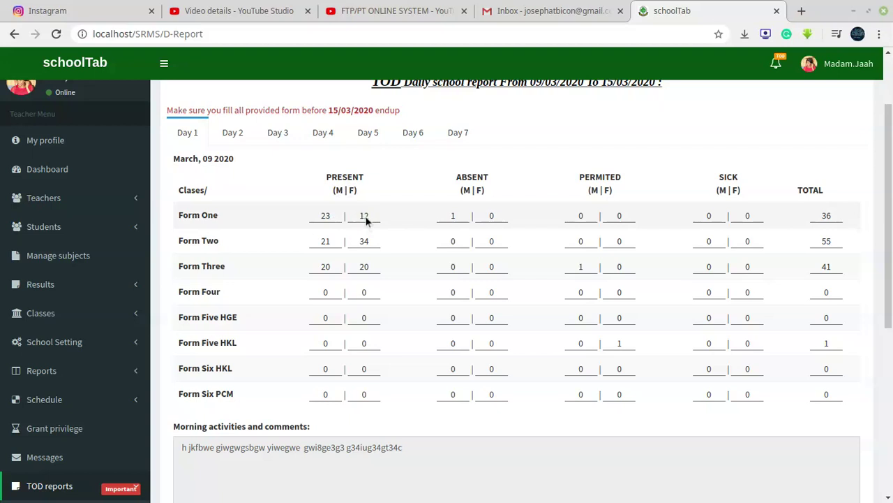
pyautogui.doubleClick(452, 218)
pyautogui.click(496, 217)
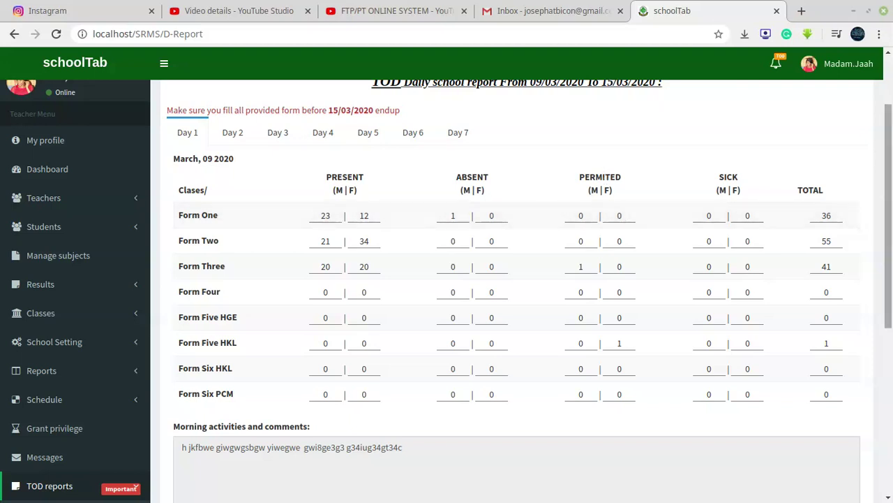
# Review the Day 1 report's morning activities, final comment and attendance summary
pyautogui.scroll(-4, 395, 167)
pyautogui.scroll(2, 412, 153)
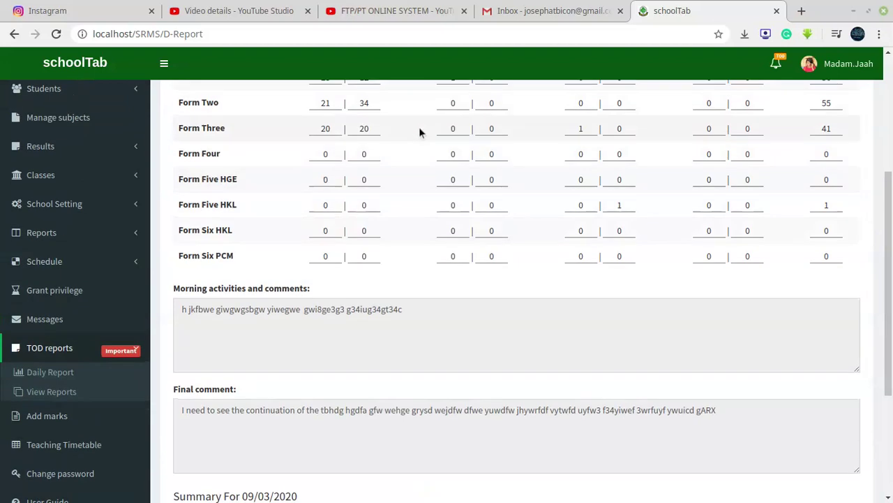
pyautogui.scroll(-1, 421, 151)
pyautogui.scroll(-3, 422, 151)
pyautogui.scroll(3, 286, 154)
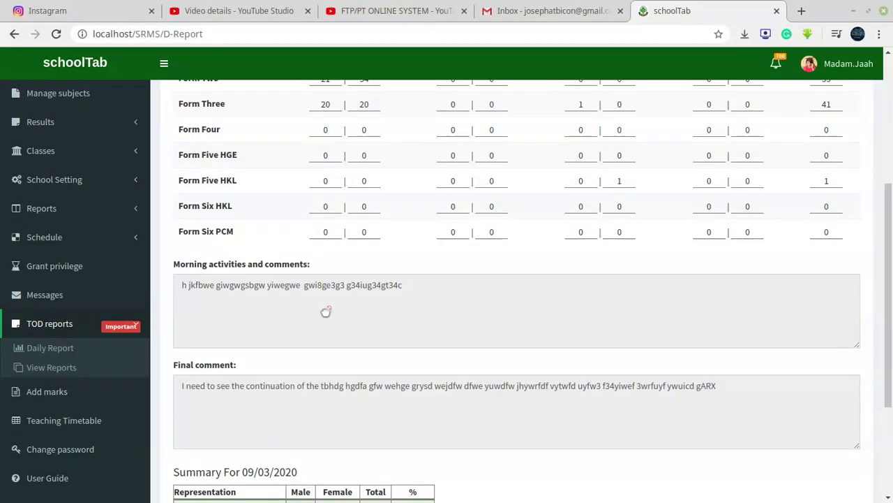
pyautogui.scroll(1, 410, 313)
pyautogui.scroll(-2, 409, 313)
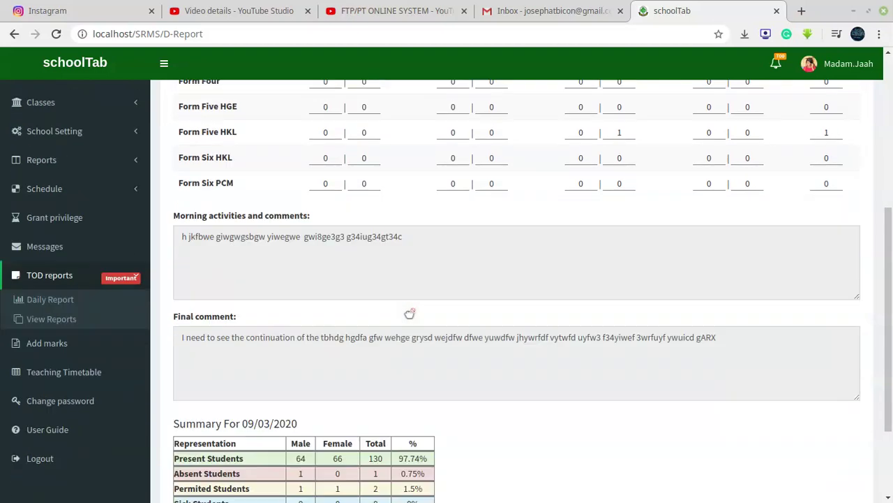
pyautogui.scroll(-1, 422, 294)
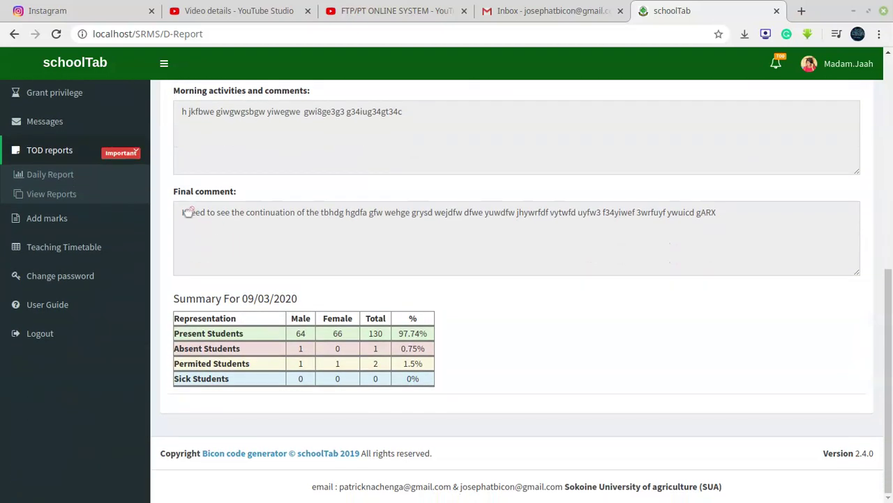
pyautogui.moveTo(181, 215); pyautogui.dragTo(429, 216)
pyautogui.click(630, 233)
pyautogui.scroll(1, 316, 168)
pyautogui.scroll(1, 316, 167)
pyautogui.scroll(-2, 321, 143)
# View the Day 2 and Day 3 reports down to their comments and attendance summaries
pyautogui.scroll(10, 434, 389)
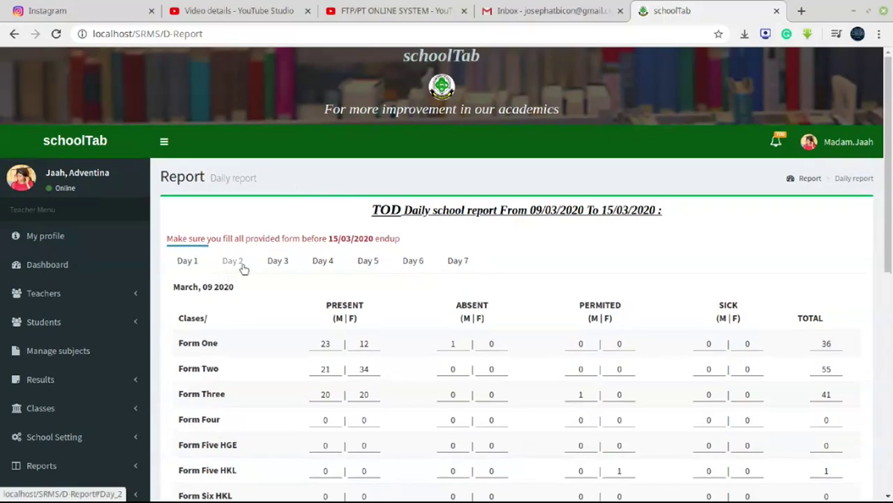
pyautogui.click(243, 268)
pyautogui.scroll(-10, 385, 343)
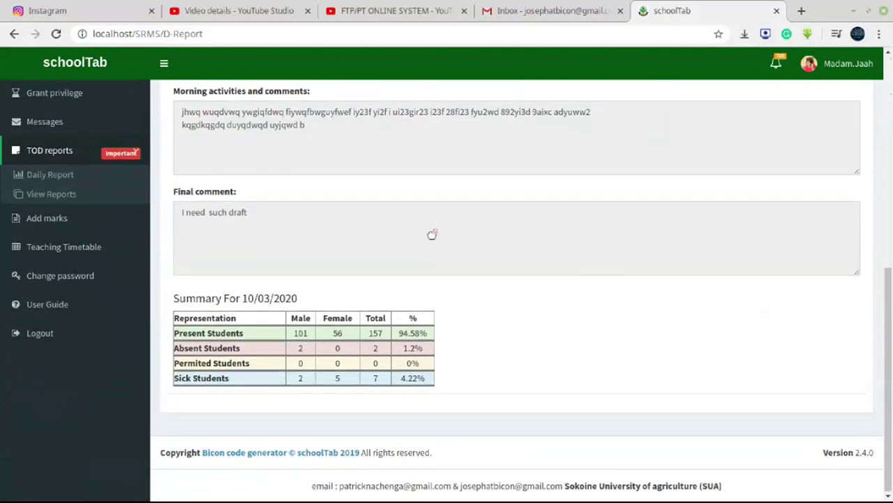
pyautogui.scroll(10, 432, 234)
pyautogui.click(279, 244)
pyautogui.scroll(-8, 379, 300)
# Look at the Day 5 report, return to Day 6 and check its date
pyautogui.scroll(5, 382, 231)
pyautogui.scroll(2, 382, 231)
pyautogui.click(366, 268)
pyautogui.click(426, 264)
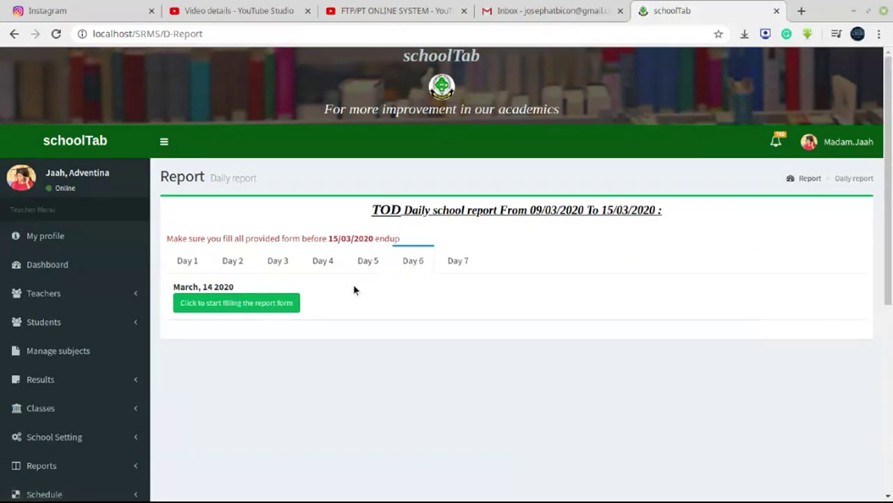
pyautogui.scroll(-2, 389, 311)
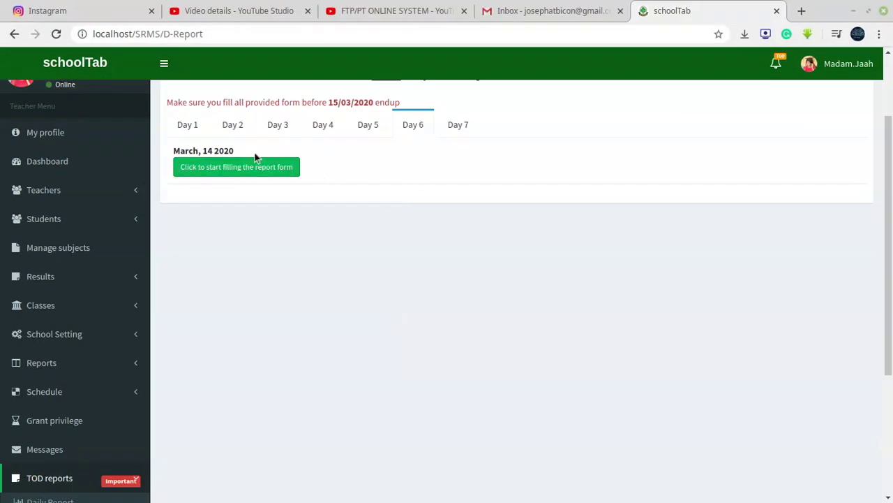
pyautogui.moveTo(243, 144); pyautogui.dragTo(193, 150)
pyautogui.click(368, 168)
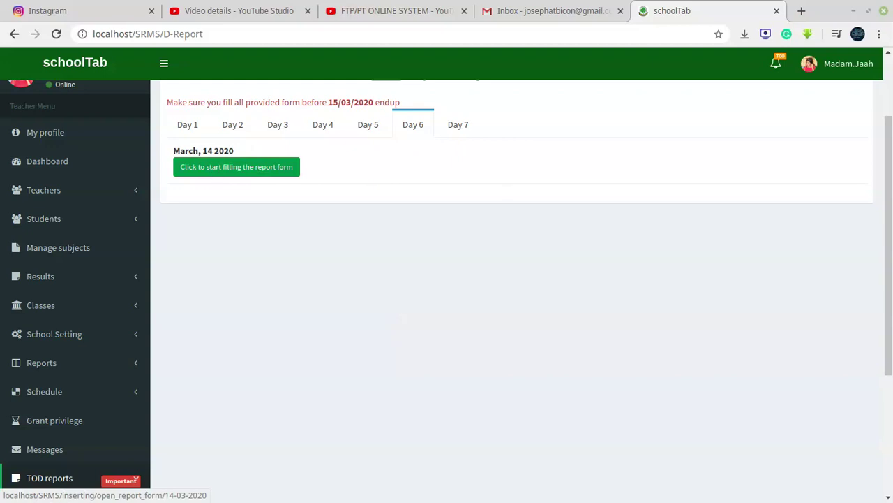
# Start the Day 6 report form for March 14, 2020 and review its attendance and comment fields
pyautogui.click(216, 172)
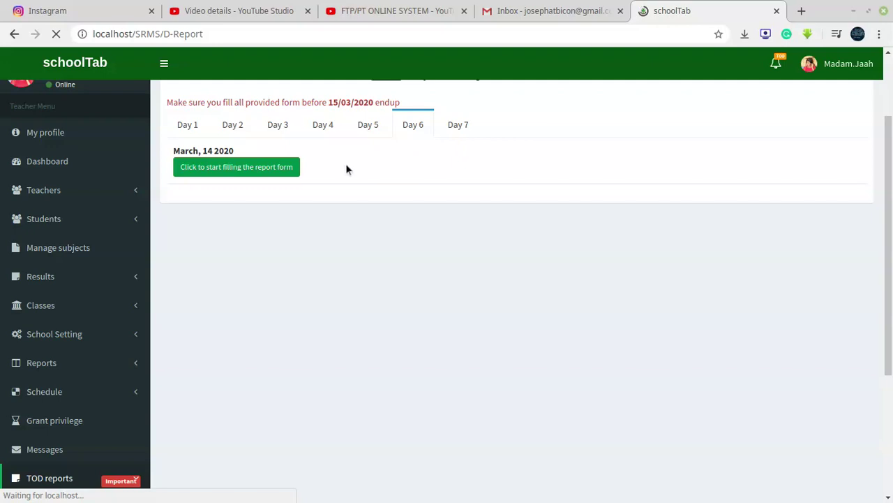
pyautogui.scroll(-1, 389, 275)
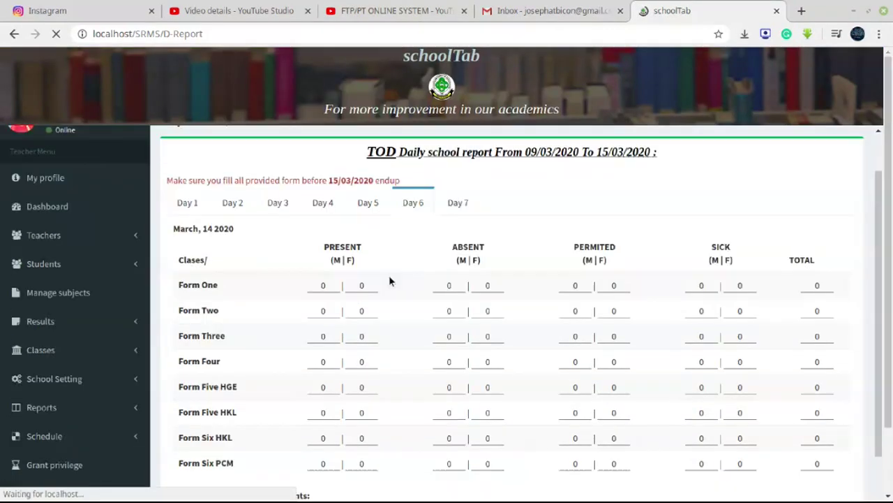
pyautogui.scroll(-3, 393, 272)
pyautogui.scroll(3, 393, 266)
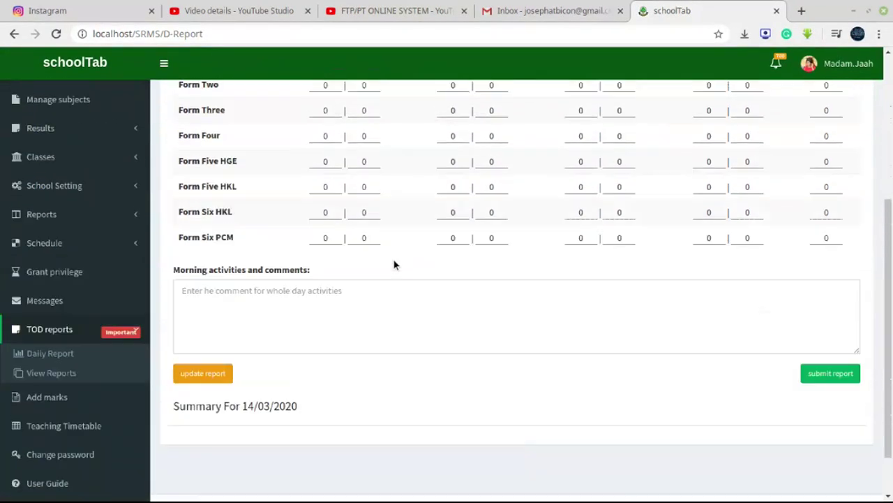
pyautogui.scroll(-1, 392, 262)
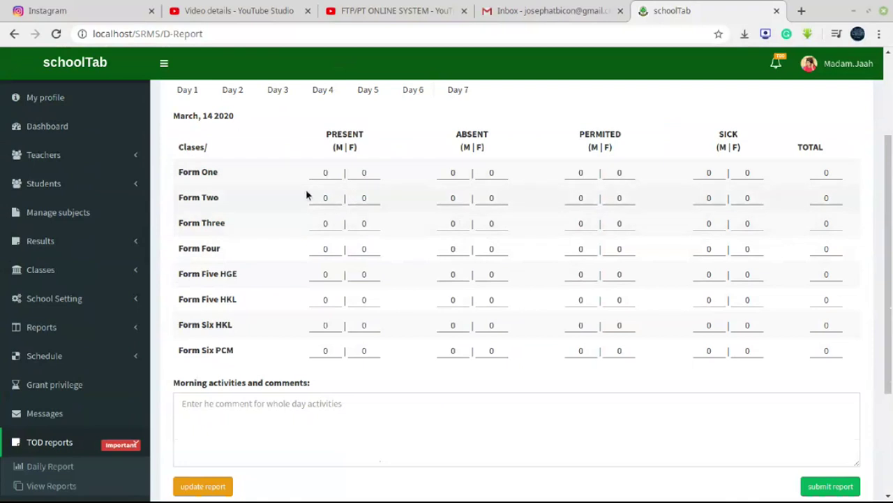
# Fill in Form One's attendance with 12 males and 10 females present and 1 male sick
pyautogui.click(336, 174)
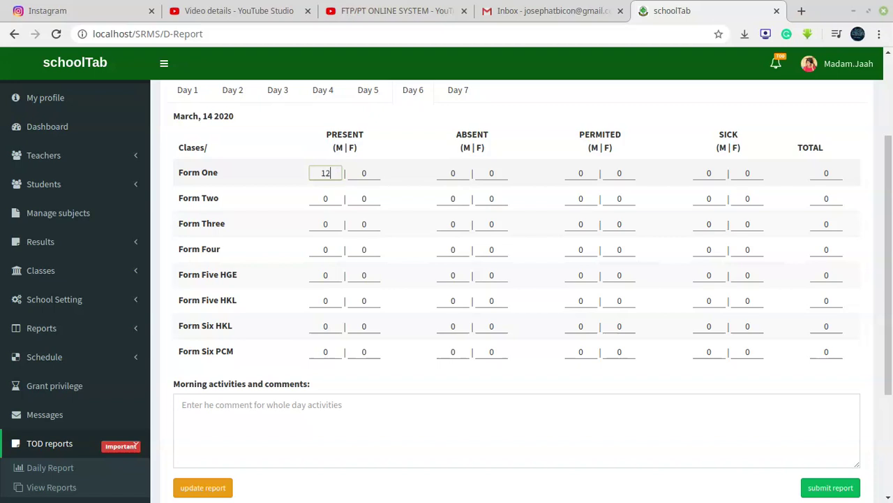
pyautogui.press('Tab')
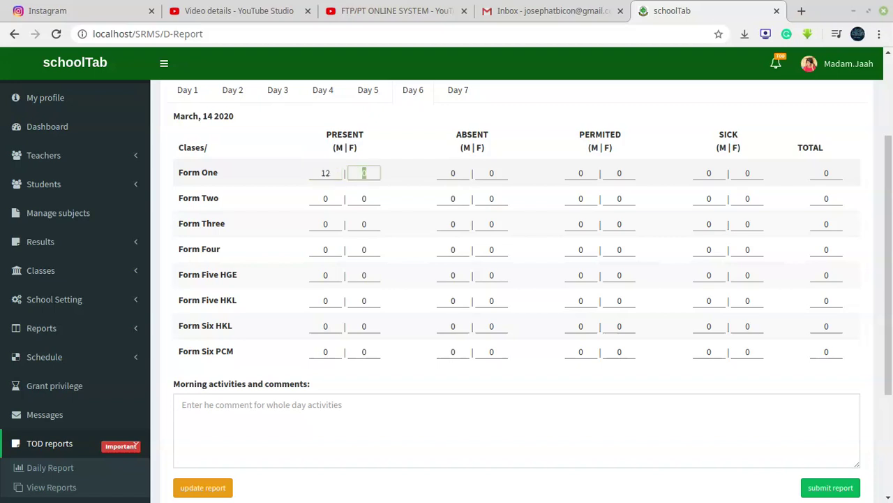
pyautogui.press('Tab')
pyautogui.press('Tab')
pyautogui.press('Tab')
pyautogui.press('Tab')
pyautogui.press('Tab')
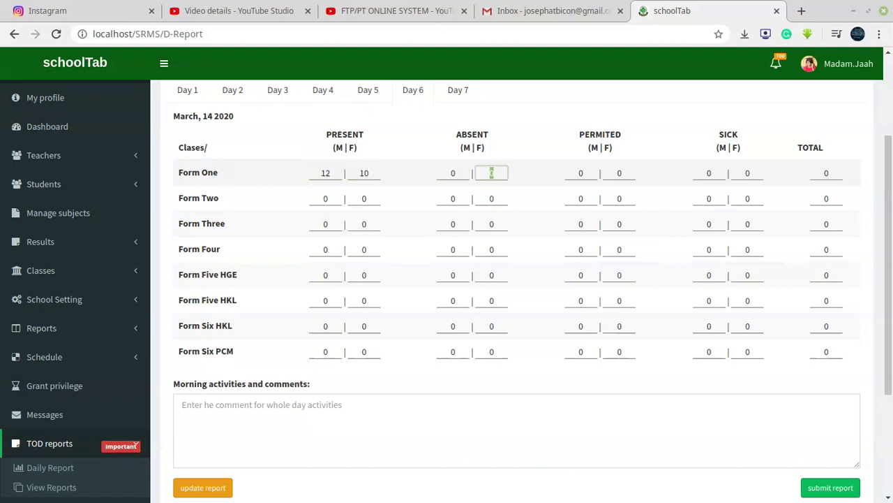
pyautogui.write('1')
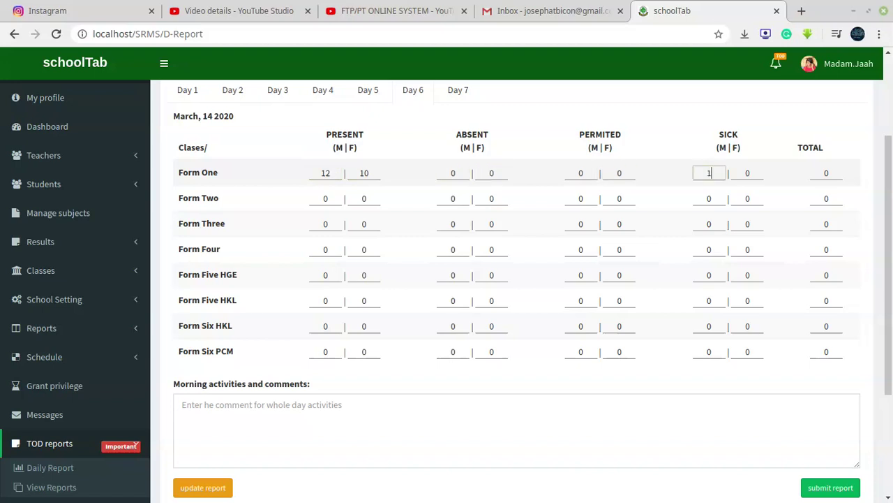
pyautogui.press('Tab')
# Enter 13 males and 12 females as present for Form Two
pyautogui.click(325, 198)
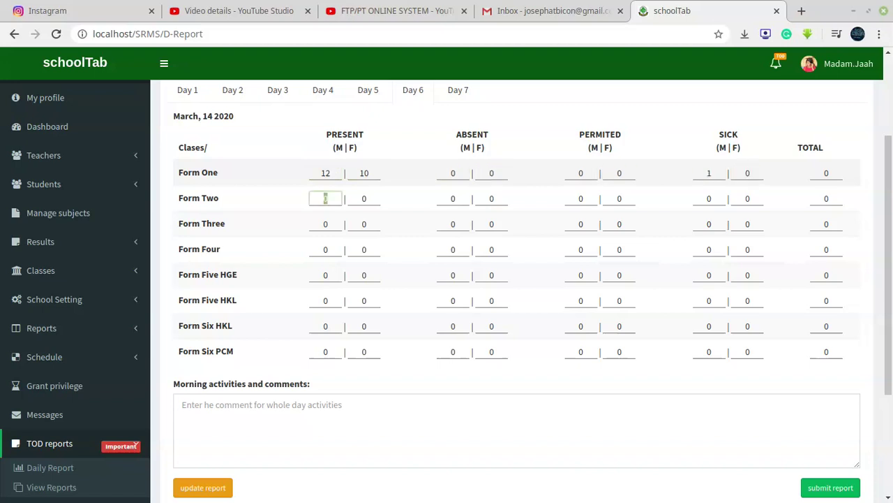
pyautogui.write('13')
pyautogui.press('Tab')
pyautogui.write('12')
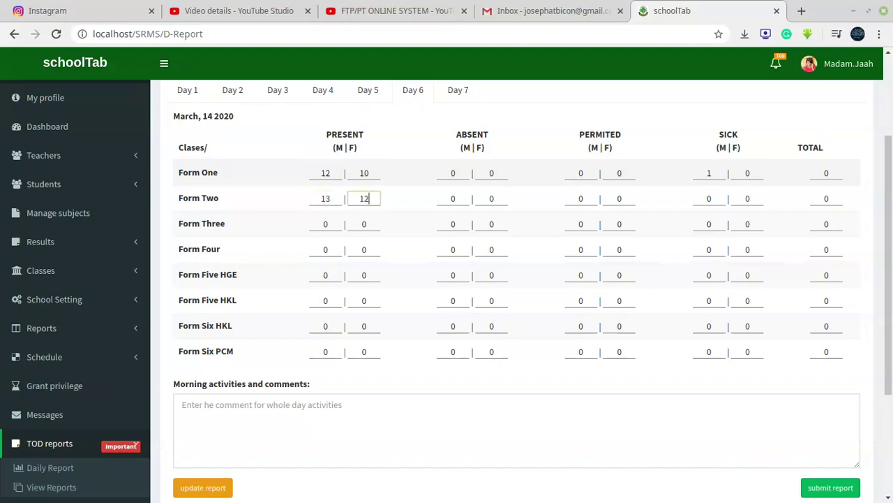
# Enter 1 absent male, 1 permitted male and 1 sick male for Form Two
pyautogui.press('Tab')
pyautogui.write('1')
pyautogui.press('Tab')
pyautogui.press('Tab')
pyautogui.write('1')
pyautogui.press('Tab')
pyautogui.press('Tab')
pyautogui.write('1')
pyautogui.press('Tab')
pyautogui.press('Tab')
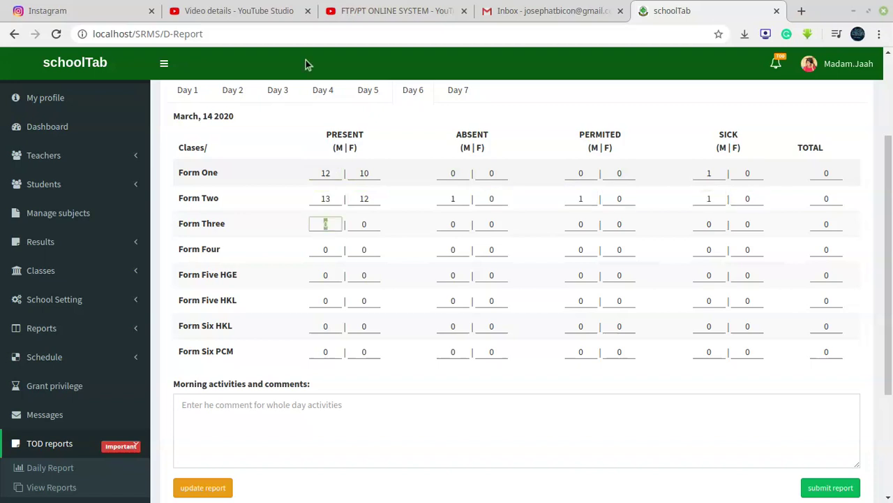
# Clear Form Two's male sick count and enter 1 sick female instead
pyautogui.click(722, 199)
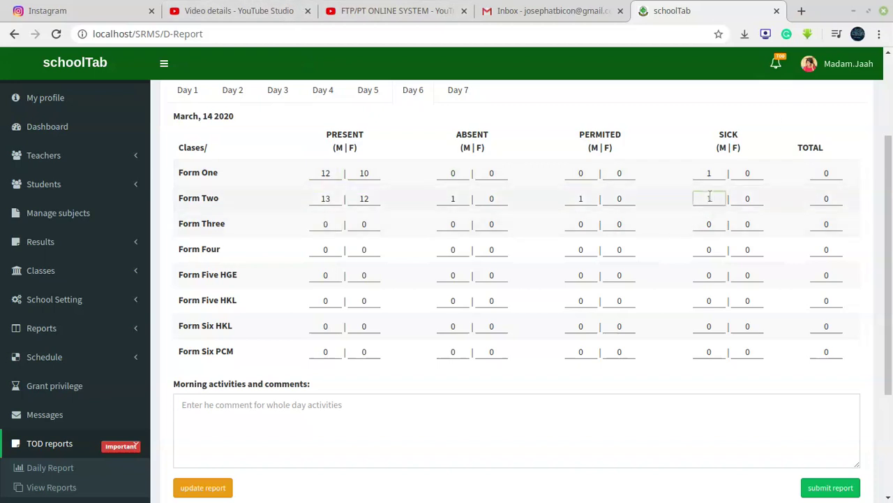
pyautogui.press('Tab')
pyautogui.write('1')
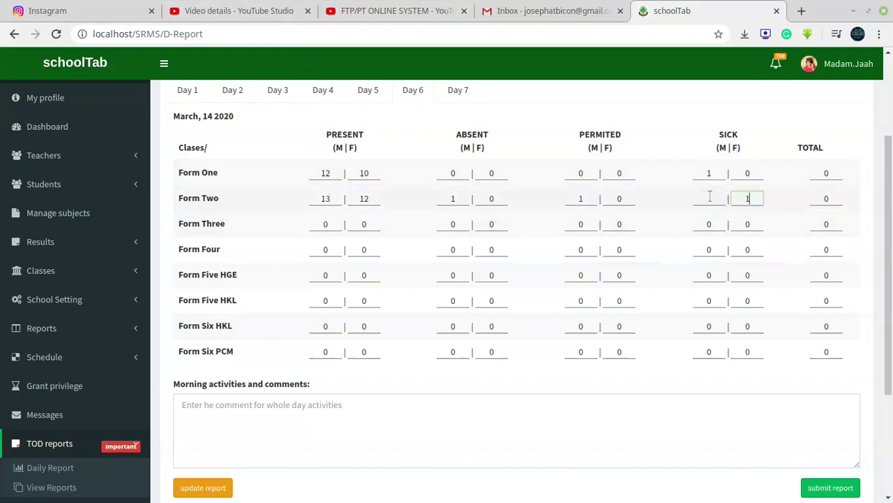
pyautogui.press('Tab')
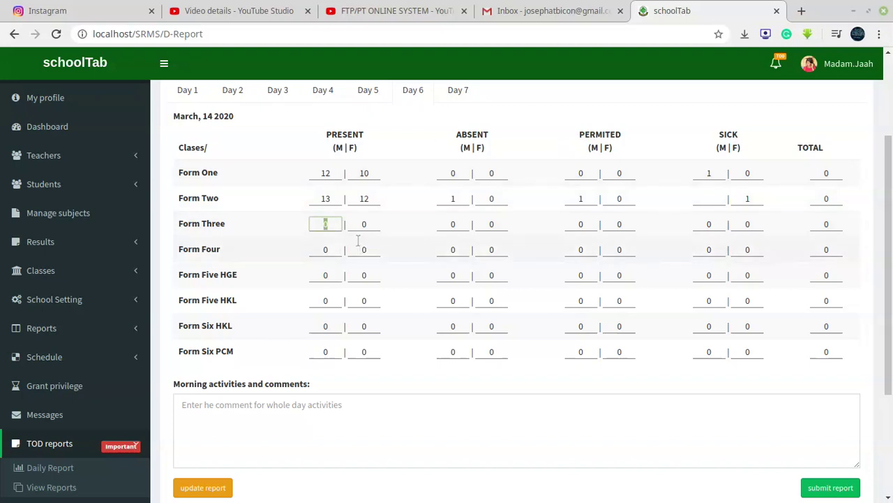
# Enter 15 males and 10 females as present for Form Three, leaving its other counts at 0
pyautogui.write('15')
pyautogui.press('Tab')
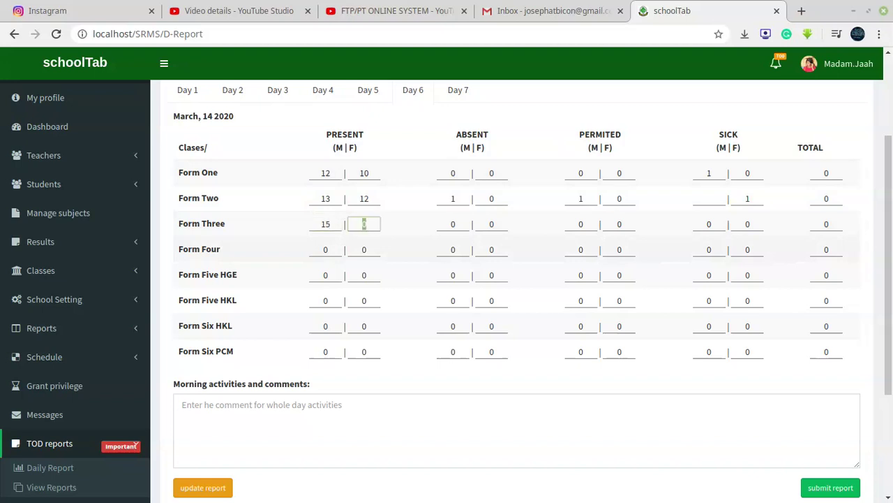
pyautogui.write('10')
pyautogui.press('Tab')
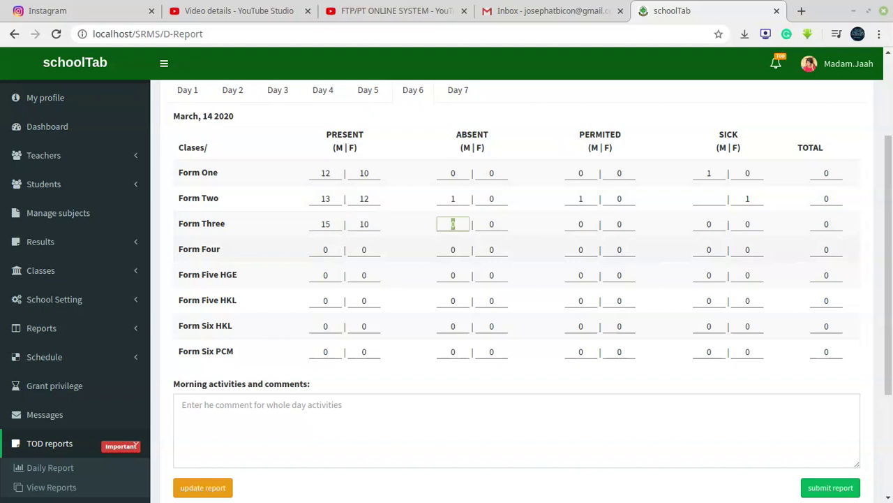
pyautogui.press('Tab')
pyautogui.press('Tab')
pyautogui.press('Tab')
pyautogui.press('Tab')
pyautogui.press('Tab')
pyautogui.press('Tab')
pyautogui.press('Tab')
pyautogui.press('Tab')
pyautogui.press('Tab')
pyautogui.press('Tab')
pyautogui.press('Tab')
pyautogui.press('Tab')
# Enter 14 males and 14 females as present for Form Four
pyautogui.click(332, 248)
pyautogui.write('14')
pyautogui.click(363, 249)
pyautogui.write('10')
pyautogui.press('BackSpace')
pyautogui.write('4')
pyautogui.press('Tab')
pyautogui.press('Tab')
pyautogui.press('Tab')
pyautogui.press('Tab')
pyautogui.press('Tab')
pyautogui.press('Tab')
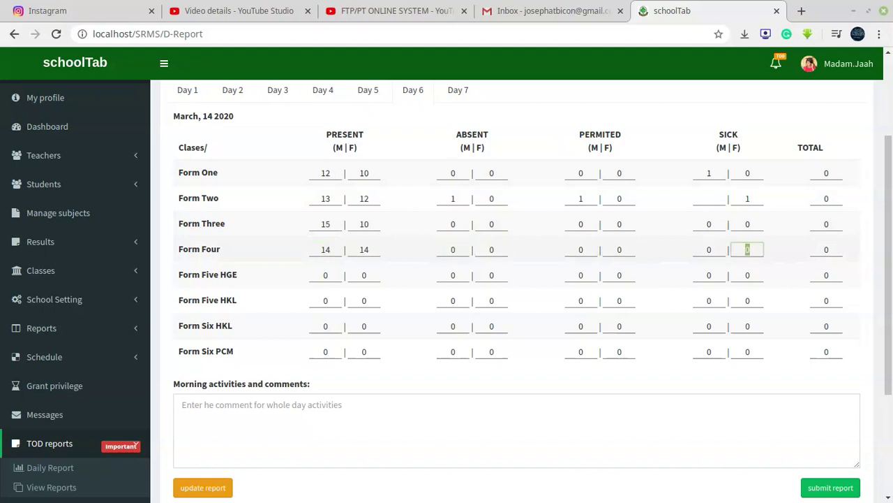
pyautogui.press('Tab')
pyautogui.press('Tab')
# Set Form Two's male sick count to 0 and update the Day 6 report
pyautogui.scroll(-3, 516, 313)
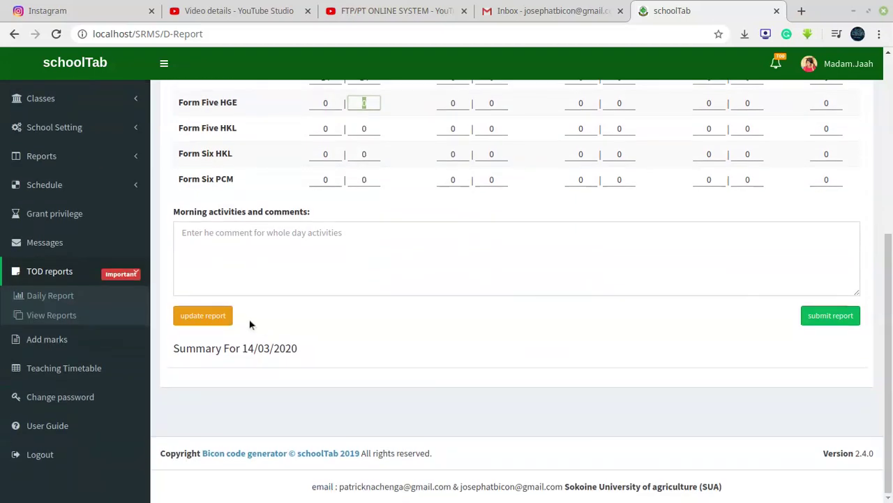
pyautogui.click(201, 316)
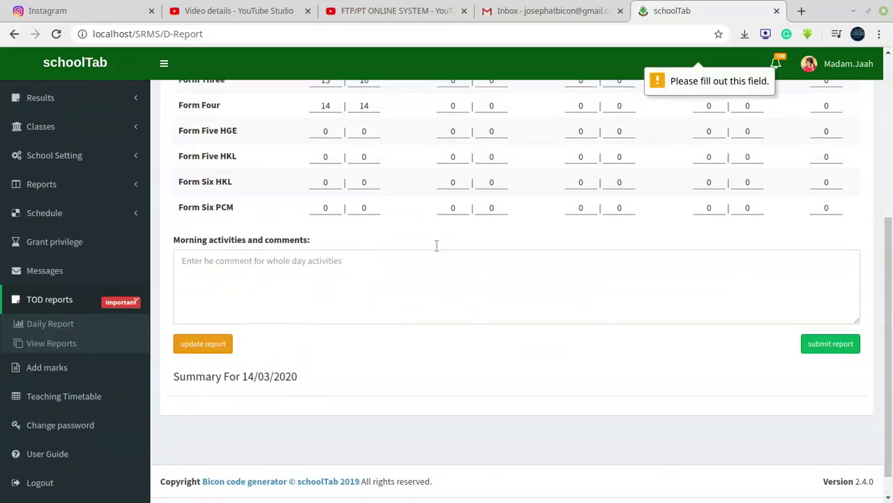
pyautogui.scroll(3, 419, 259)
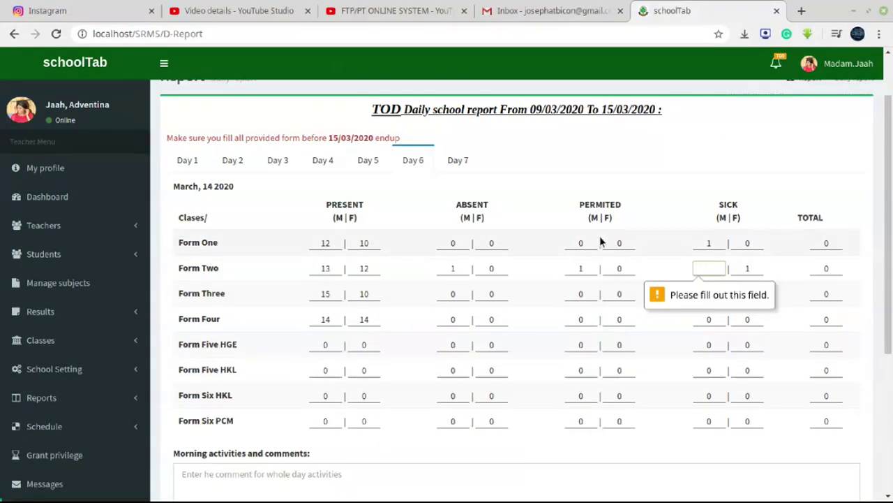
pyautogui.click(709, 269)
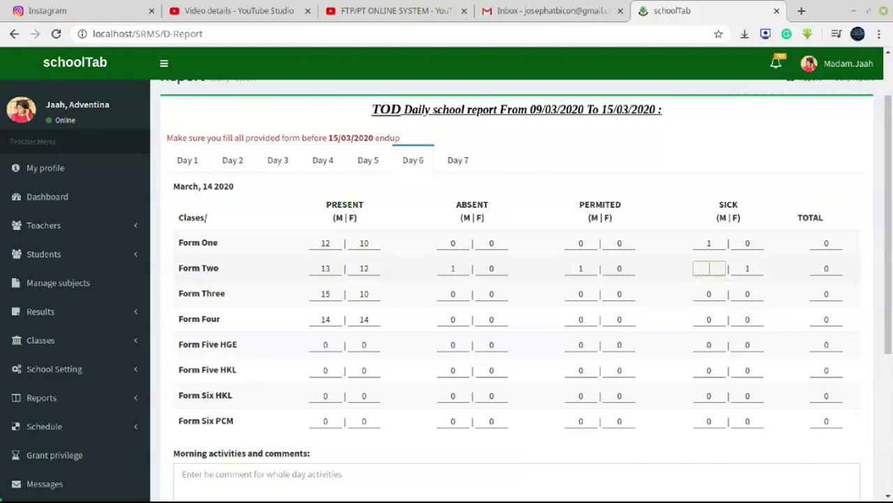
pyautogui.write('0')
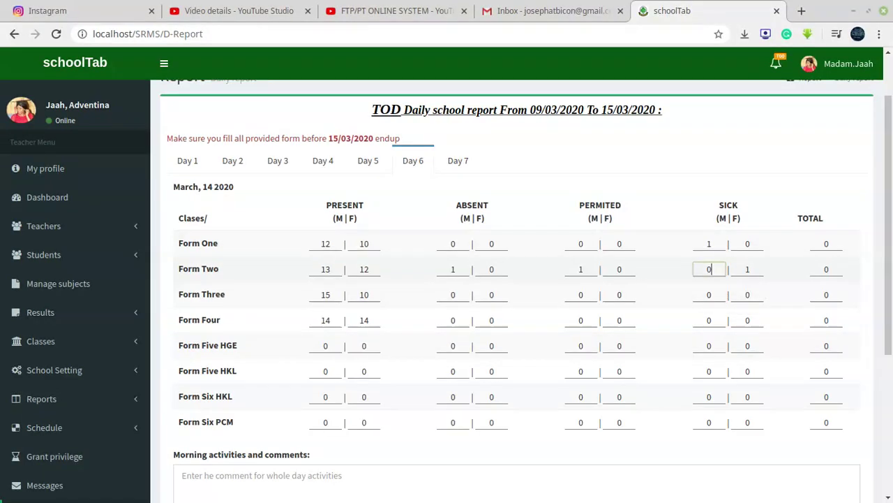
pyautogui.scroll(-3, 168, 440)
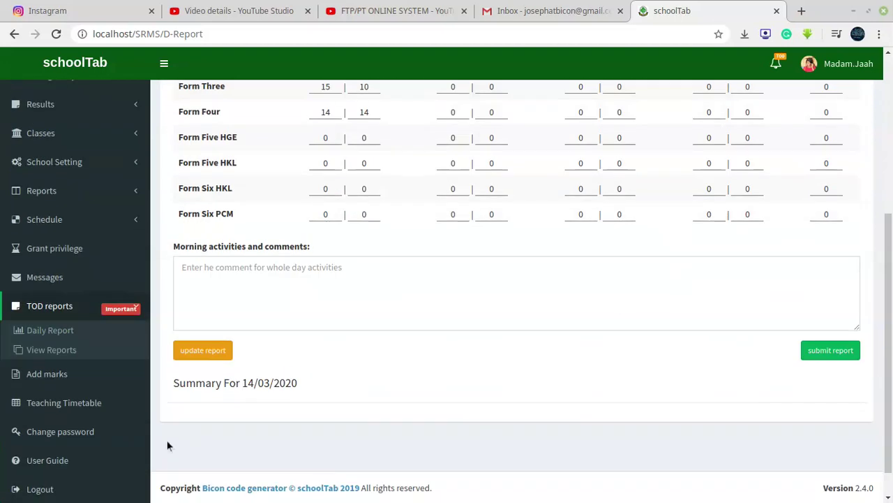
pyautogui.click(200, 349)
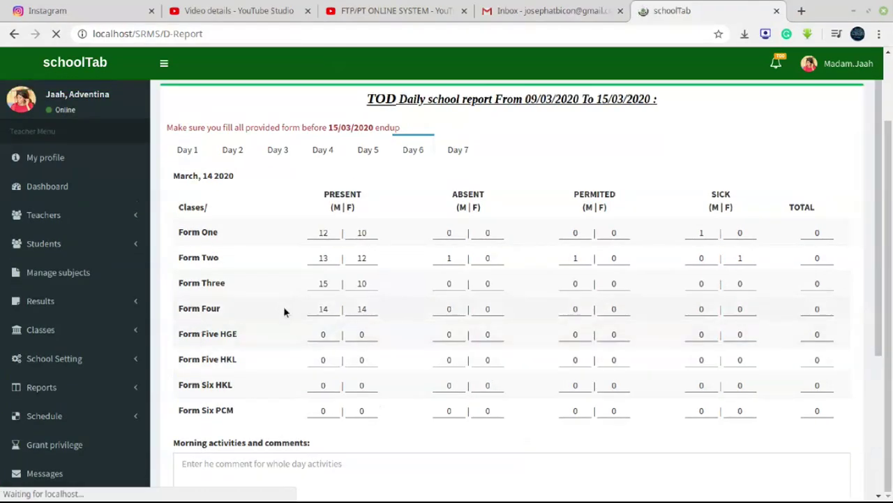
# Review the Day 6 attendance table and summary area, and briefly check the Day 5 report
pyautogui.scroll(-1, 323, 371)
pyautogui.scroll(-3, 323, 372)
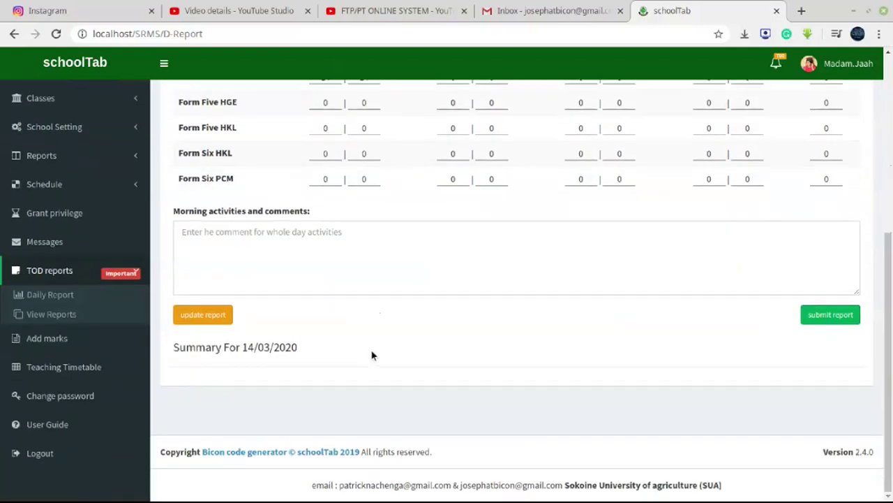
pyautogui.scroll(3, 351, 286)
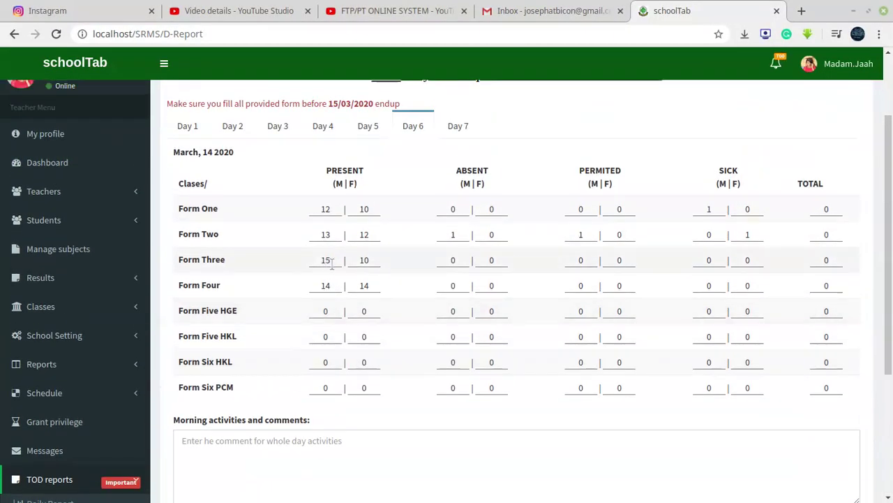
pyautogui.scroll(2, 332, 262)
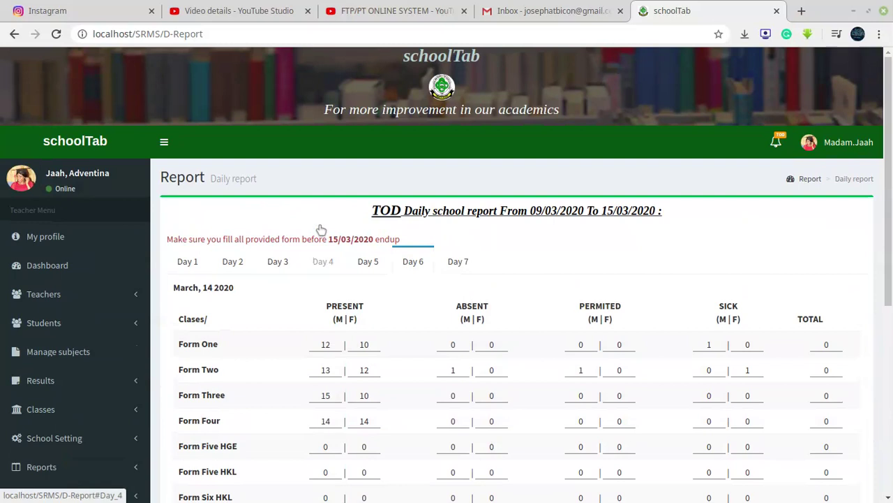
pyautogui.scroll(-2, 320, 239)
pyautogui.scroll(1, 319, 242)
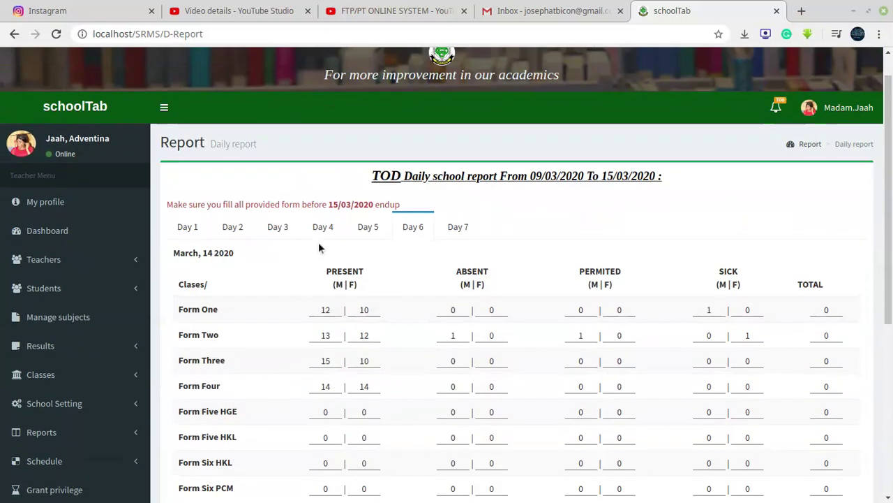
pyautogui.click(372, 223)
pyautogui.click(409, 228)
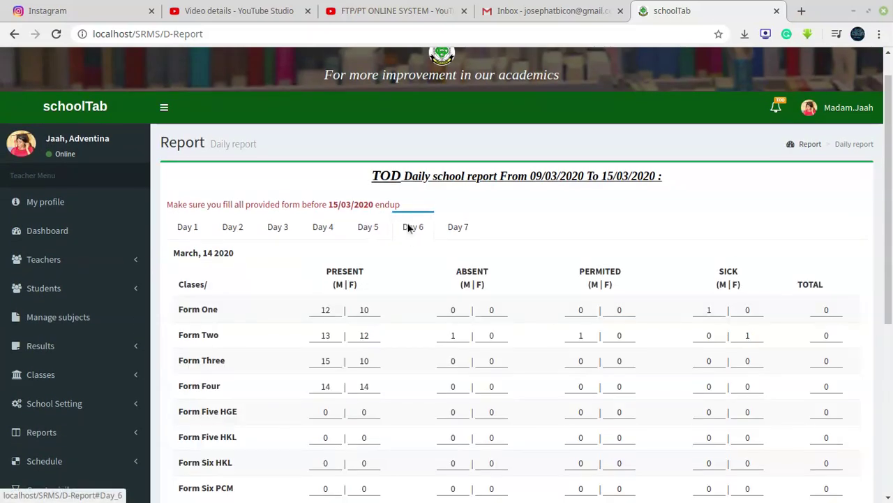
# Add two lines of placeholder text, starting with "drghdrh sdf yisf", as Day 6's morning activities comment and update the report
pyautogui.scroll(-5, 391, 272)
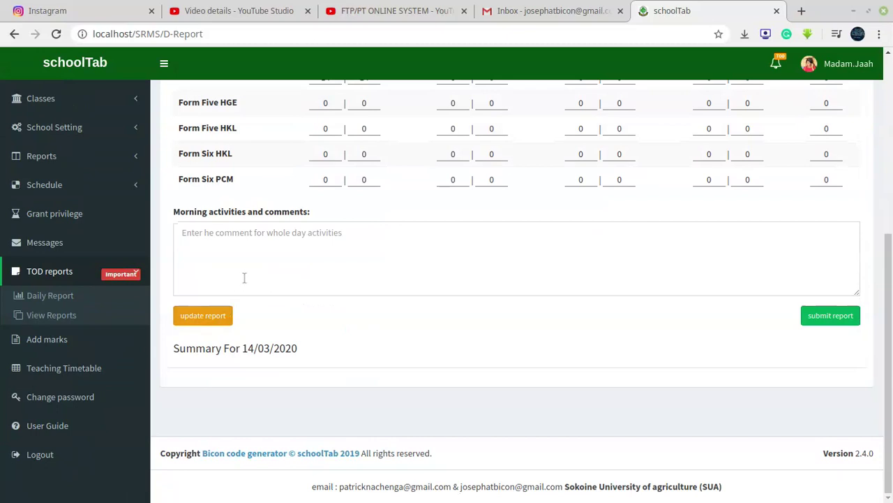
pyautogui.click(245, 277)
pyautogui.write('drghdrh sdf yisf uiec fiuwev 9vi8')
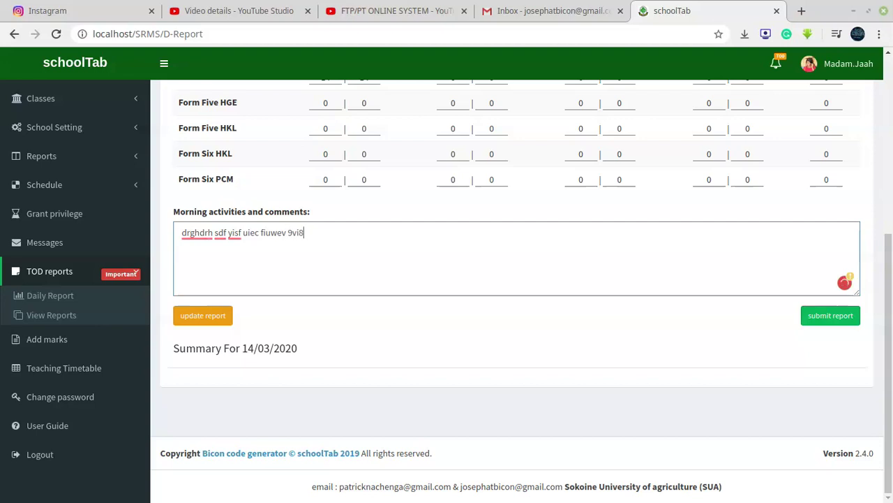
pyautogui.write('we 9d8v o9;eg3 9uwefg 34u9egu34')
pyautogui.press('Return')
pyautogui.write('weufgtweg 9uefg i0oer')
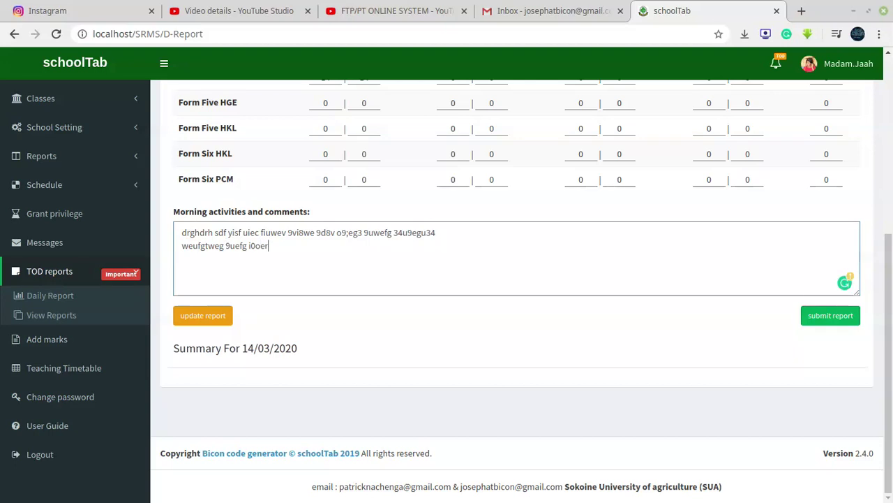
pyautogui.click(203, 315)
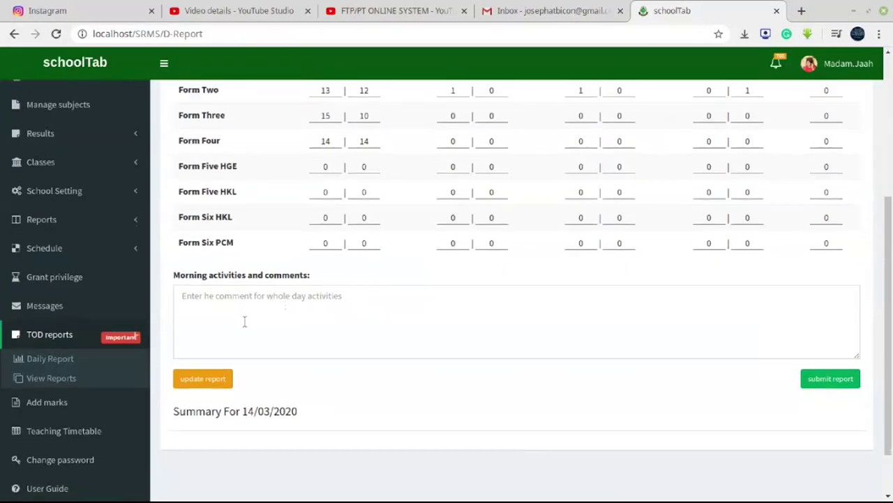
# Check the Day 6 report's attendance and comment after the update, and switch to Day 5
pyautogui.scroll(-2, 243, 320)
pyautogui.scroll(4, 287, 313)
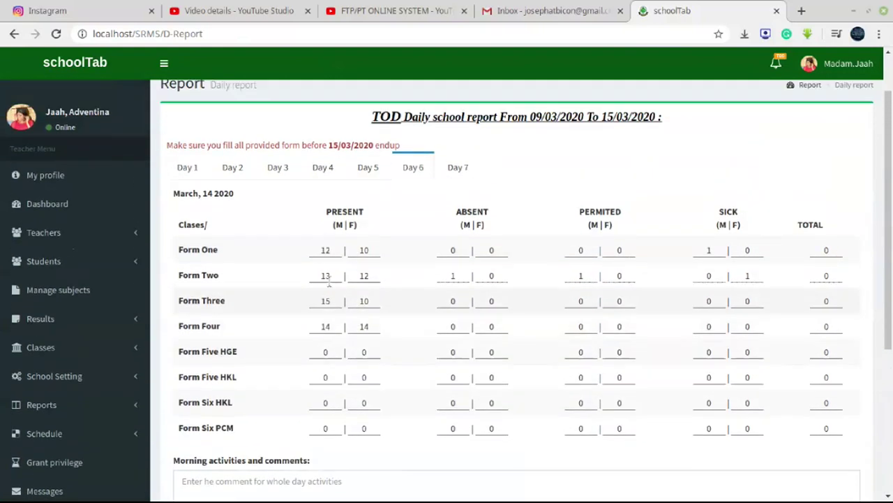
pyautogui.scroll(2, 330, 279)
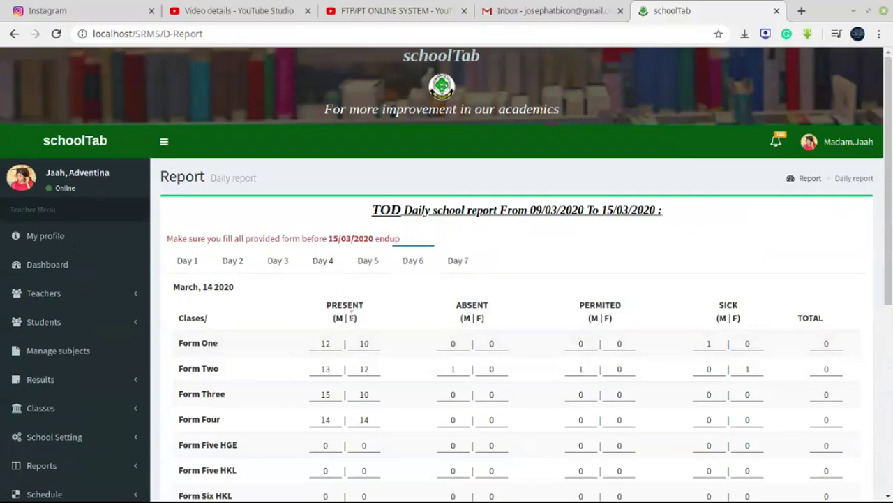
pyautogui.click(369, 264)
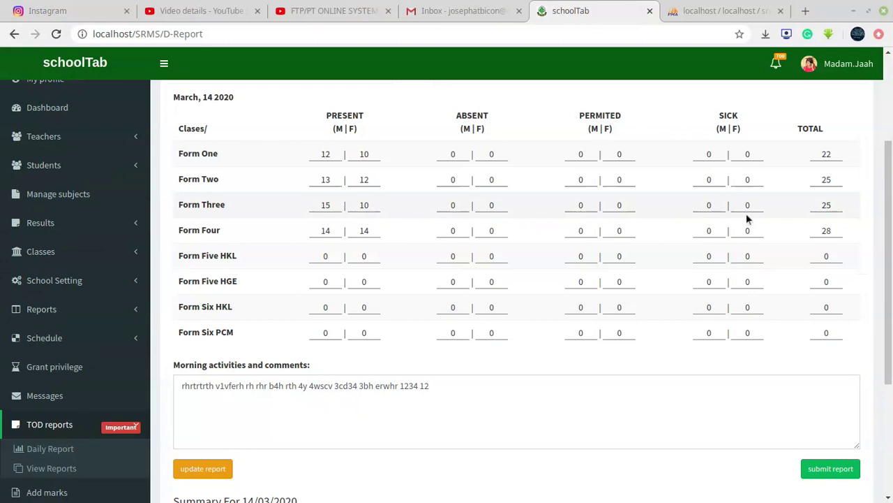
# Inspect the saved March 14, 2020 attendance entries for Form One, Form Two and Form Three
pyautogui.click(374, 159)
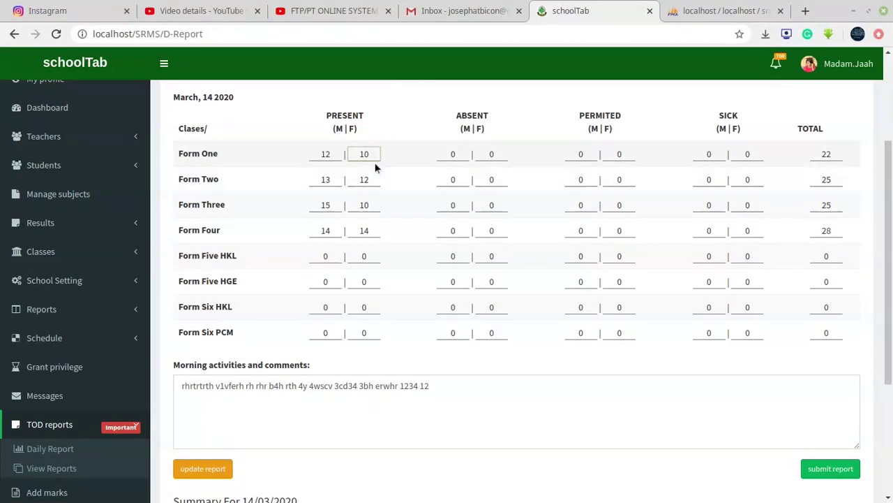
pyautogui.press('Tab')
pyautogui.click(359, 176)
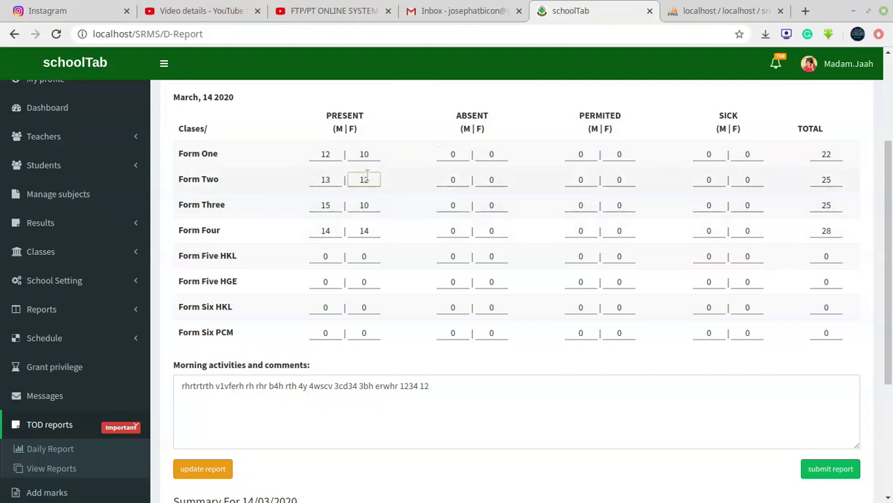
pyautogui.click(466, 180)
pyautogui.click(579, 180)
pyautogui.click(352, 206)
pyautogui.click(319, 207)
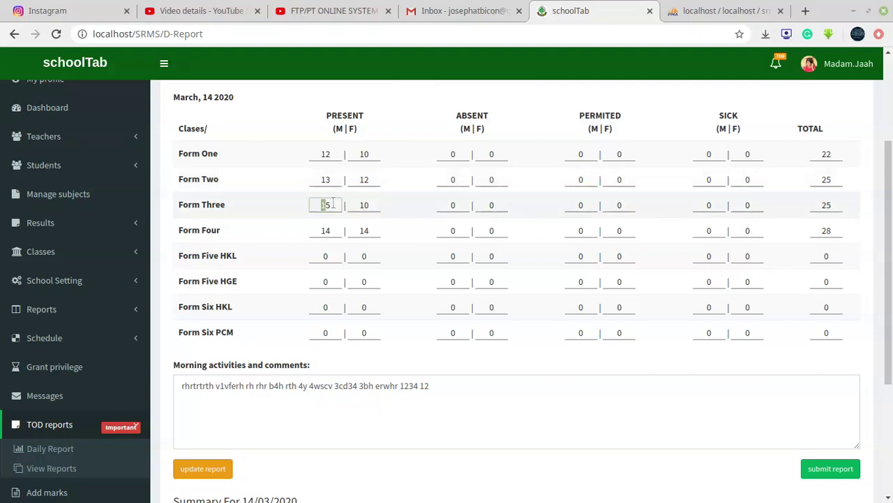
# Enter 20 males and 12 females as present for Form Five HKL
pyautogui.click(339, 255)
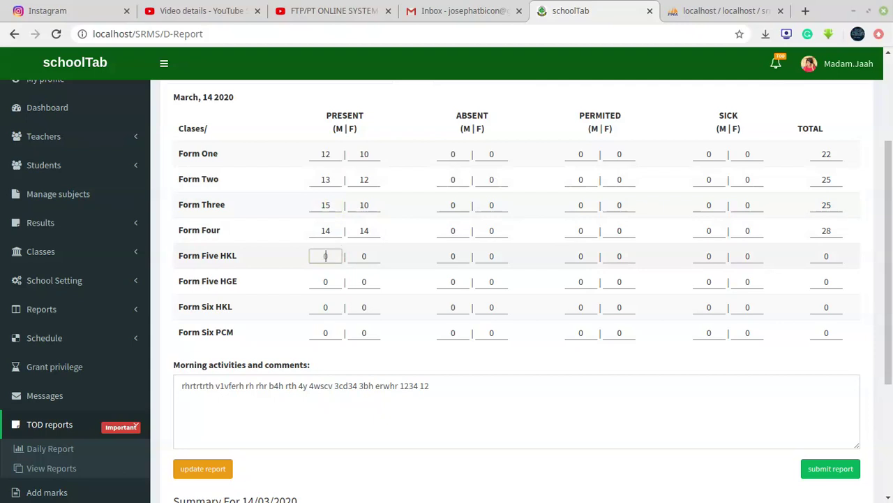
pyautogui.write('201')
pyautogui.press('BackSpace')
pyautogui.press('Tab')
pyautogui.write('12')
pyautogui.press('Tab')
# Clear Form Five HKL's male absent count and enter 1 sick female for the class
pyautogui.write('1')
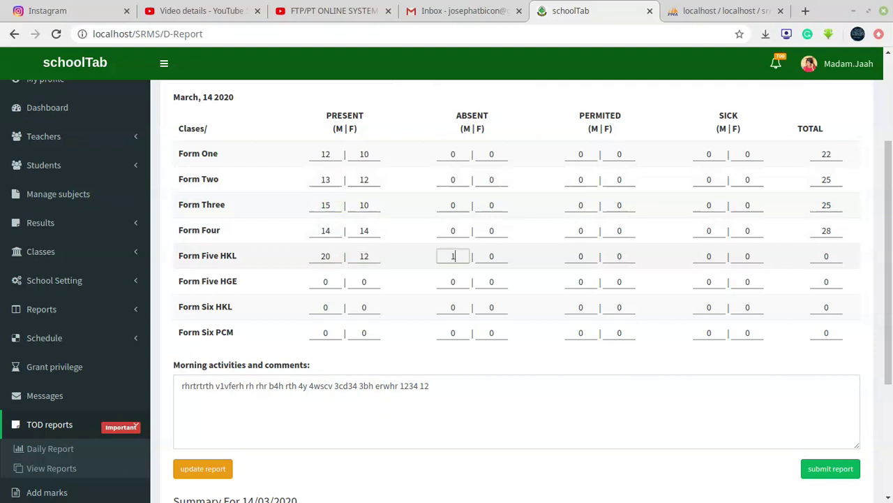
pyautogui.press('BackSpace')
pyautogui.press('Tab')
pyautogui.press('Tab')
pyautogui.press('Tab')
pyautogui.press('Tab')
pyautogui.press('Tab')
pyautogui.write('1')
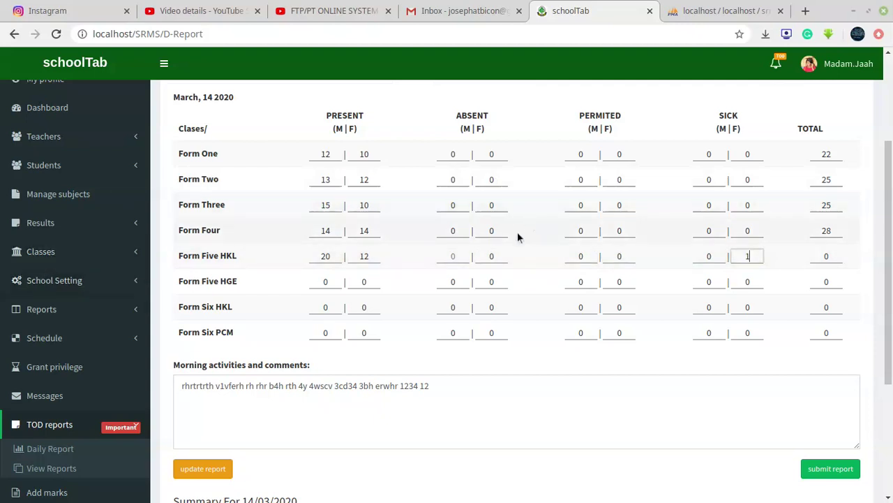
# Enter 20 males as present for Form Five HGE
pyautogui.click(337, 307)
pyautogui.click(337, 280)
pyautogui.press('BackSpace')
pyautogui.write('201')
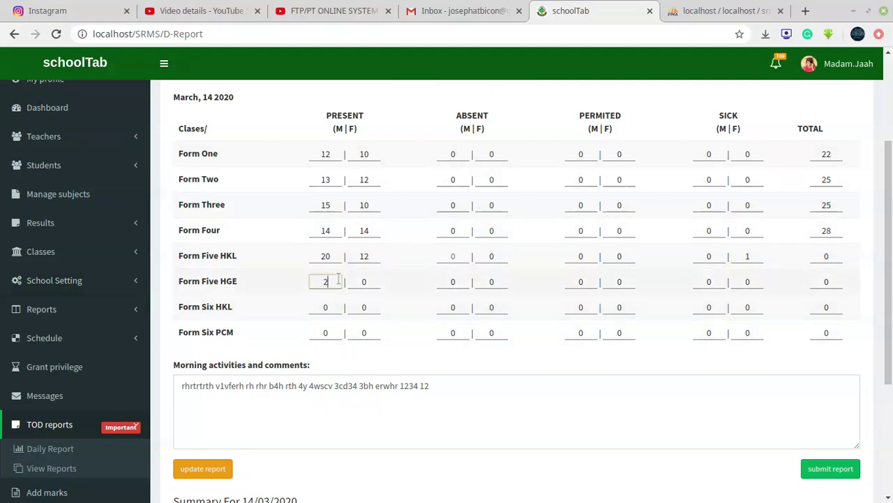
pyautogui.press('BackSpace')
# Enter 1 sick male for Form Five HGE
pyautogui.press('Tab')
pyautogui.press('Tab')
pyautogui.press('Tab')
pyautogui.press('Tab')
pyautogui.press('Tab')
pyautogui.press('Tab')
pyautogui.write('0')
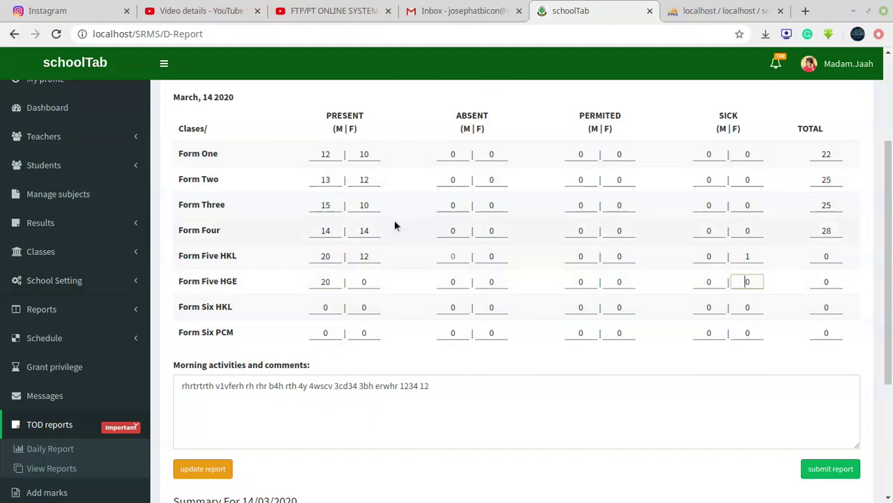
pyautogui.click(710, 282)
pyautogui.press('BackSpace')
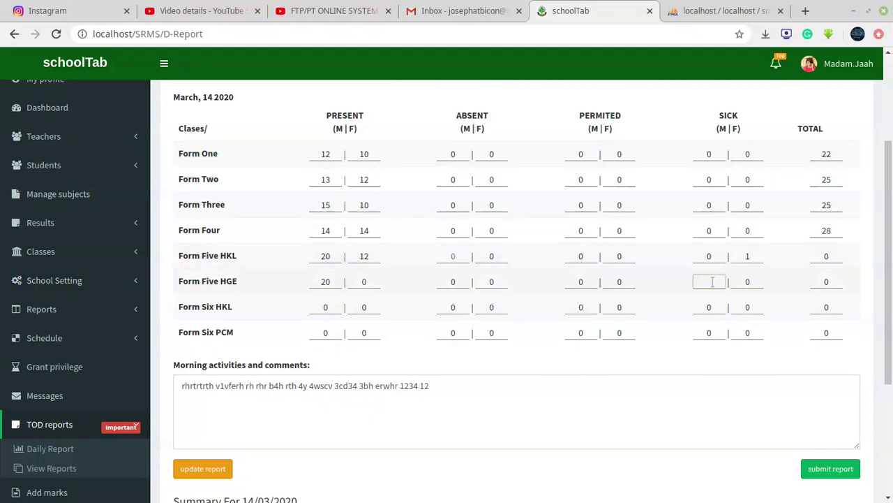
pyautogui.write('1')
# Enter 21 males as present for Form Six HKL
pyautogui.press('Tab')
pyautogui.press('Tab')
pyautogui.write('21')
# Enter 22 males as present and 1 male as permitted for Form Six PCM
pyautogui.press('Tab')
pyautogui.press('Tab')
pyautogui.press('Tab')
pyautogui.press('Tab')
pyautogui.press('Tab')
pyautogui.press('Tab')
pyautogui.press('Tab')
pyautogui.press('Tab')
pyautogui.press('Tab')
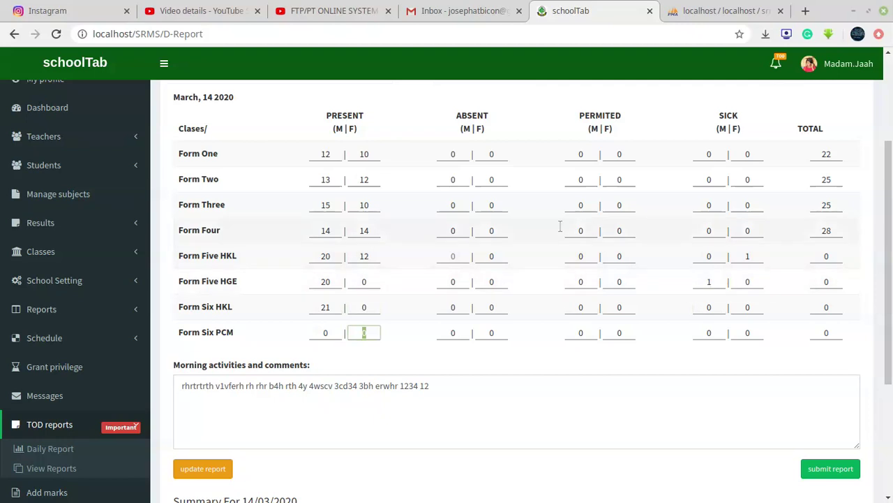
pyautogui.click(328, 332)
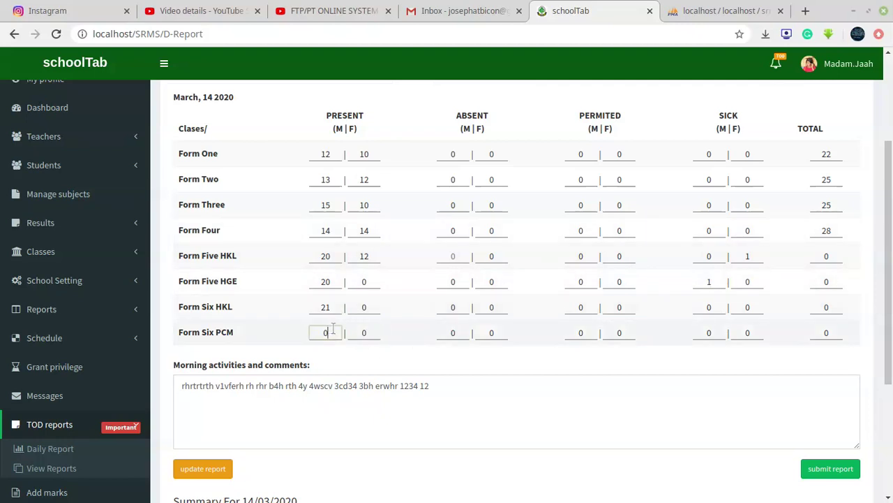
pyautogui.write('22')
pyautogui.press('Tab')
pyautogui.press('Tab')
pyautogui.press('Tab')
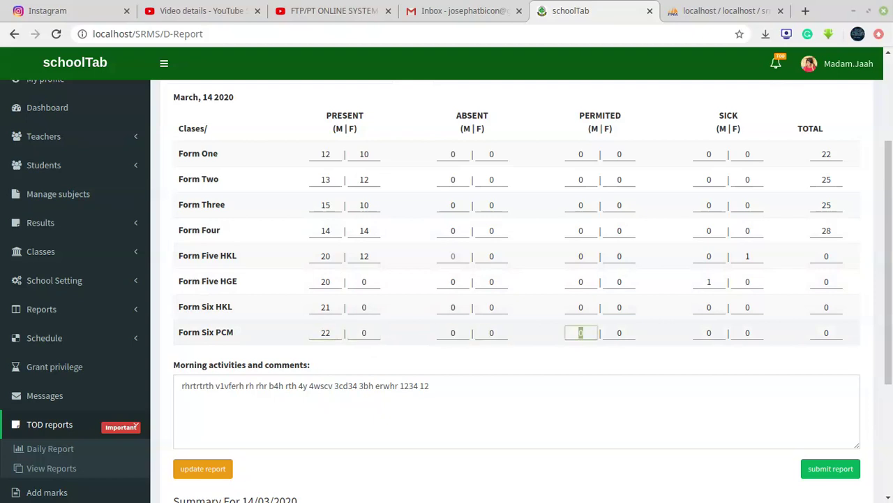
pyautogui.write('1')
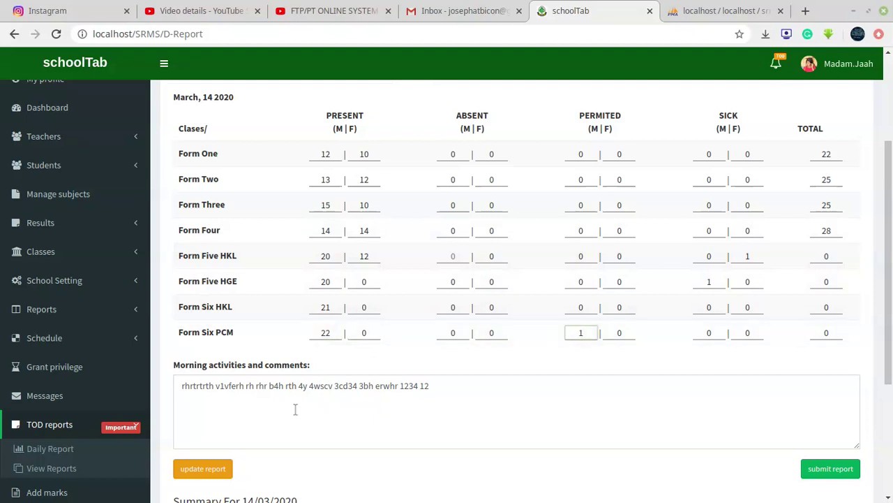
# Clear the placeholder text from the morning activities and comments field
pyautogui.scroll(-1, 288, 360)
pyautogui.moveTo(451, 315); pyautogui.dragTo(118, 295)
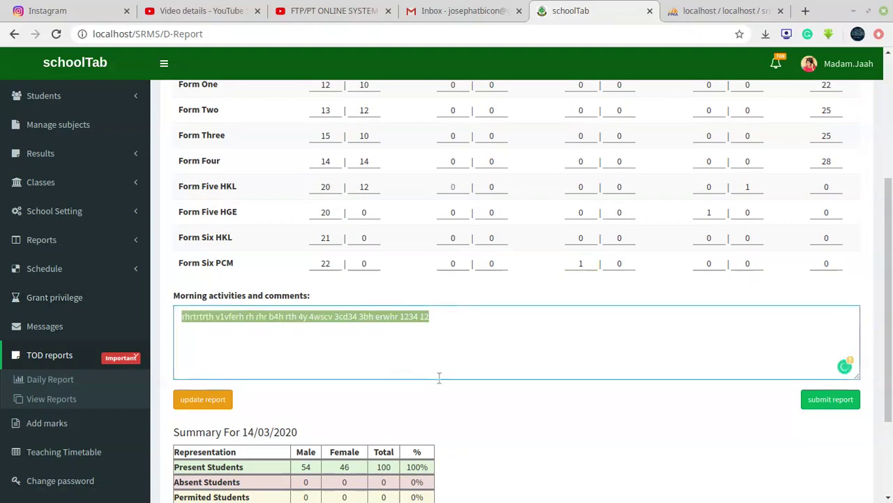
pyautogui.write('The ')
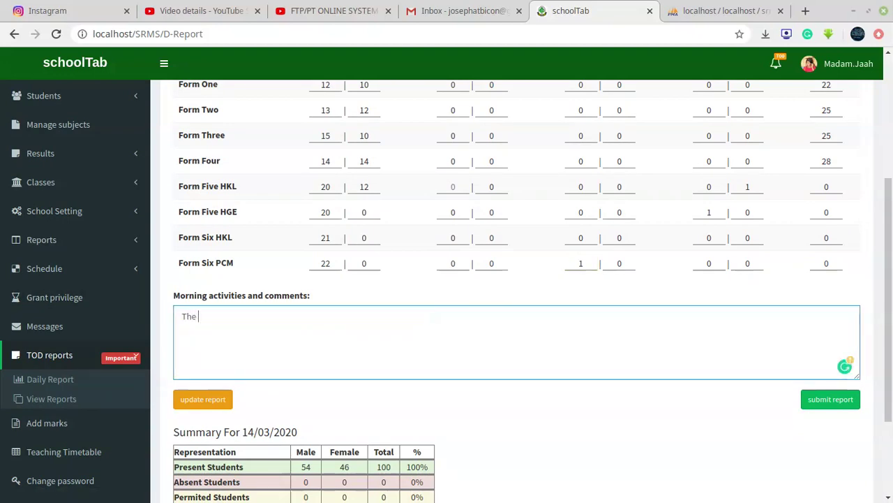
pyautogui.write('stu')
pyautogui.press('BackSpace')
pyautogui.press('BackSpace')
pyautogui.press('BackSpace')
pyautogui.press('BackSpace')
pyautogui.press('BackSpace')
pyautogui.press('BackSpace')
pyautogui.press('BackSpace')
pyautogui.press('BackSpace')
pyautogui.press('BackSpace')
pyautogui.press('BackSpace')
# Write "All student participated during morning cleanness" as the morning activities comment, correcting the misspelling of "during"
pyautogui.write('All student participate')
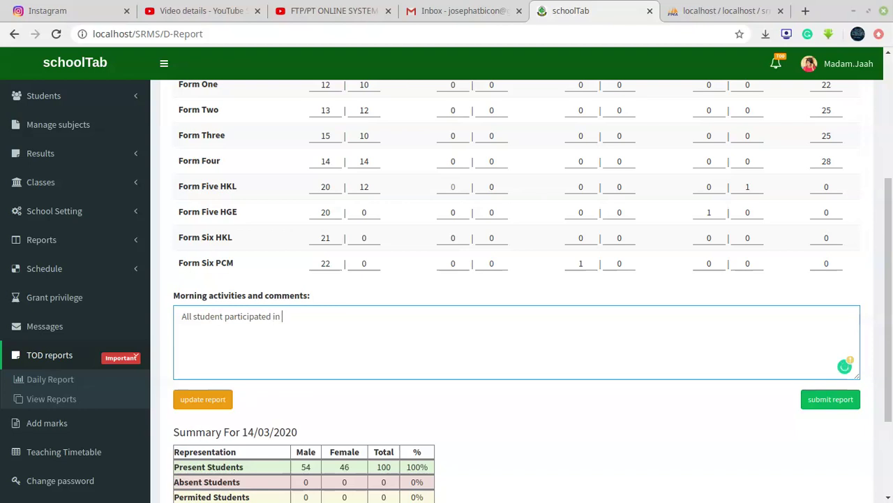
pyautogui.write('d is')
pyautogui.press('BackSpace')
pyautogui.write('during morning')
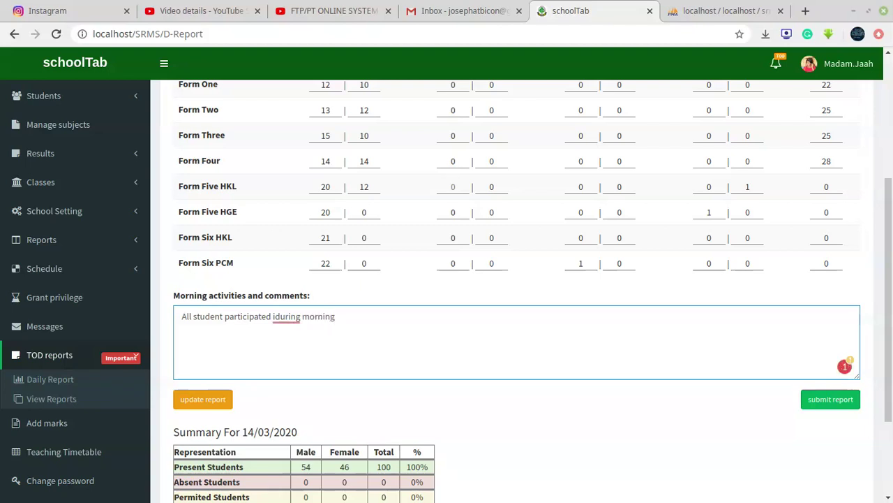
pyautogui.write(' cleanness')
pyautogui.moveTo(299, 314)
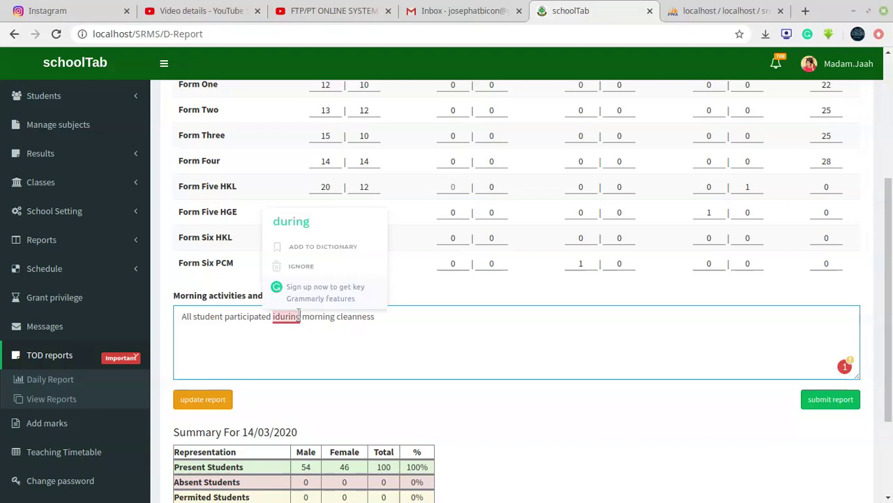
pyautogui.click(299, 220)
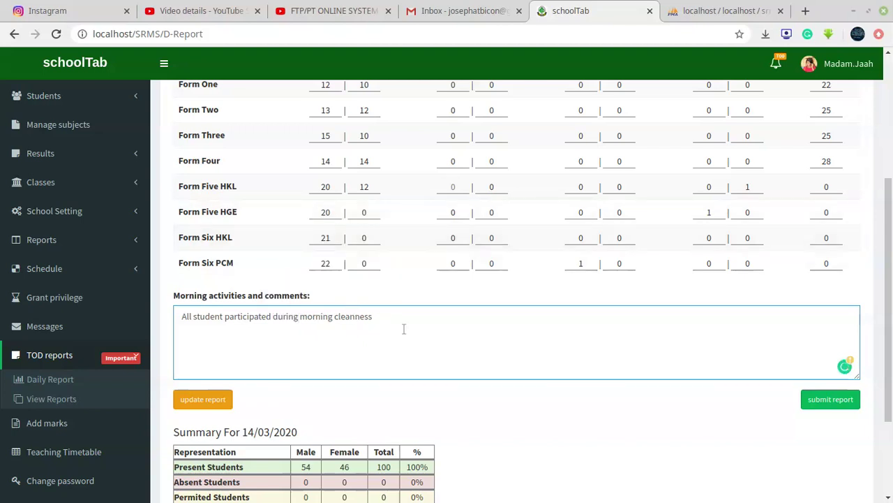
# Set Form Five HKL's male absent count to 0 and update the March 14, 2020 report
pyautogui.scroll(-3, 353, 343)
pyautogui.scroll(3, 335, 319)
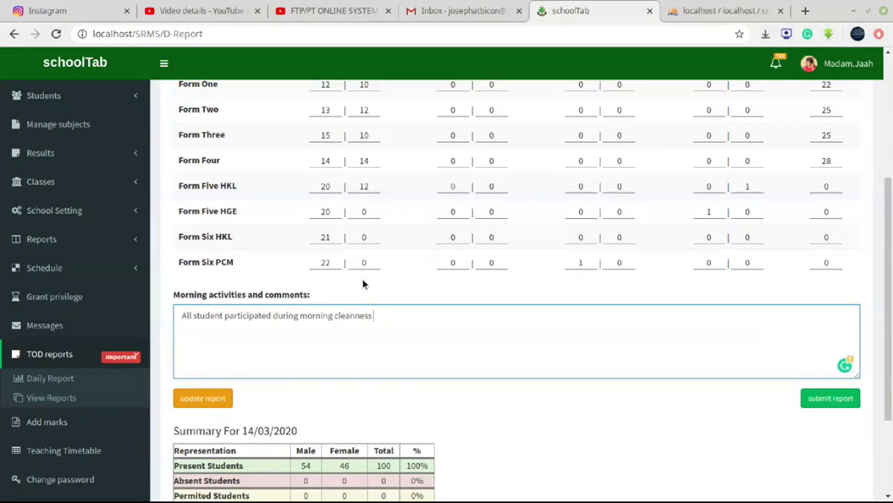
pyautogui.scroll(-2, 362, 278)
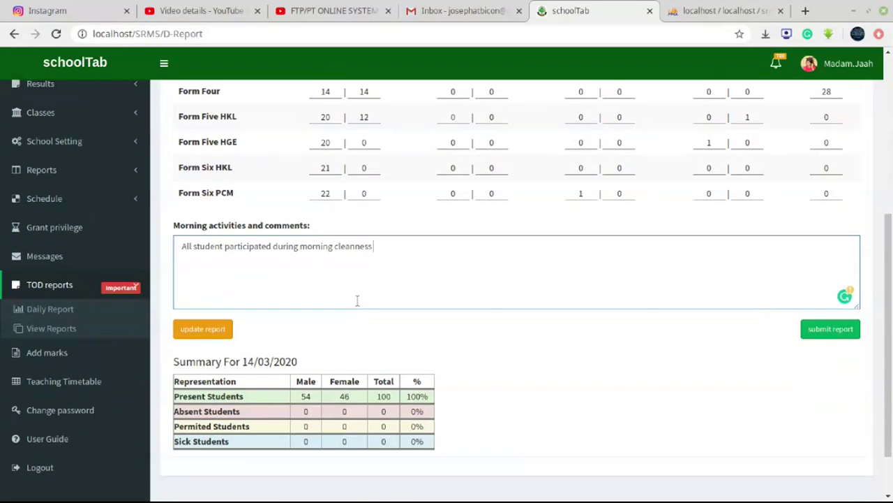
pyautogui.click(202, 330)
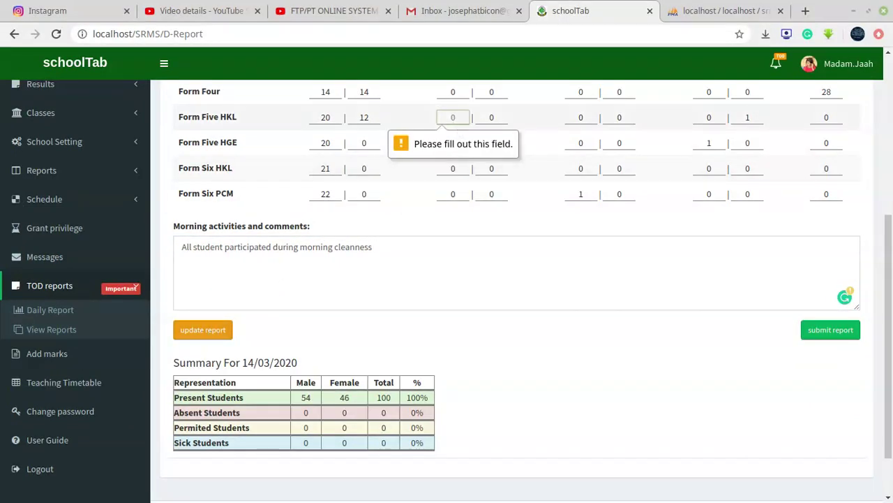
pyautogui.write('0')
pyautogui.click(206, 331)
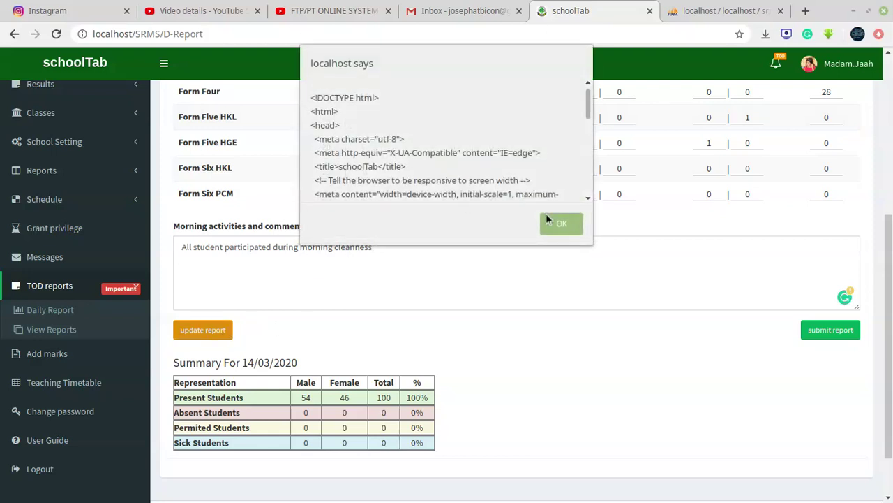
pyautogui.click(549, 221)
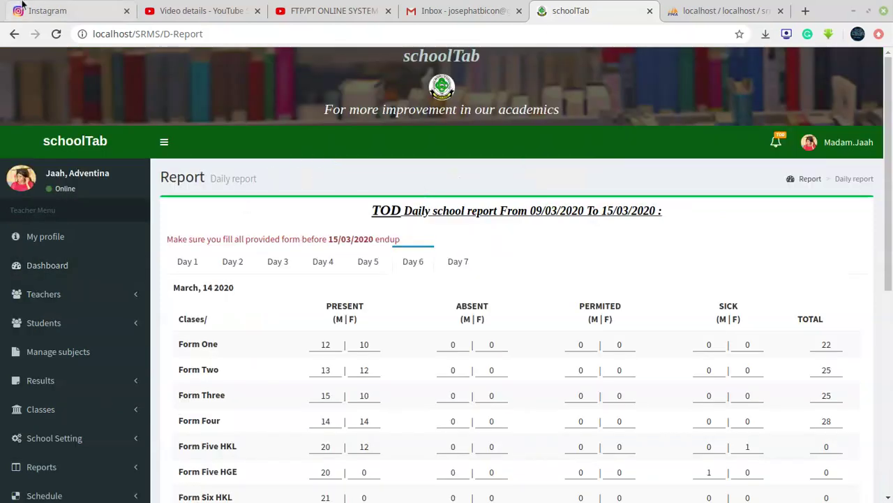
# Reload the daily report and check the updated attendance entries and totals of each class
pyautogui.click(56, 33)
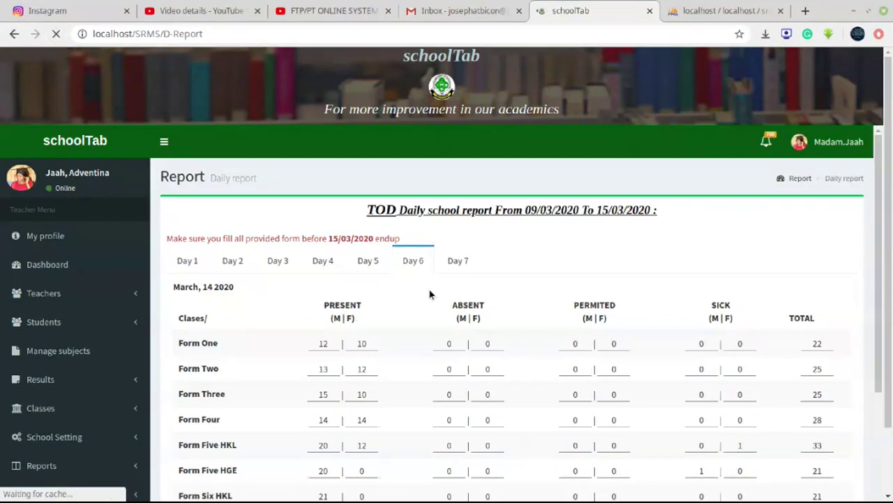
pyautogui.scroll(-2, 431, 295)
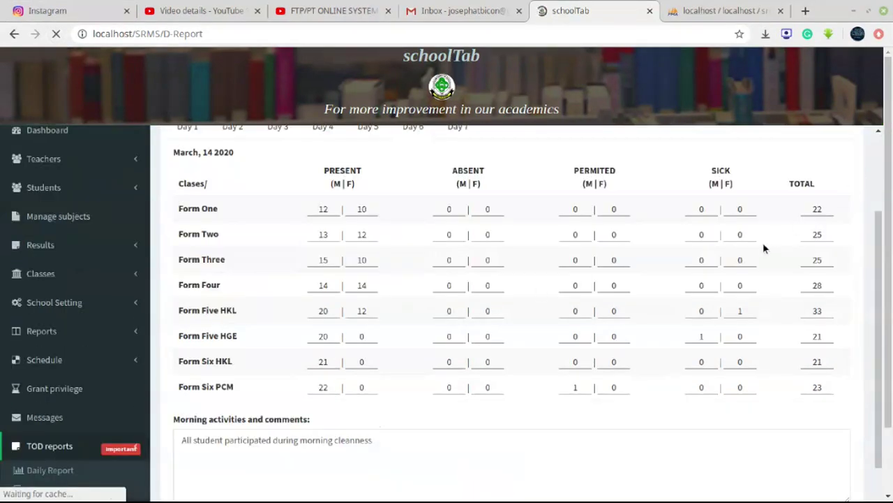
pyautogui.scroll(-1, 744, 241)
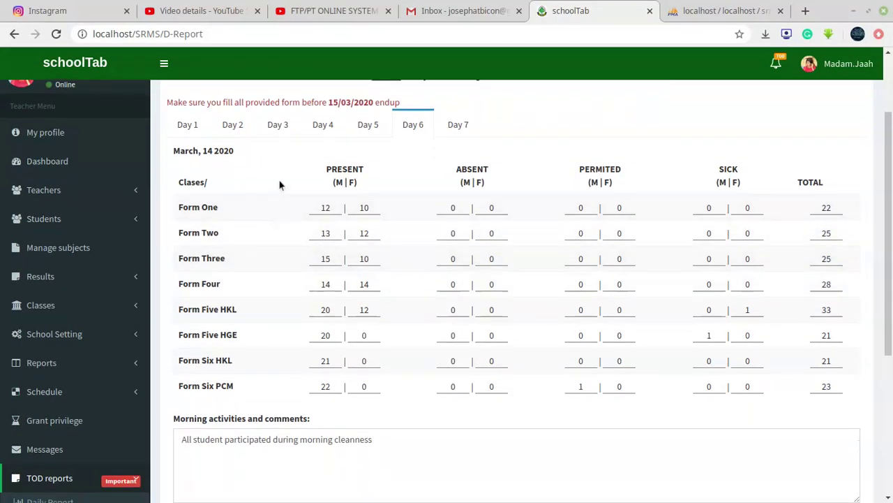
pyautogui.scroll(-1, 834, 201)
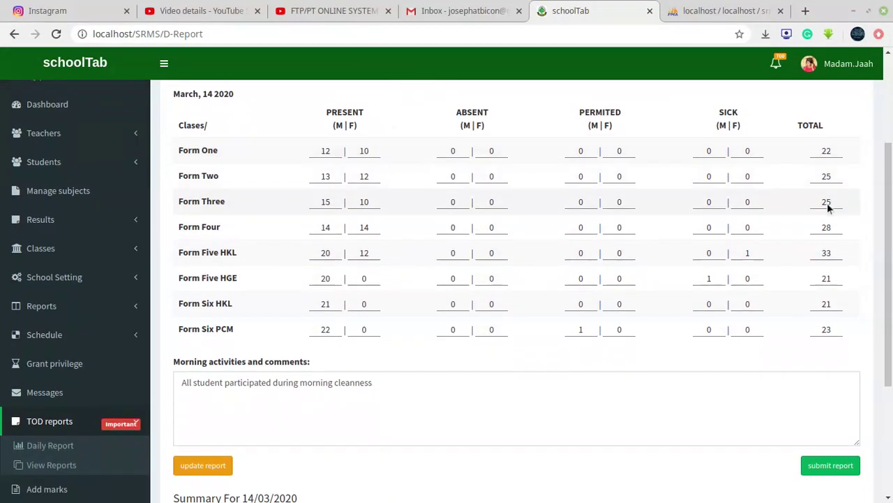
pyautogui.scroll(1, 833, 182)
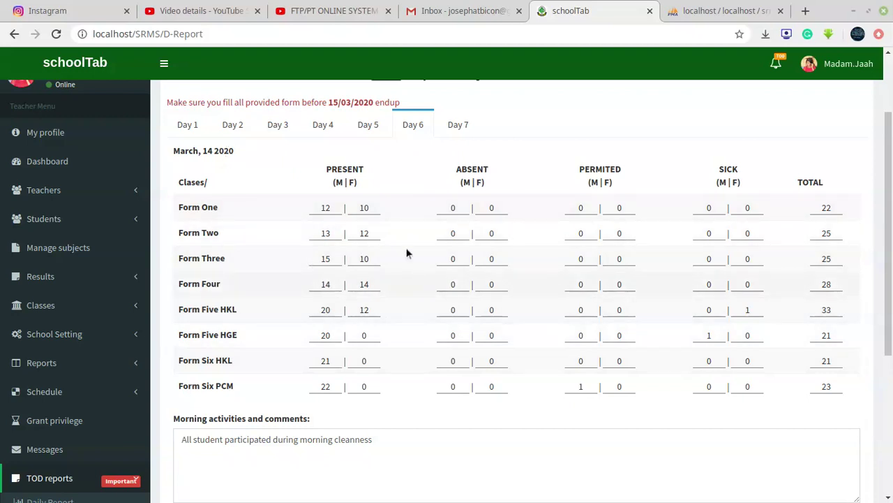
pyautogui.click(492, 208)
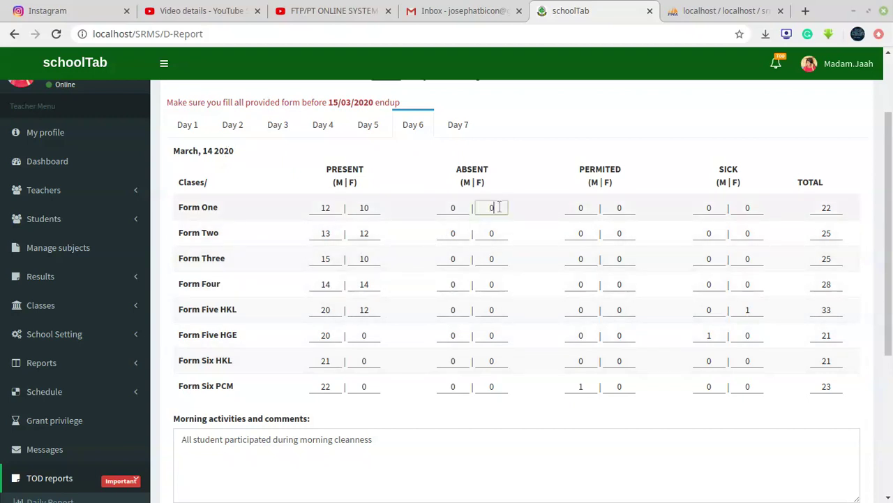
pyautogui.click(487, 252)
# Review the 14/03/2020 summary table of present, absent, permitted and sick students
pyautogui.scroll(-5, 857, 273)
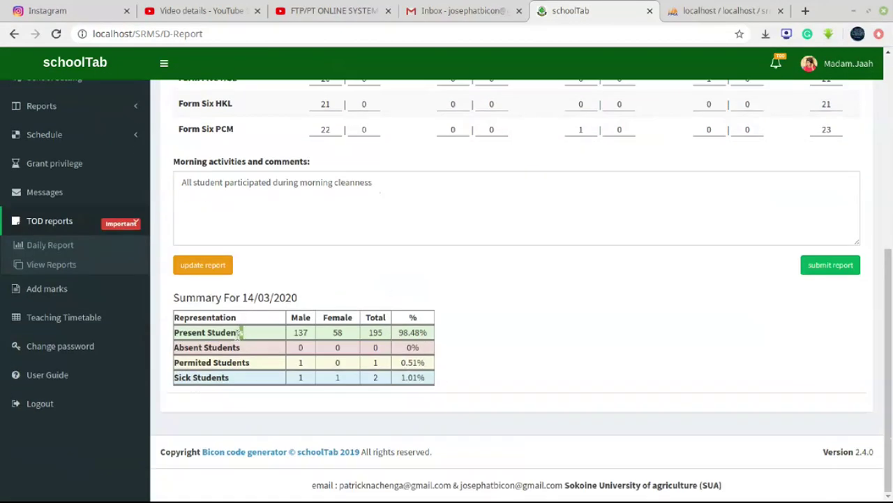
pyautogui.moveTo(293, 333); pyautogui.dragTo(329, 333)
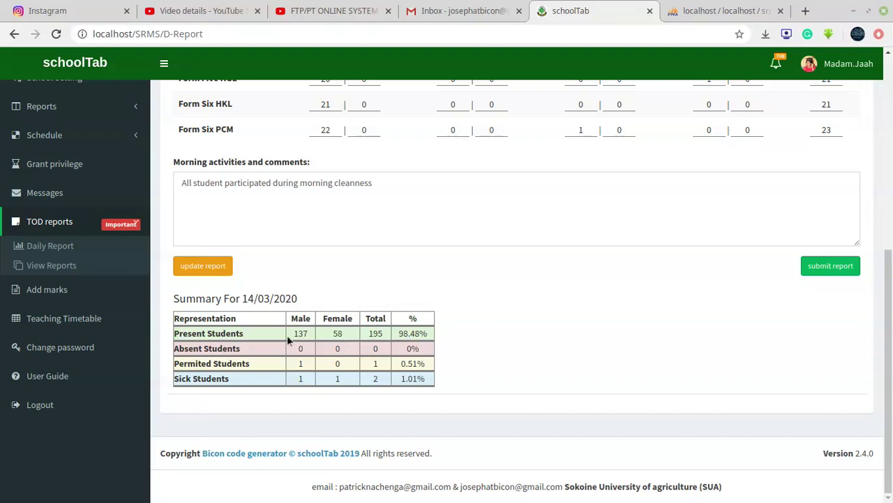
pyautogui.moveTo(399, 336); pyautogui.dragTo(420, 334)
pyautogui.click(387, 353)
# Submit the March 14, 2020 daily report, confirm the submission and look over the submitted report
pyautogui.click(832, 277)
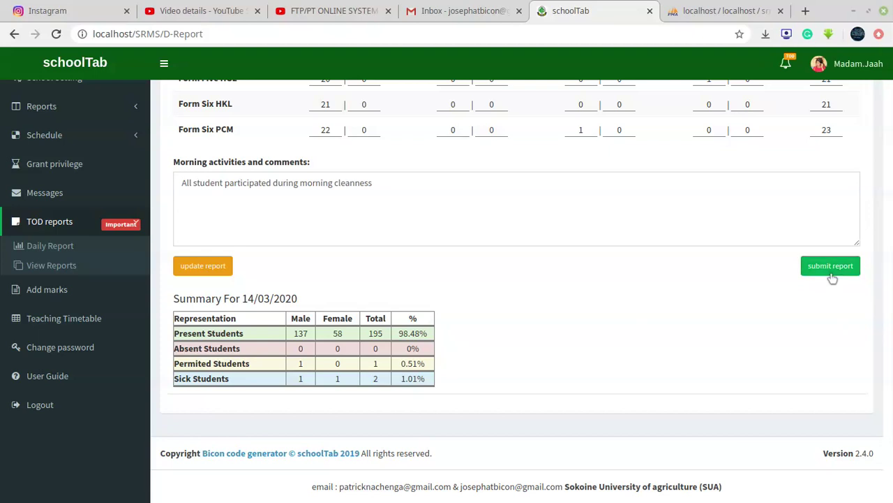
pyautogui.click(618, 207)
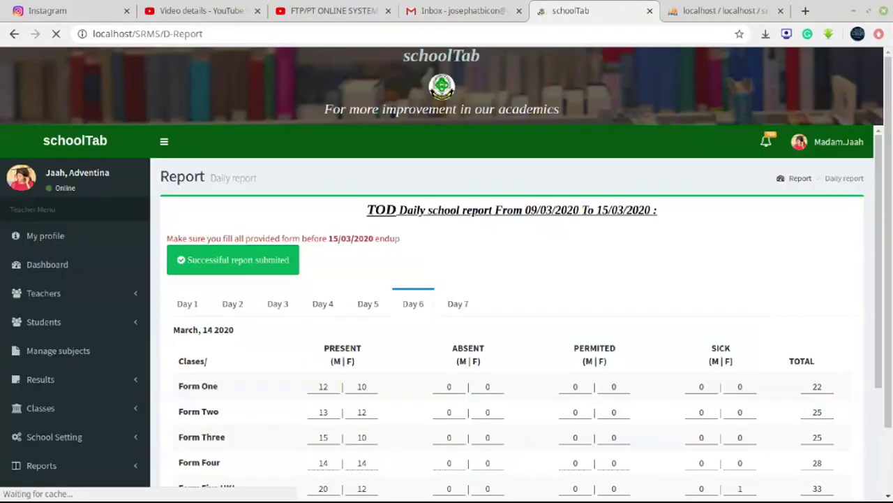
pyautogui.scroll(-1, 496, 345)
pyautogui.scroll(-3, 433, 326)
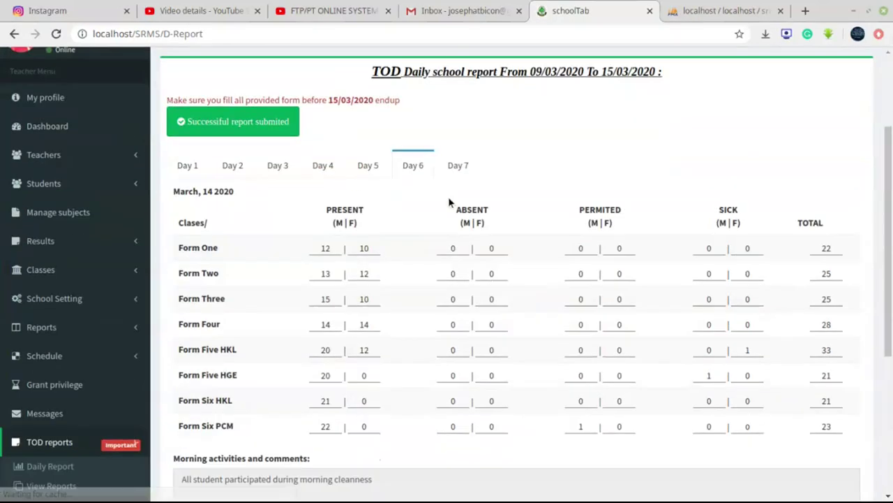
pyautogui.scroll(-3, 458, 303)
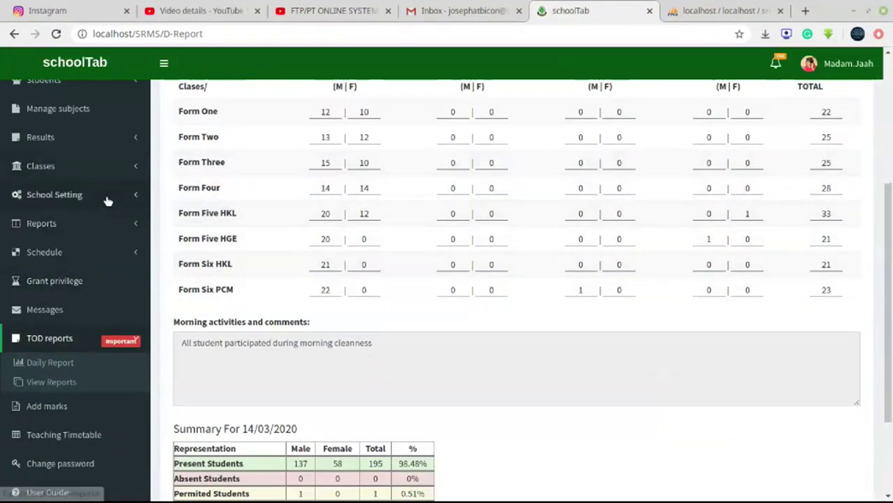
# Open the list of school daily reports
pyautogui.click(110, 225)
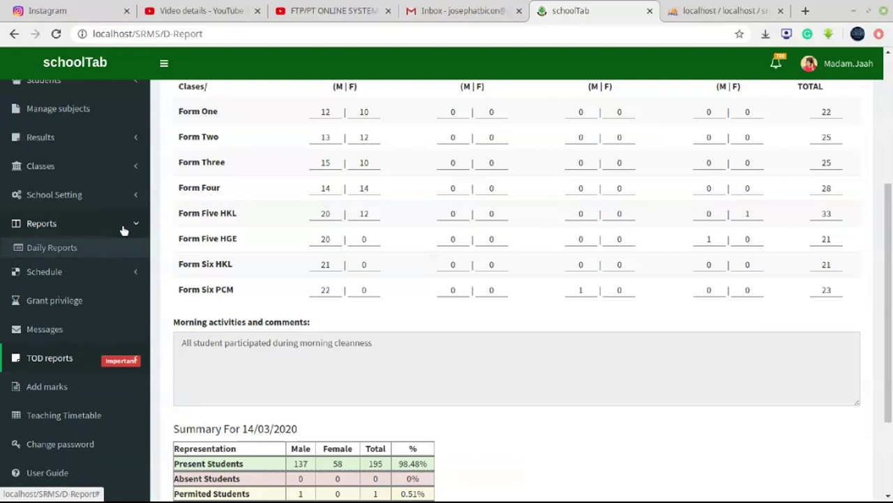
pyautogui.click(123, 229)
pyautogui.click(122, 231)
pyautogui.click(123, 231)
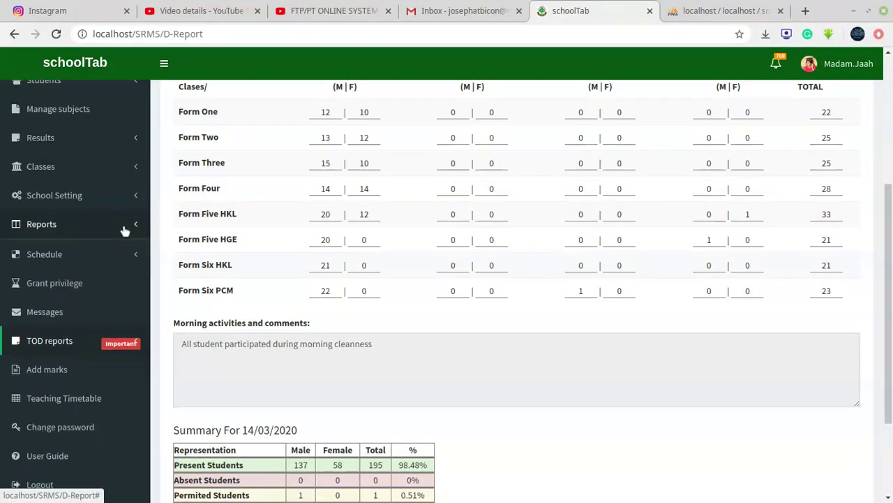
pyautogui.click(120, 228)
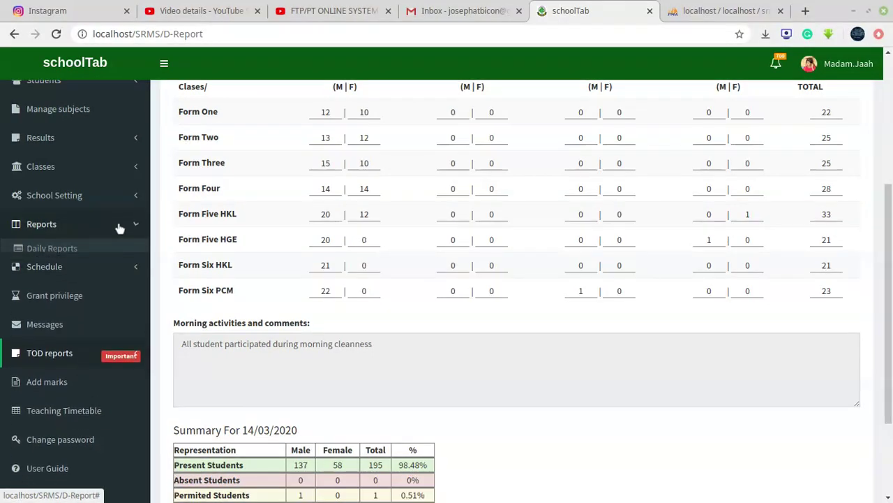
pyautogui.click(123, 250)
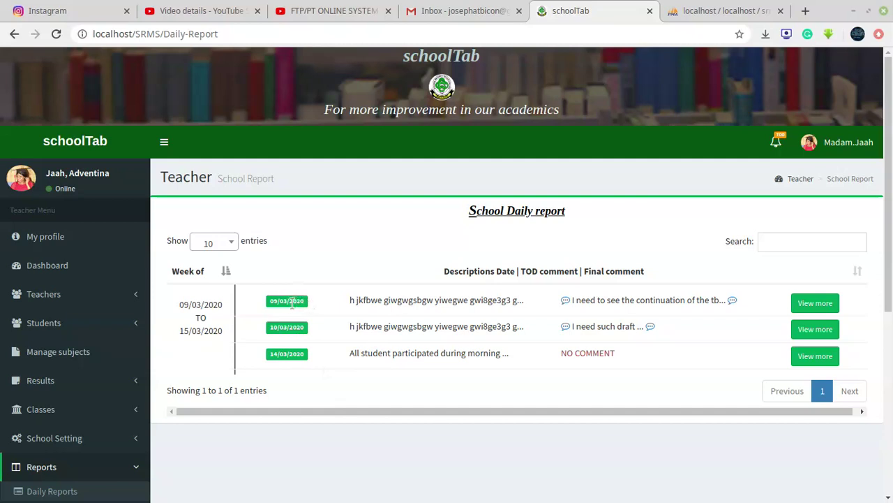
# Open the full 14/03/2020 school report and inspect its date range and teachers on duty
pyautogui.click(816, 357)
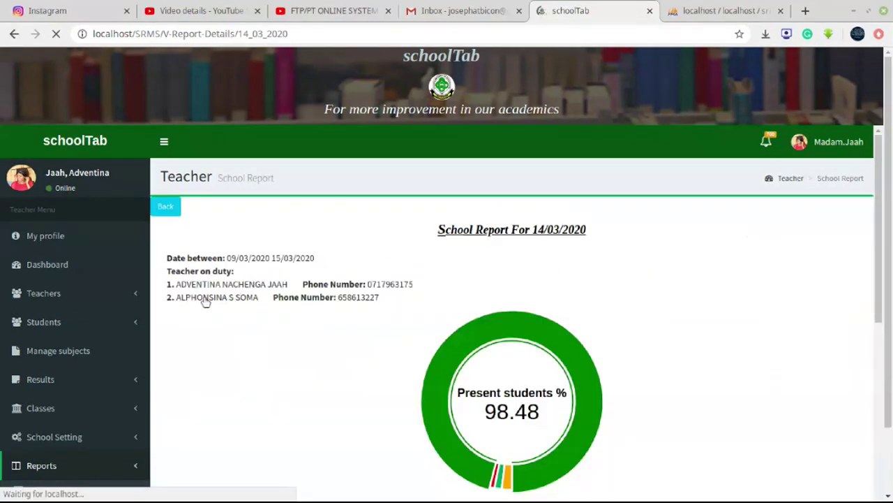
pyautogui.scroll(-1, 297, 239)
pyautogui.moveTo(321, 227); pyautogui.dragTo(226, 224)
pyautogui.doubleClick(222, 237)
pyautogui.click(356, 246)
pyautogui.click(353, 270)
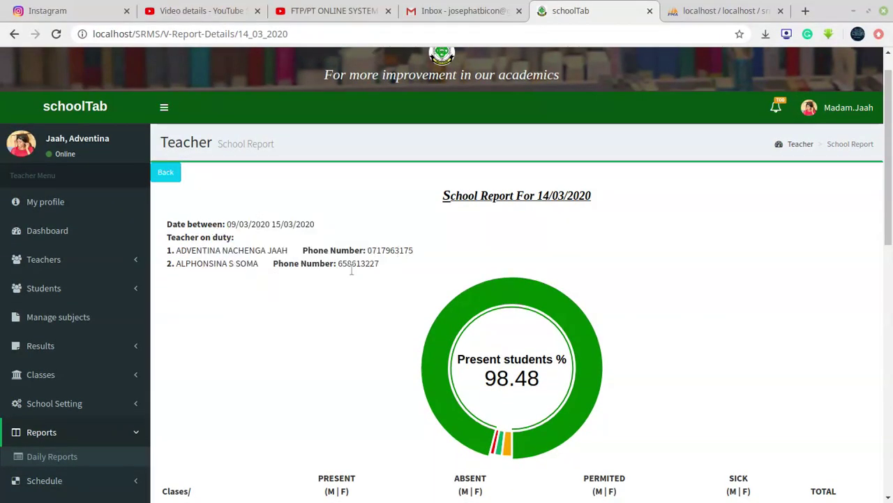
# Examine the 14/03/2020 school report's attendance chart, class table, summary and TOD comments
pyautogui.scroll(-3, 433, 300)
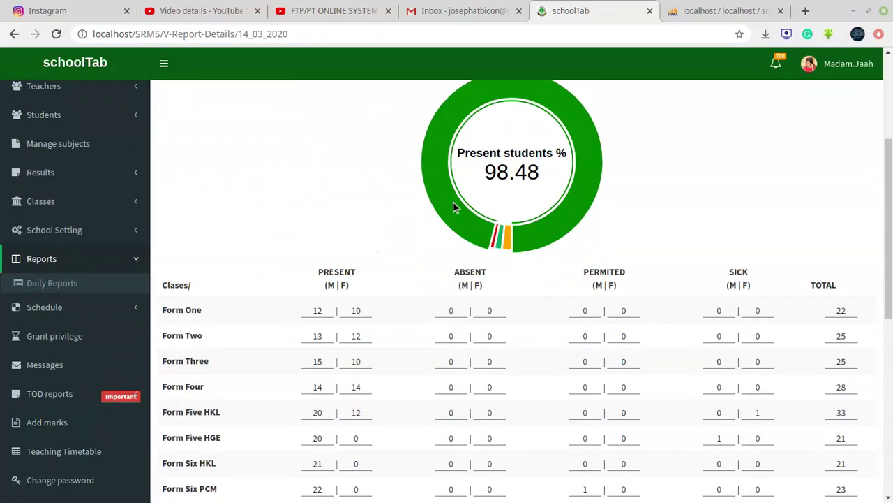
pyautogui.scroll(-2, 572, 213)
pyautogui.scroll(4, 572, 249)
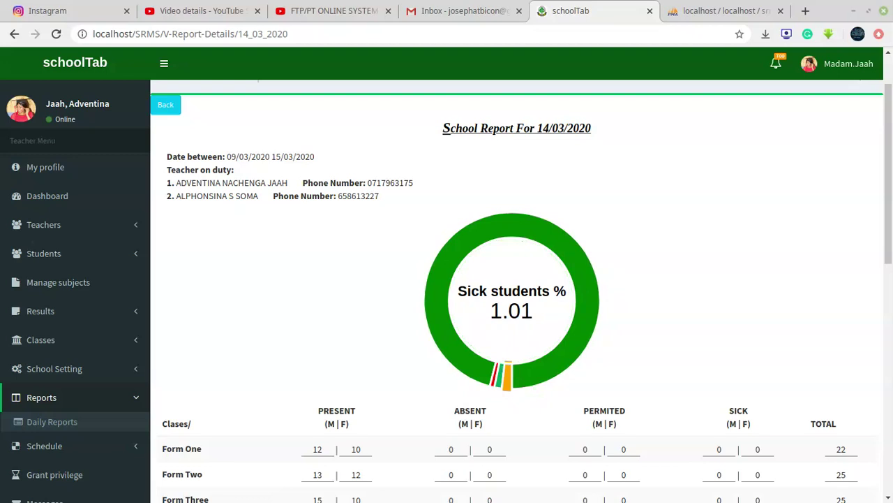
pyautogui.scroll(-4, 501, 355)
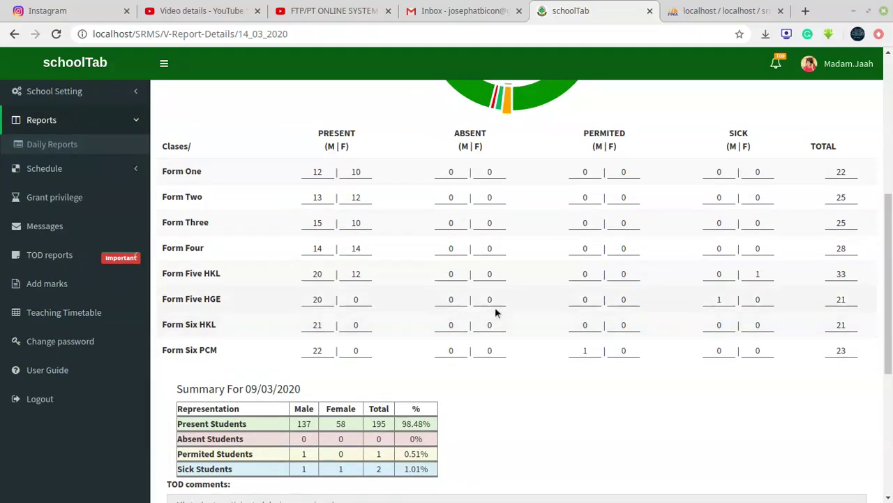
pyautogui.scroll(-4, 463, 263)
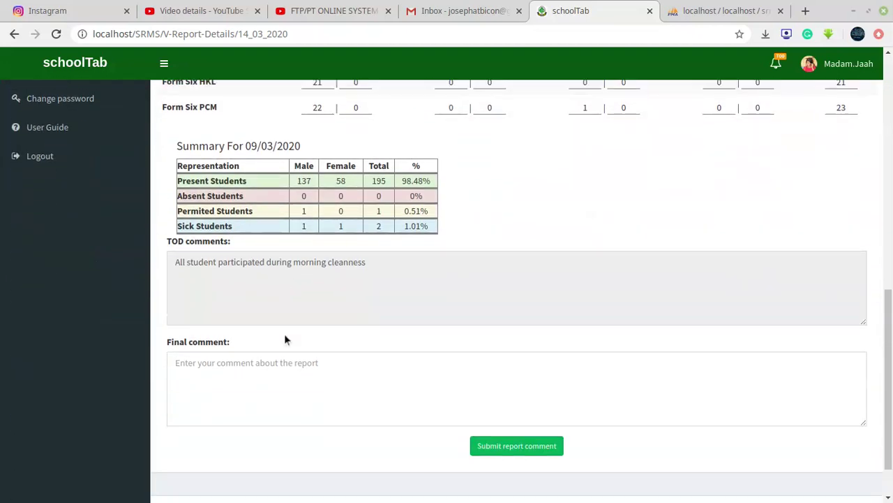
pyautogui.click(719, 10)
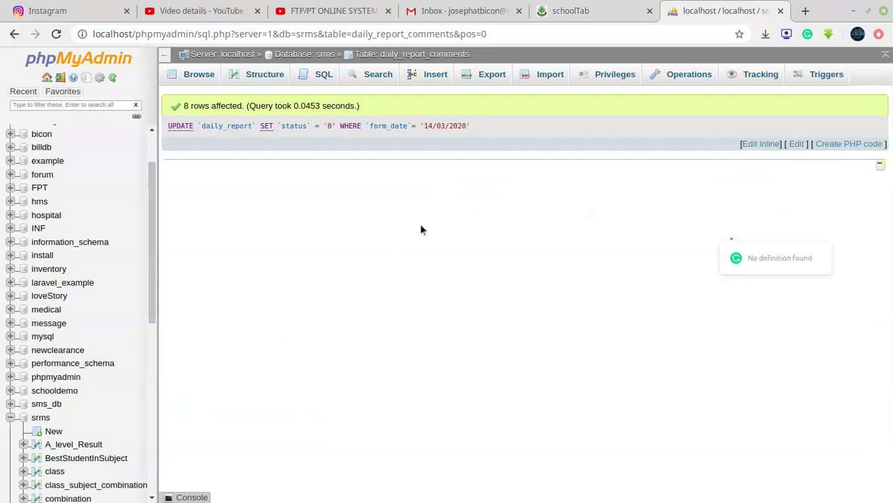
pyautogui.click(571, 10)
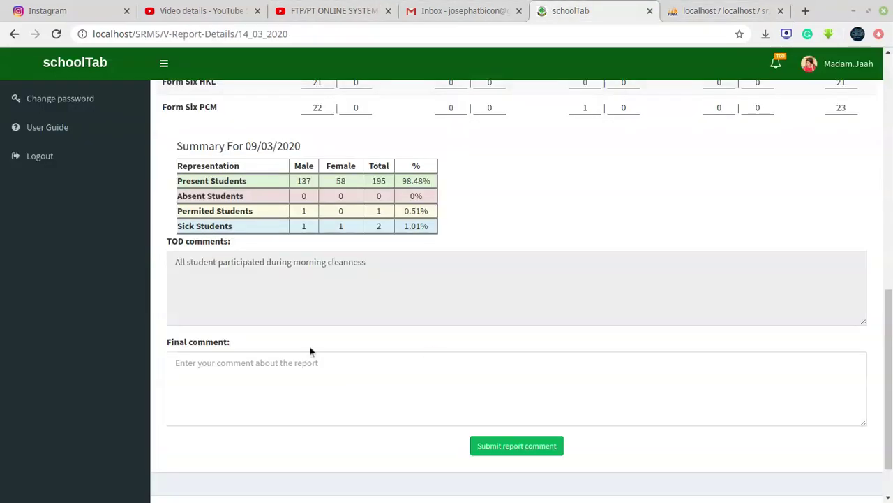
# Write the final comment "I need to see the permitted student" on the 14/03/2020 report and submit it
pyautogui.click(311, 375)
pyautogui.write('I need')
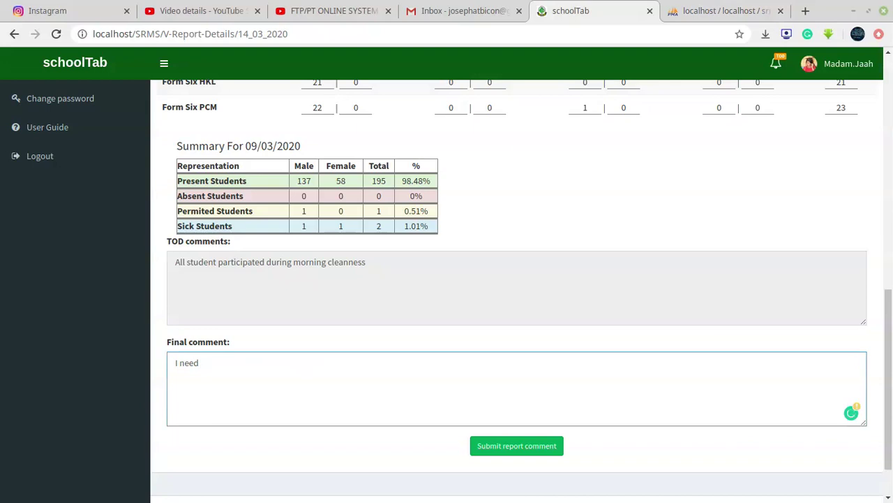
pyautogui.write(' to see the permited student')
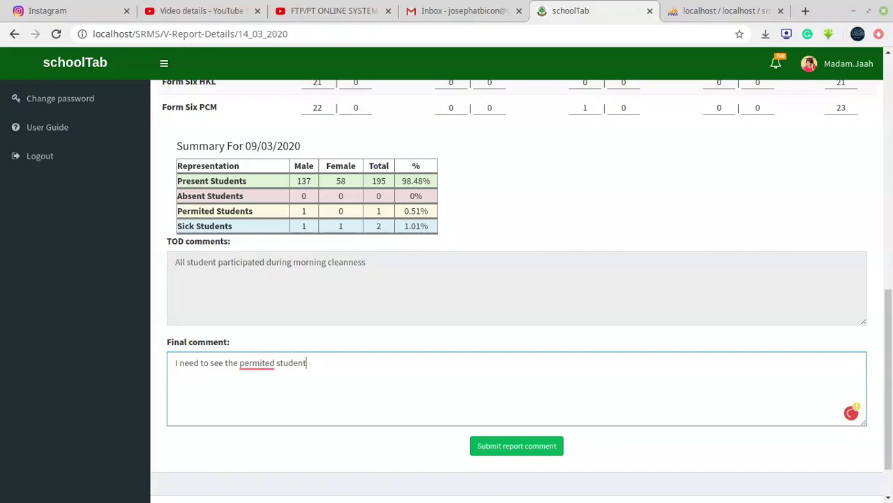
pyautogui.moveTo(267, 372)
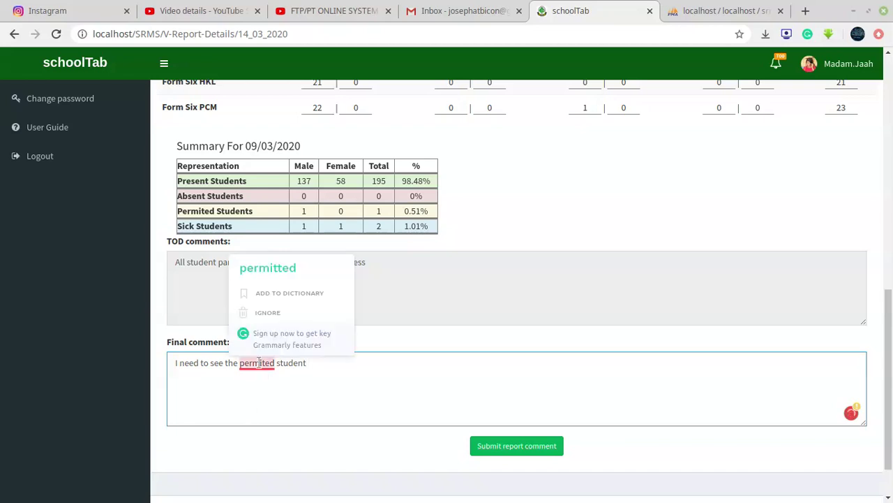
pyautogui.click(284, 262)
pyautogui.click(494, 446)
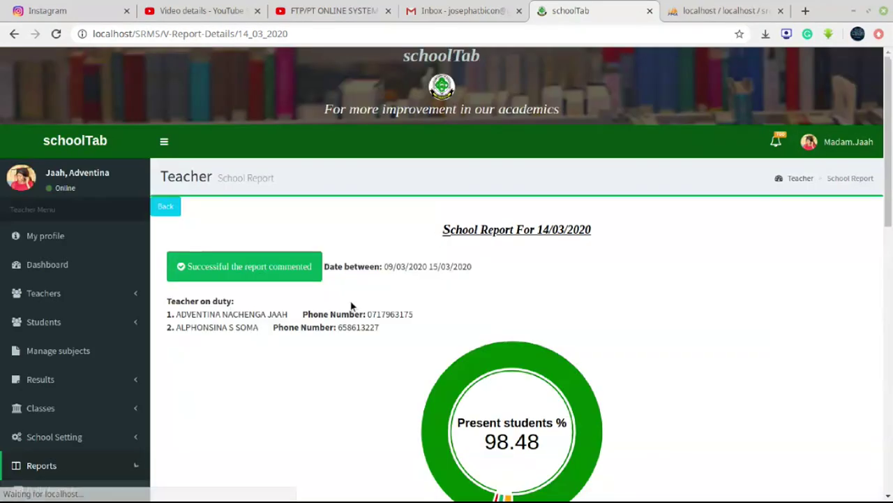
# Try to open the TOD daily report from the commented school report
pyautogui.scroll(-3, 351, 305)
pyautogui.scroll(-2, 209, 249)
pyautogui.scroll(4, 223, 209)
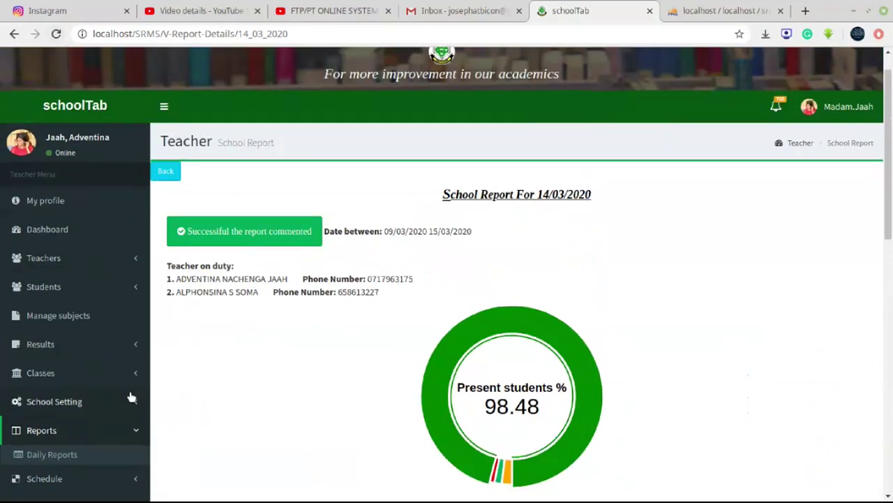
pyautogui.scroll(-3, 129, 393)
pyautogui.scroll(-2, 130, 427)
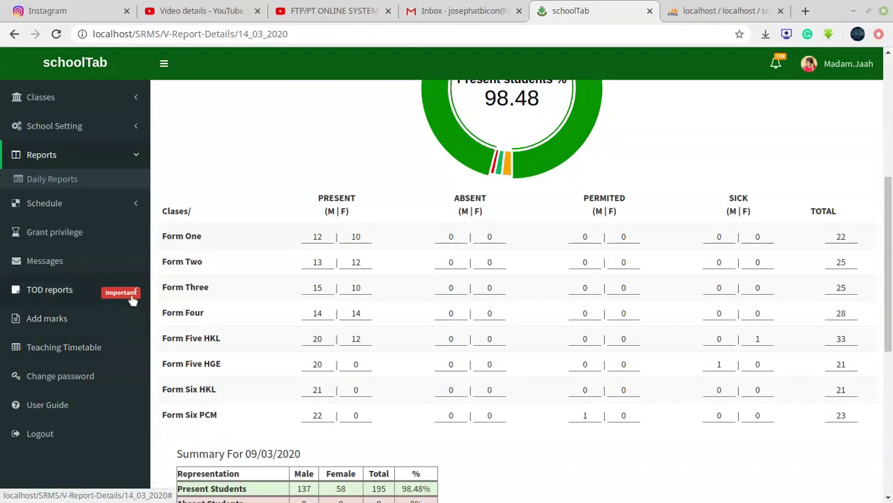
pyautogui.click(105, 289)
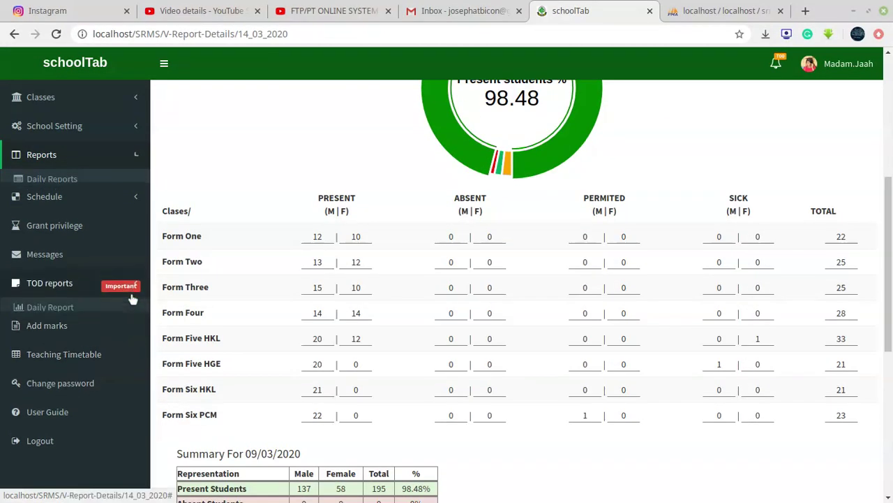
pyautogui.click(80, 280)
pyautogui.click(91, 297)
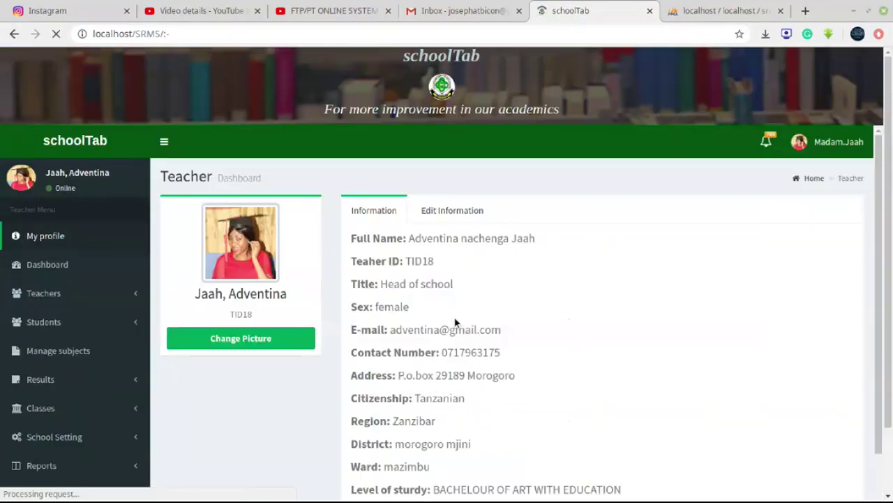
# Open the TOD daily school report from the profile page
pyautogui.scroll(-1, 95, 335)
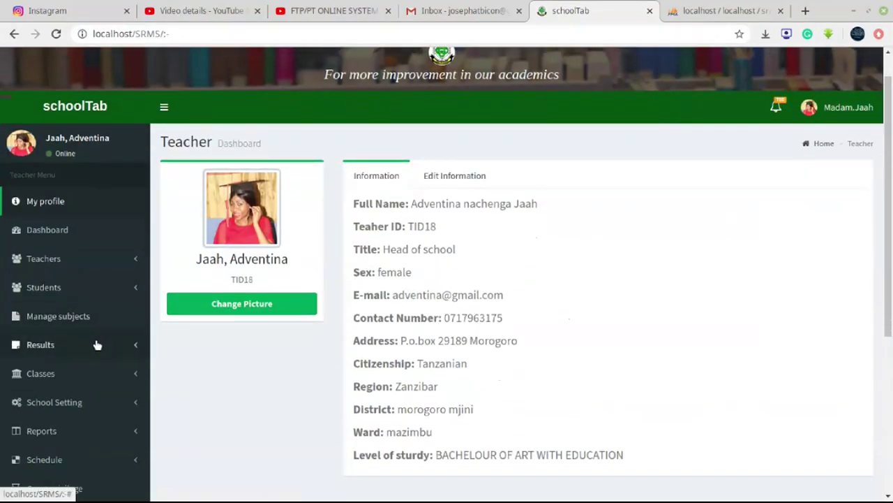
pyautogui.scroll(-2, 93, 362)
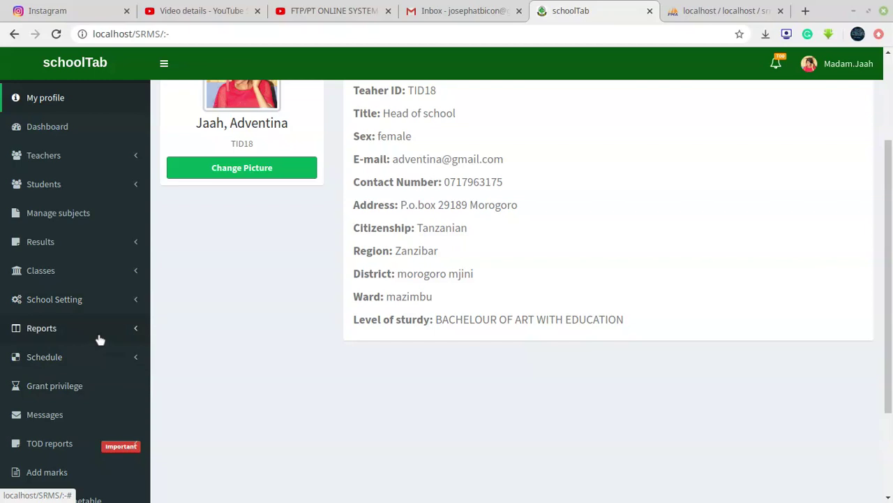
pyautogui.click(97, 334)
pyautogui.click(95, 328)
pyautogui.scroll(-2, 122, 335)
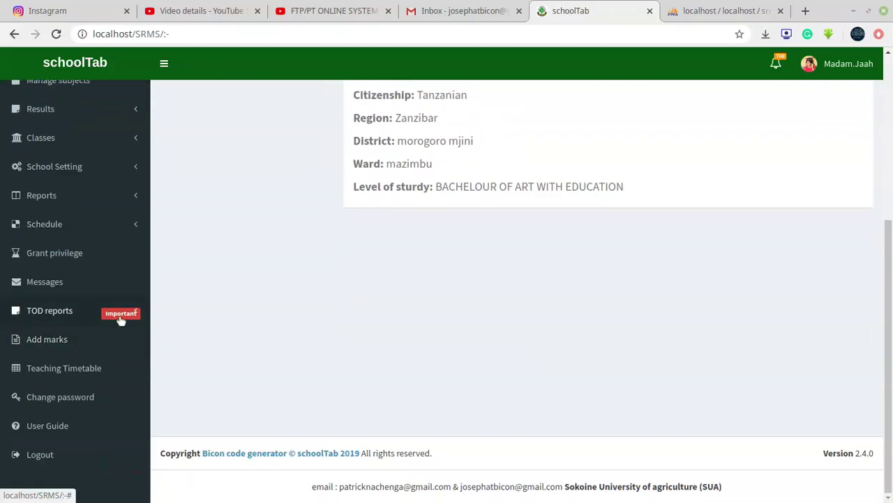
pyautogui.click(120, 313)
pyautogui.click(57, 317)
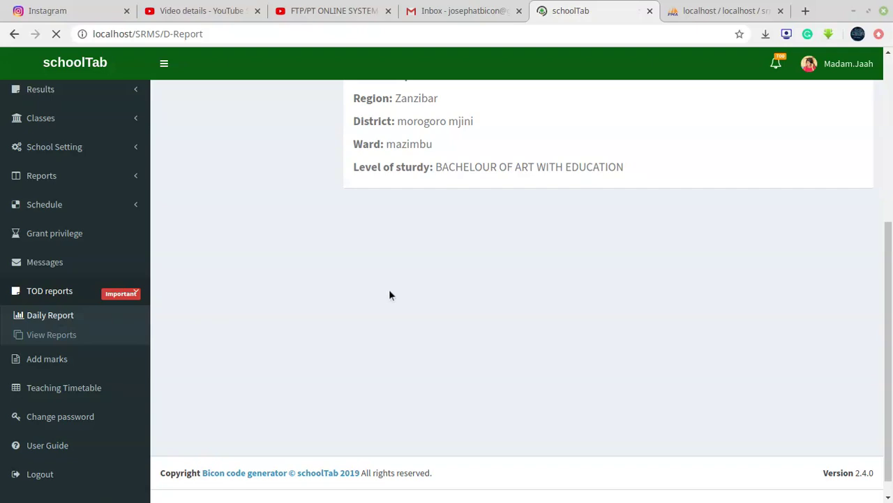
# Review the March 14, 2020 daily report, including its class attendance, morning comments, final comment and summary
pyautogui.scroll(-3, 460, 305)
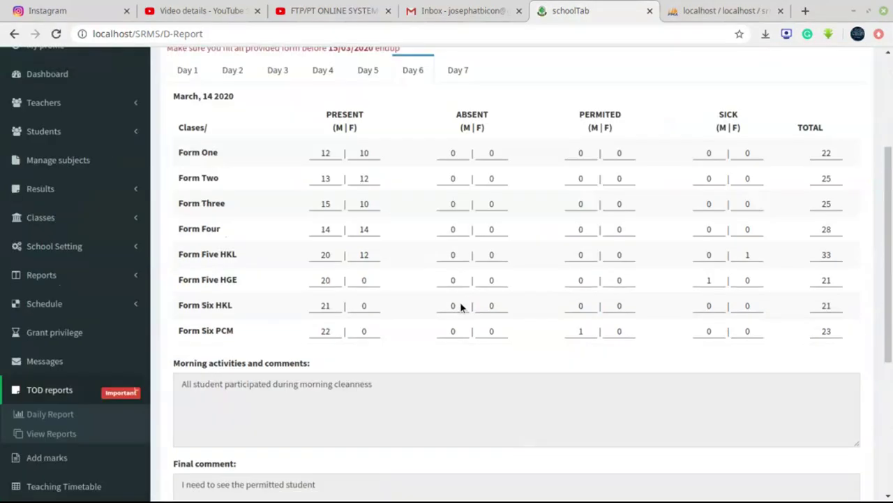
pyautogui.scroll(-4, 460, 305)
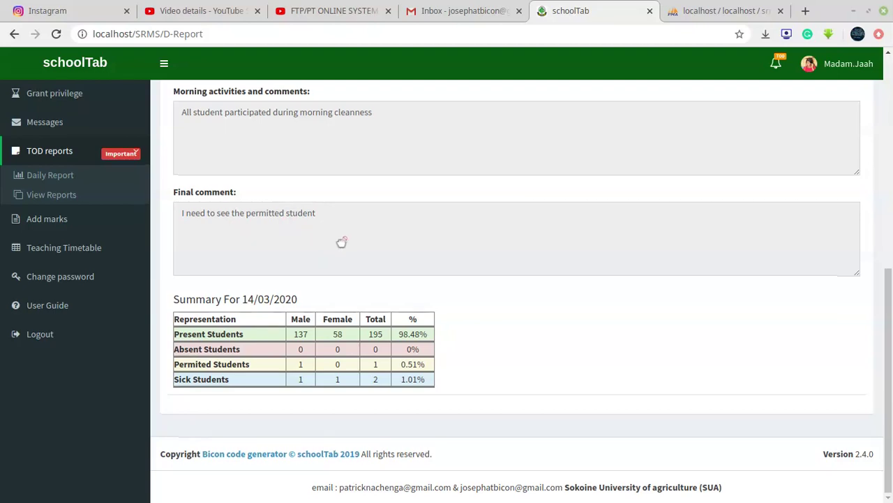
pyautogui.scroll(2, 341, 242)
pyautogui.scroll(-2, 342, 243)
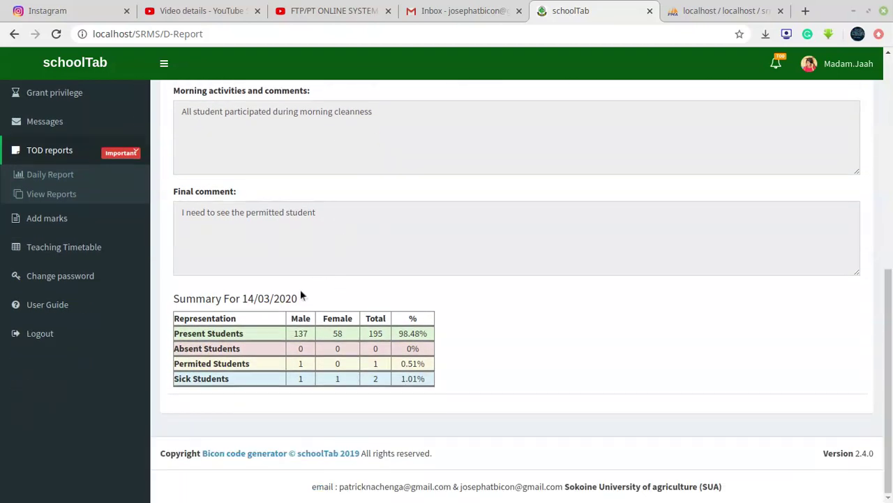
pyautogui.scroll(8, 342, 244)
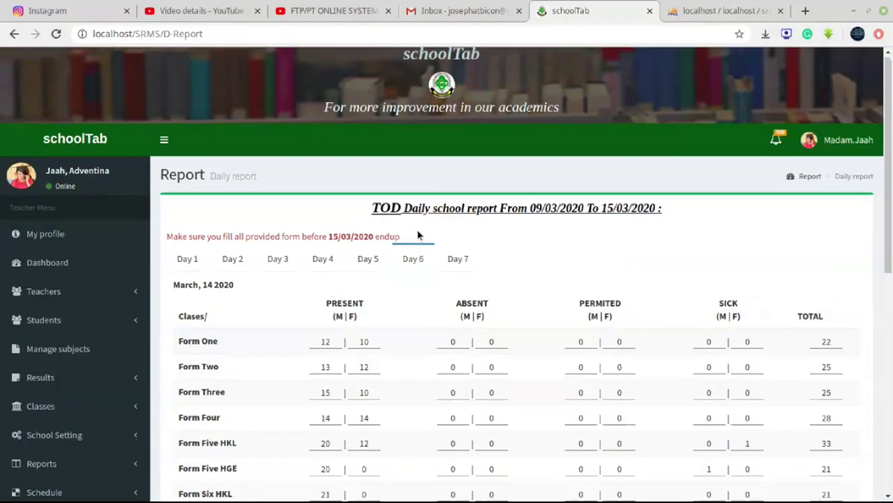
# Open the TOD timetable and copy the second teacher's name for the week 09/03/2020 to 15/03/2020
pyautogui.scroll(-4, 415, 233)
pyautogui.scroll(-1, 368, 233)
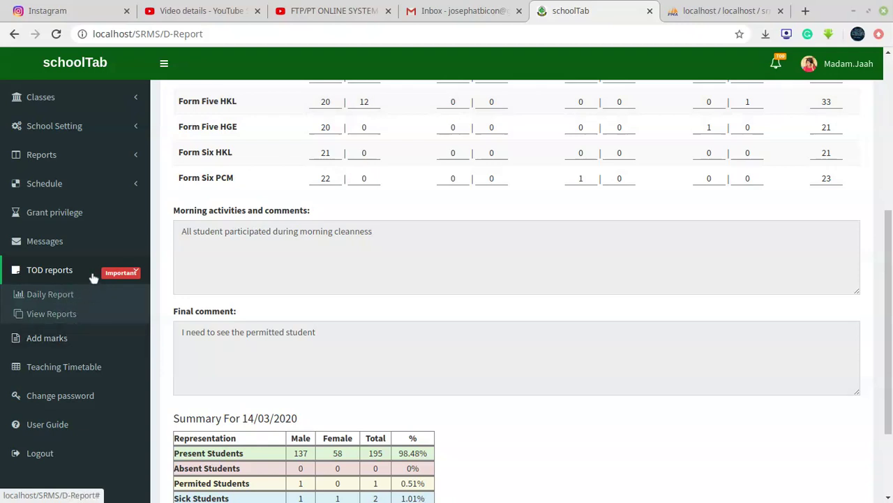
pyautogui.click(104, 184)
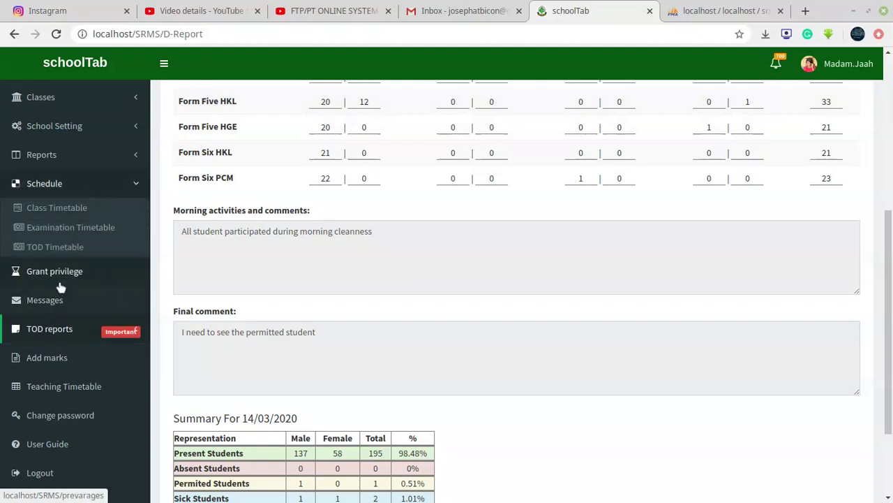
pyautogui.click(74, 250)
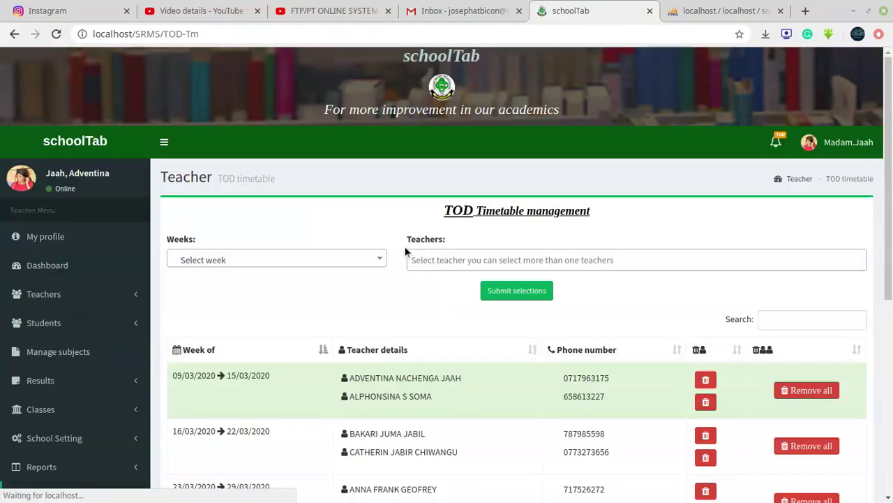
pyautogui.scroll(-3, 332, 321)
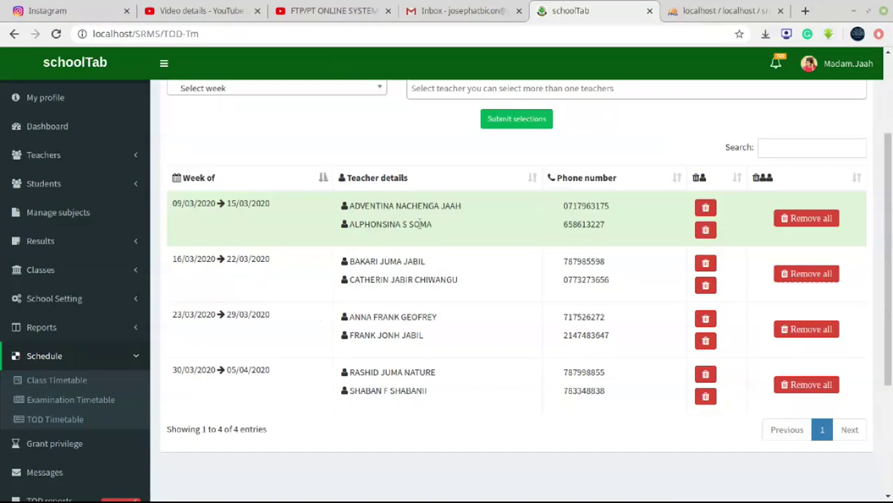
pyautogui.moveTo(433, 224); pyautogui.dragTo(351, 224)
pyautogui.hotkey('ctrl', 'c')
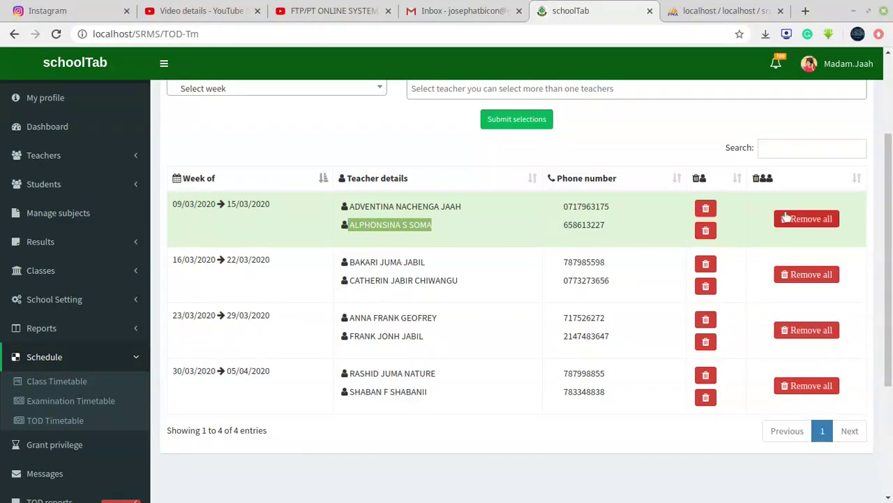
# Open the table of all school workers and search for the copied teacher name
pyautogui.scroll(3, 797, 193)
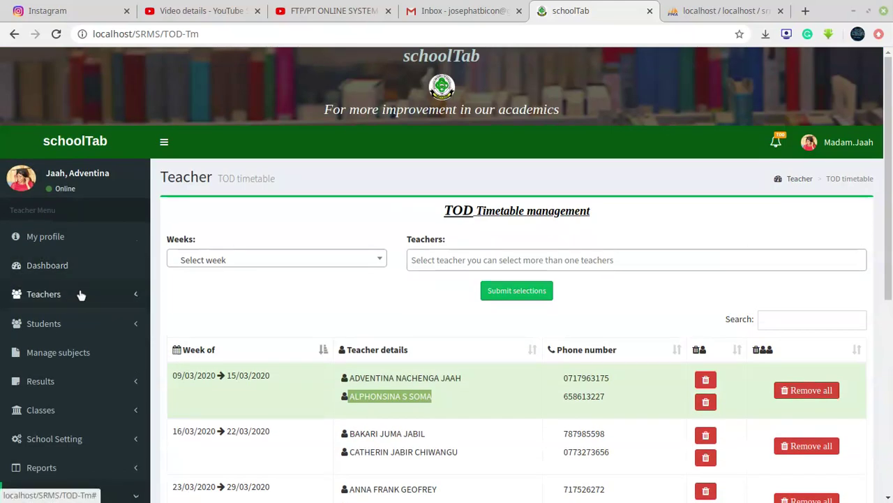
pyautogui.click(72, 299)
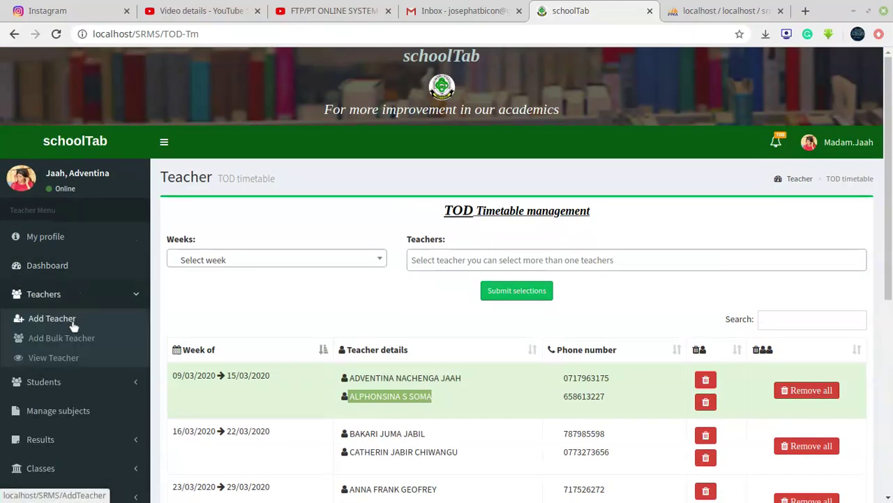
pyautogui.click(66, 356)
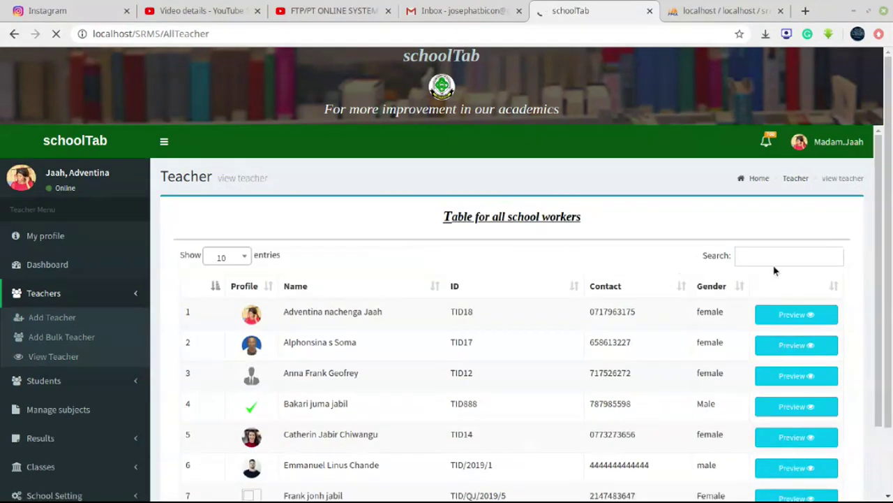
pyautogui.click(774, 258)
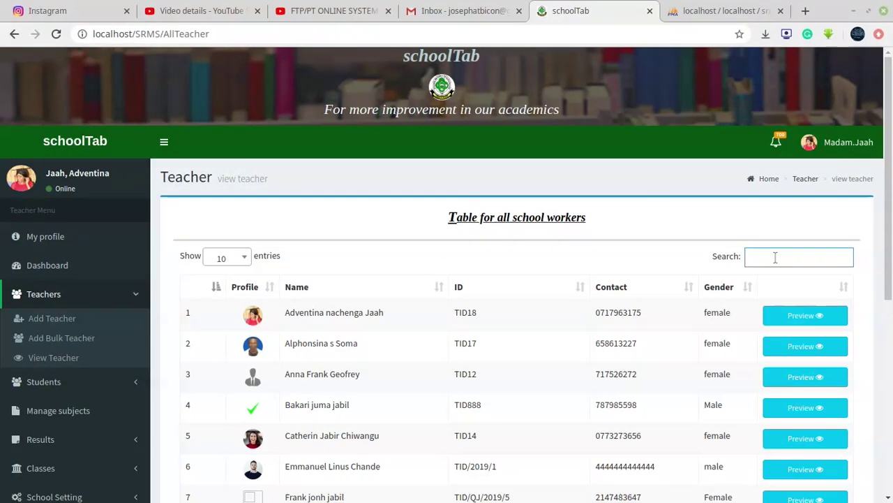
pyautogui.hotkey('ctrl', 'v')
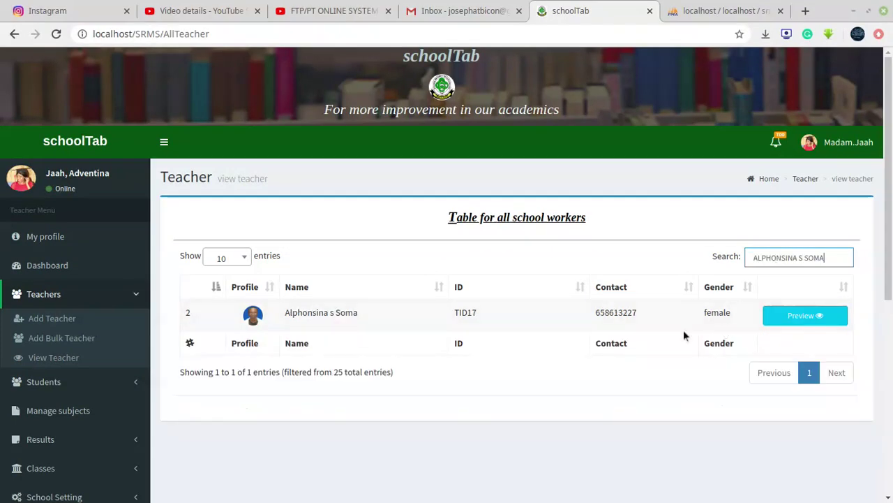
# Sign out of the current teacher account and confirm
pyautogui.click(829, 149)
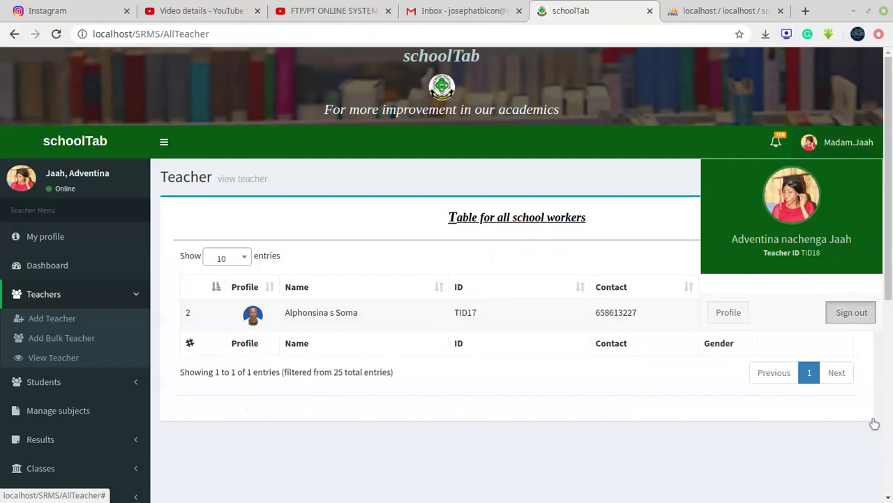
pyautogui.click(854, 311)
pyautogui.click(625, 160)
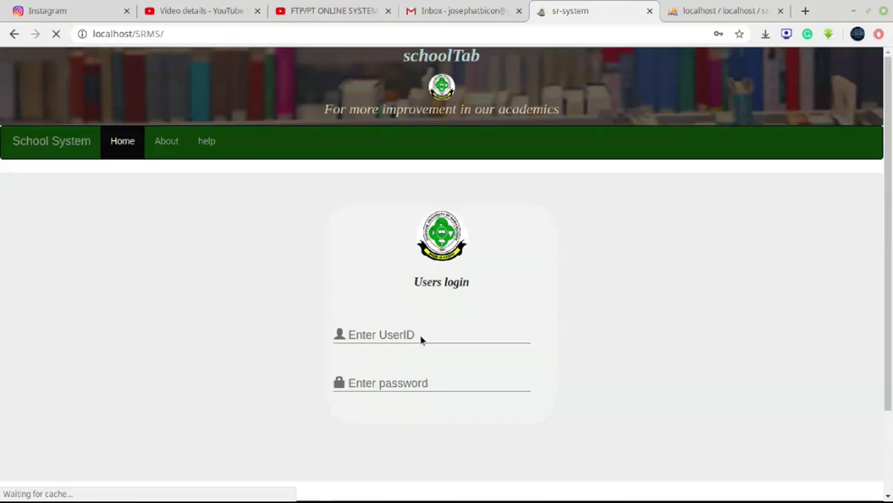
# Log in as the second teacher on duty, filling in that teacher's saved user ID and account password
pyautogui.click(423, 328)
pyautogui.press('Down')
pyautogui.press('Return')
pyautogui.write('d')
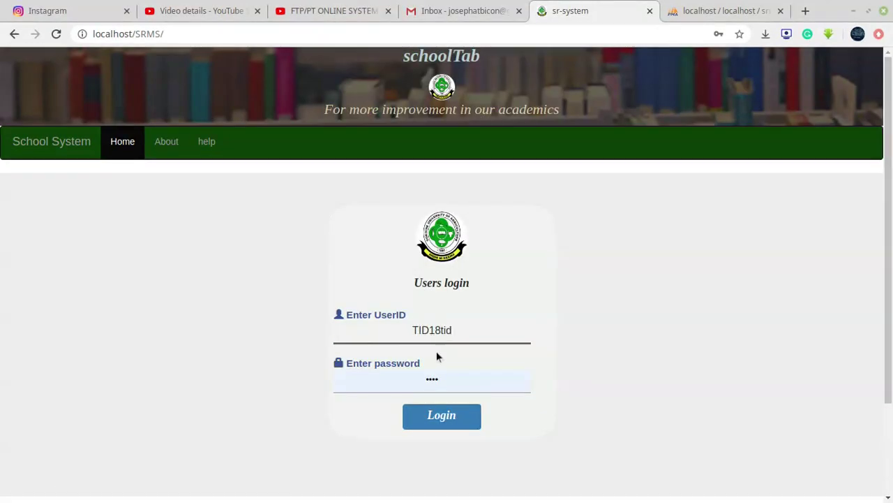
pyautogui.press('BackSpace')
pyautogui.press('BackSpace')
pyautogui.press('BackSpace')
pyautogui.press('BackSpace')
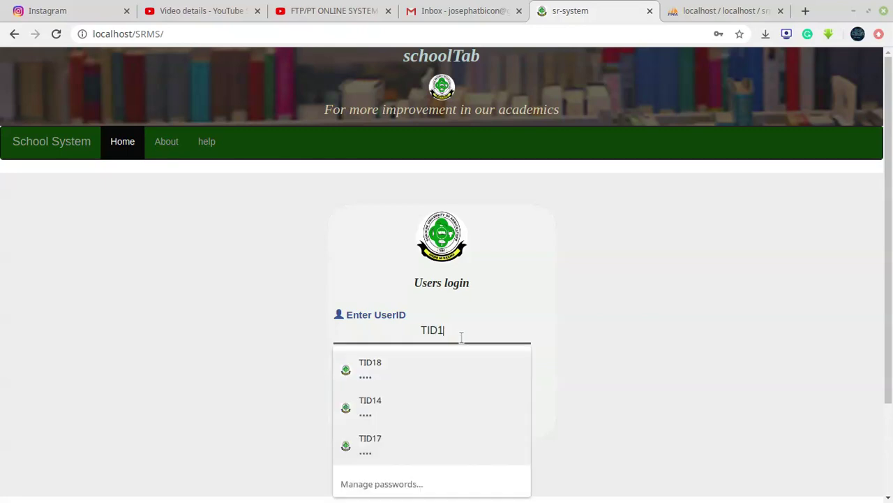
pyautogui.click(420, 422)
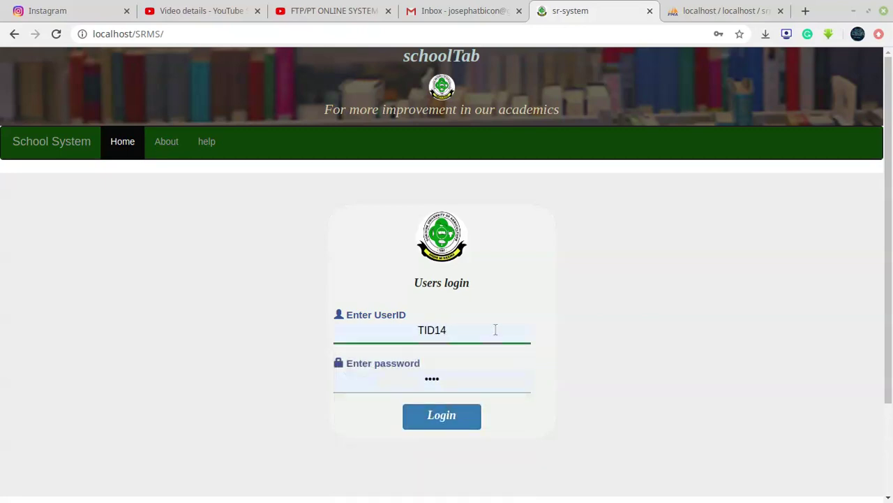
pyautogui.press('BackSpace')
pyautogui.click(421, 443)
pyautogui.click(457, 424)
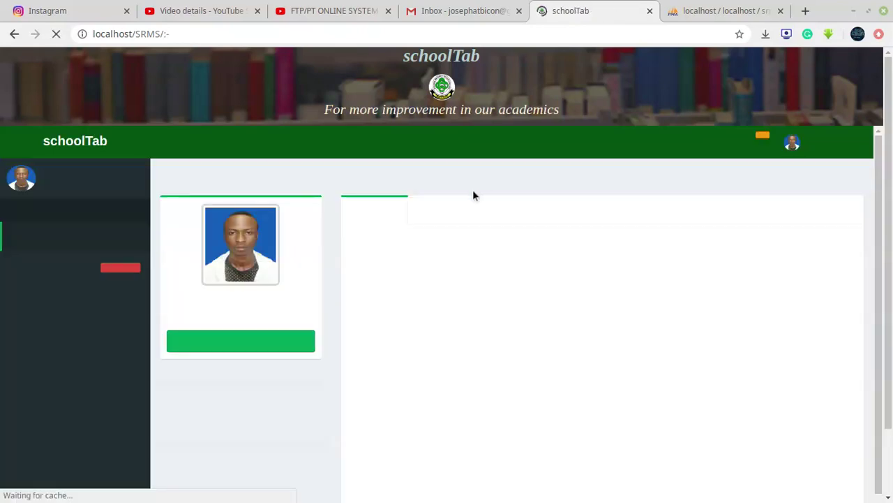
# Expand the TOD report options and check the duty notification for this teacher's account
pyautogui.scroll(-2, 325, 233)
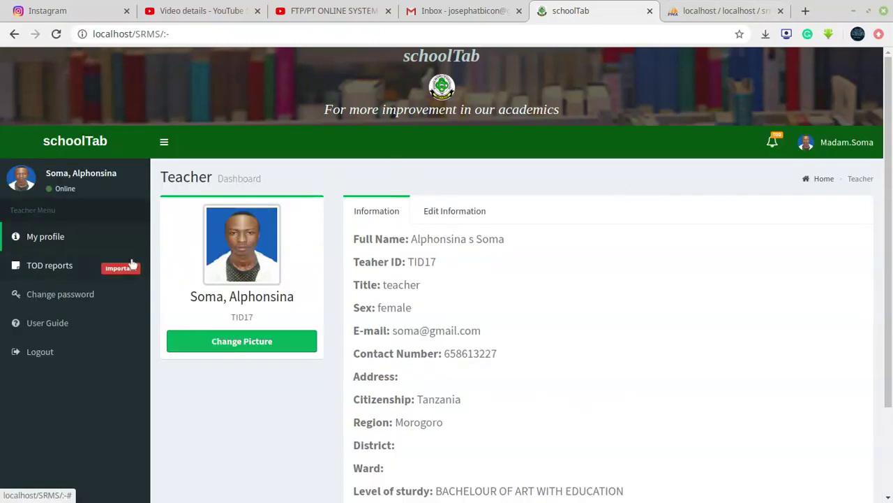
pyautogui.click(130, 268)
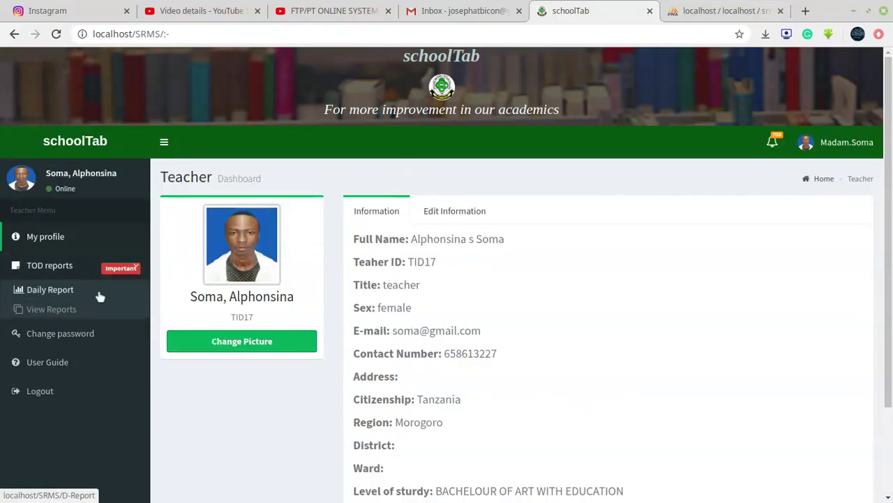
pyautogui.click(774, 141)
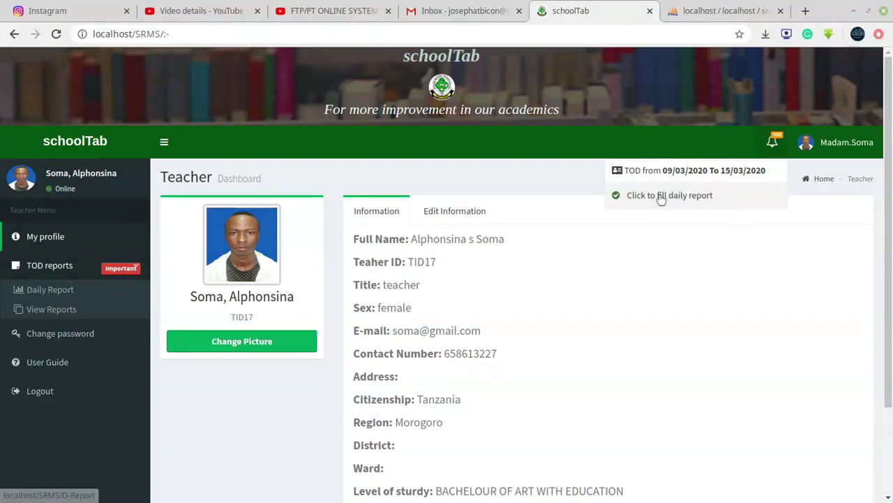
# Open the TOD daily report and review the March 14, 2020 attendance, comments and summary
pyautogui.click(60, 292)
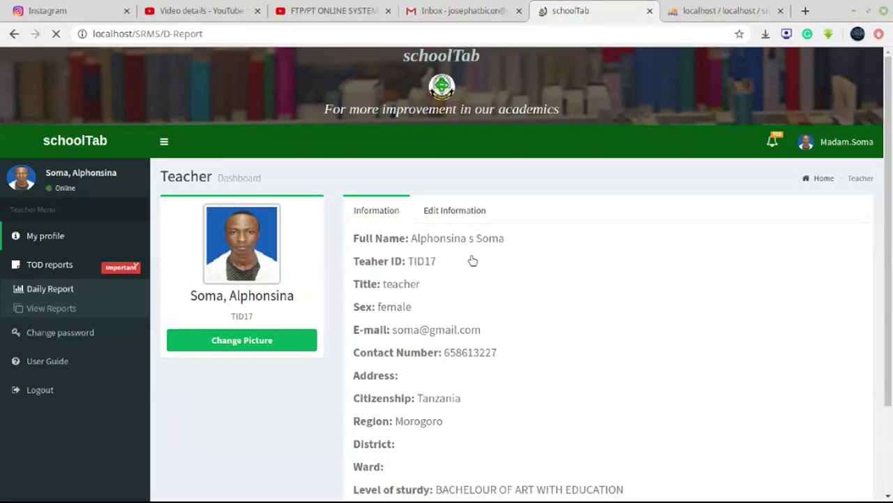
pyautogui.scroll(-2, 470, 317)
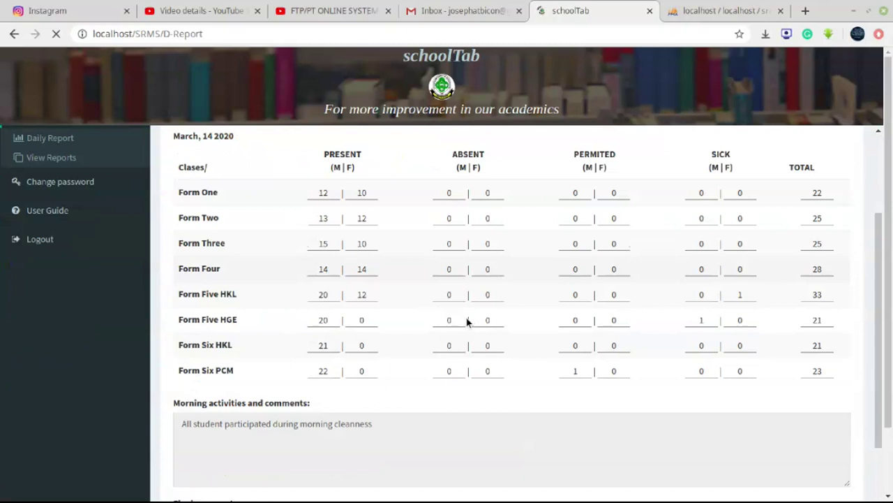
pyautogui.scroll(-3, 468, 321)
pyautogui.scroll(-6, 490, 331)
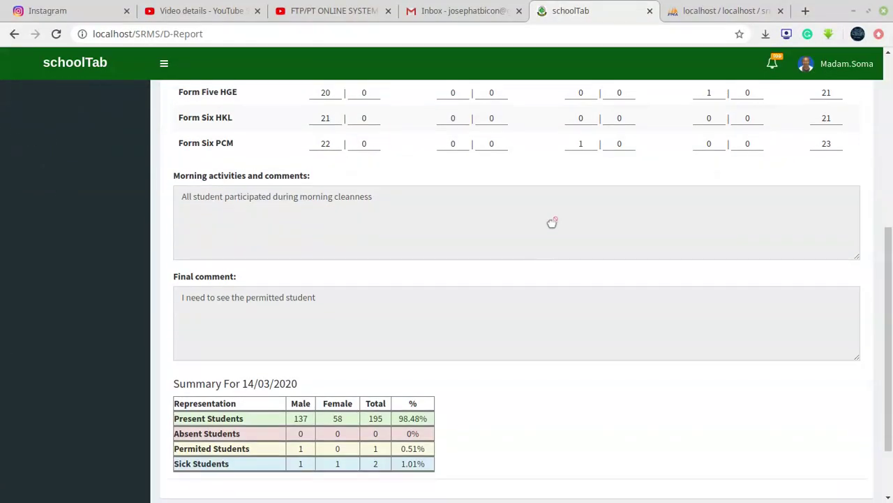
pyautogui.scroll(5, 552, 222)
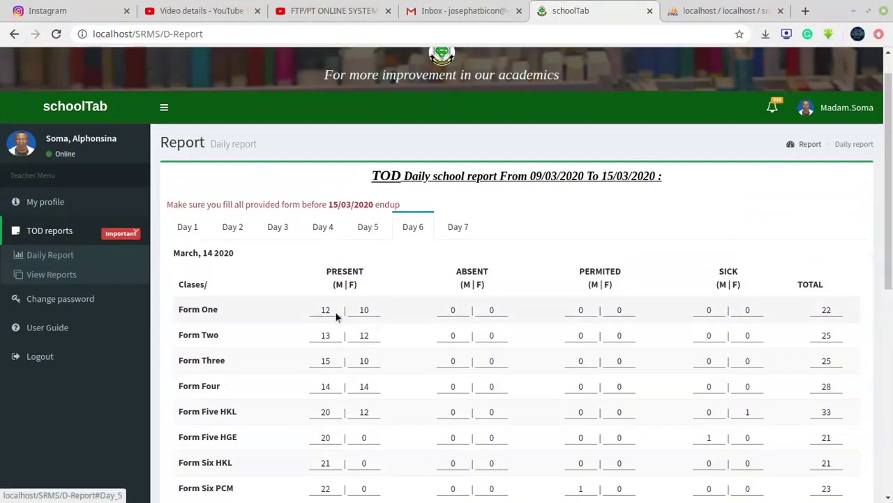
pyautogui.scroll(-3, 303, 375)
pyautogui.scroll(1, 262, 159)
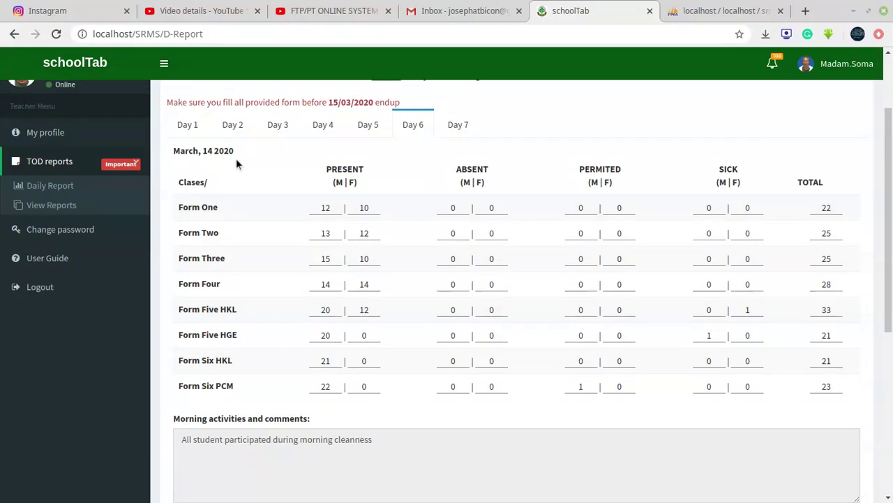
# Look through the Day 5, Day 4 and Day 3 reports, examining the Day 3 attendance grid and comment field
pyautogui.click(366, 124)
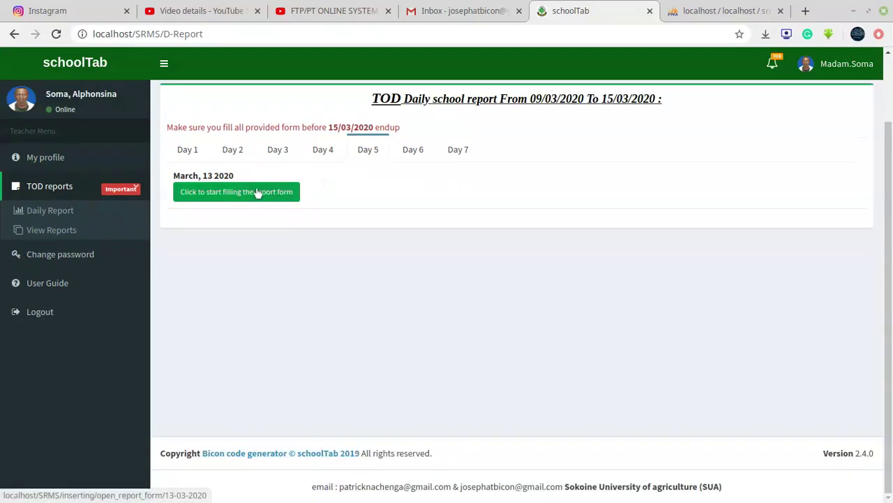
pyautogui.click(323, 150)
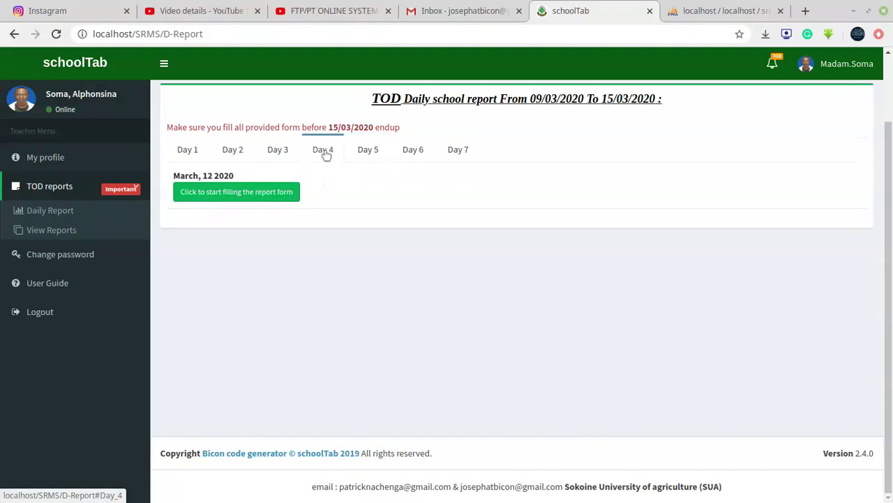
pyautogui.click(280, 149)
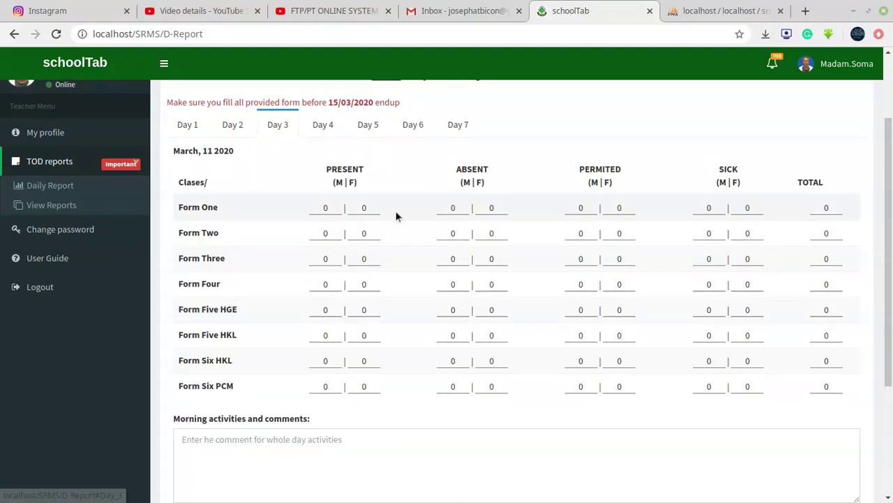
pyautogui.scroll(-2, 377, 237)
pyautogui.click(333, 265)
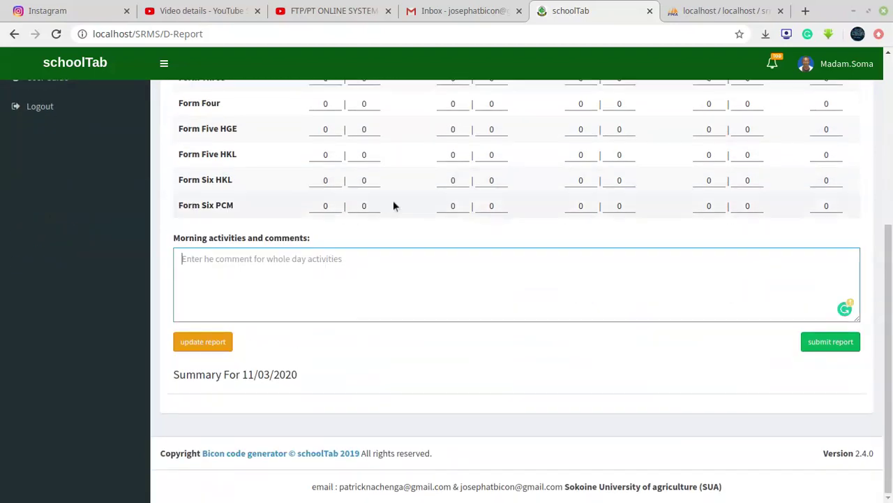
pyautogui.scroll(4, 410, 180)
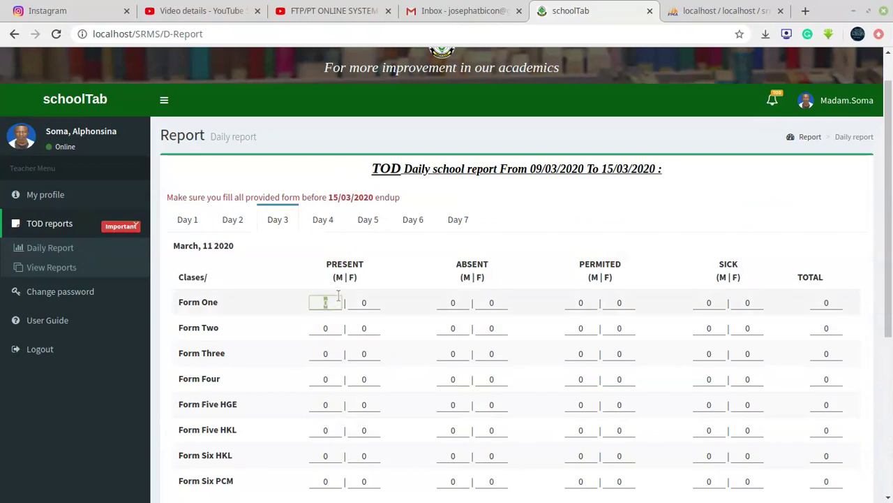
pyautogui.scroll(-4, 453, 288)
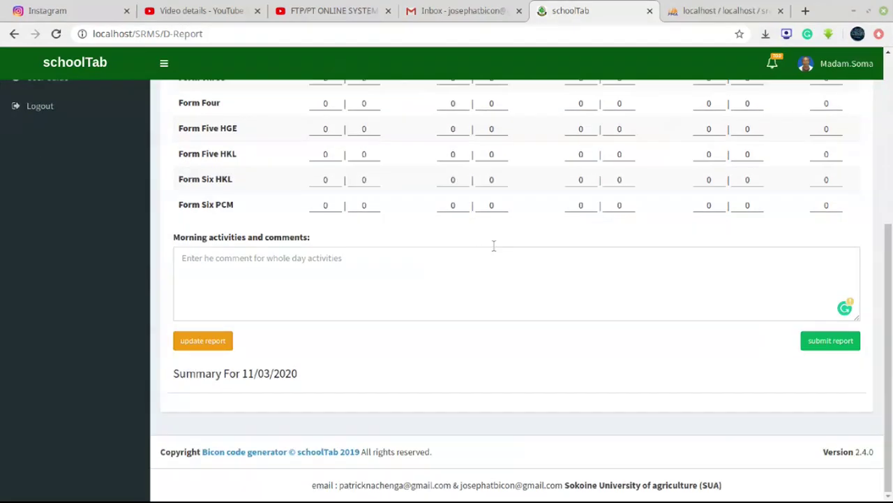
pyautogui.scroll(5, 492, 245)
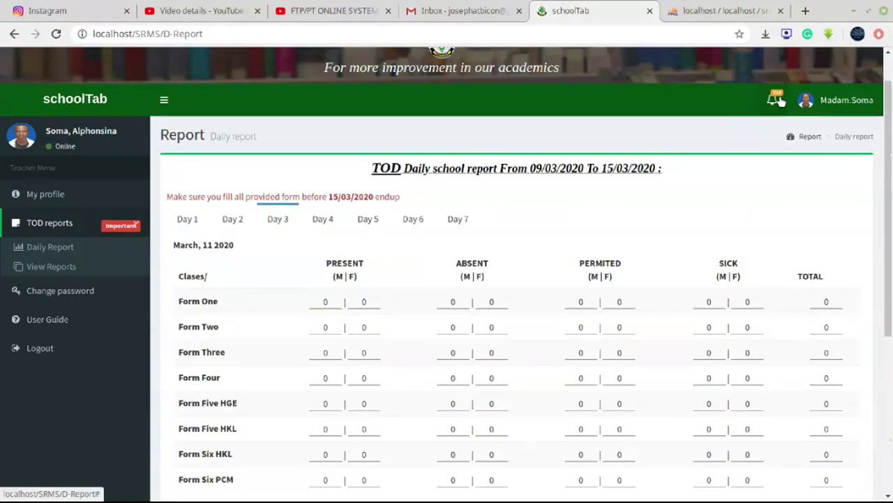
# Sign out of the second teacher's account and confirm ending the session
pyautogui.click(773, 104)
pyautogui.click(810, 99)
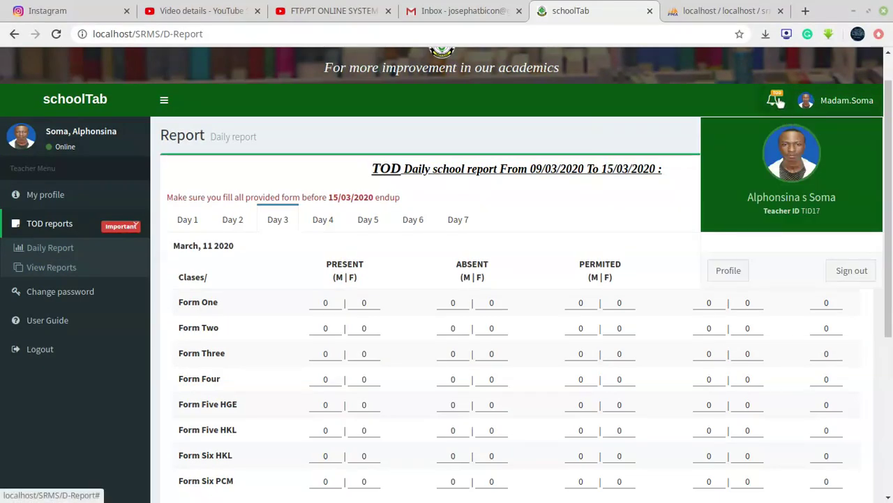
pyautogui.click(776, 101)
pyautogui.click(815, 103)
pyautogui.click(837, 278)
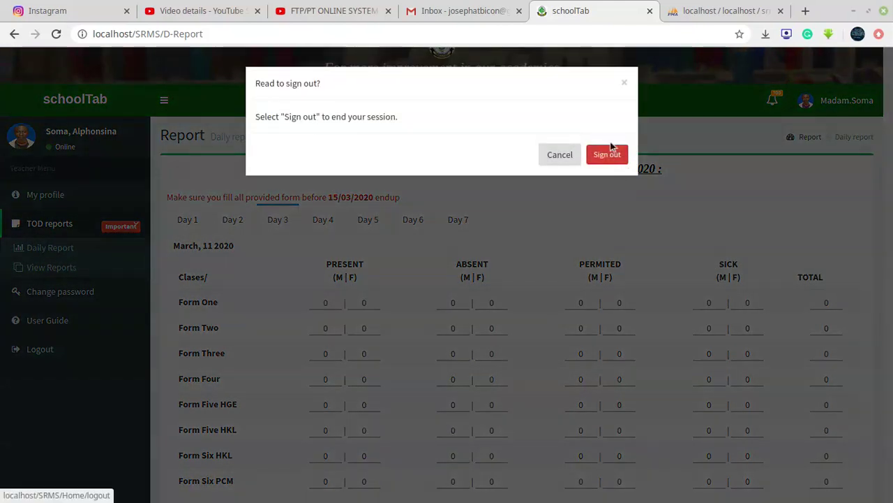
pyautogui.click(617, 160)
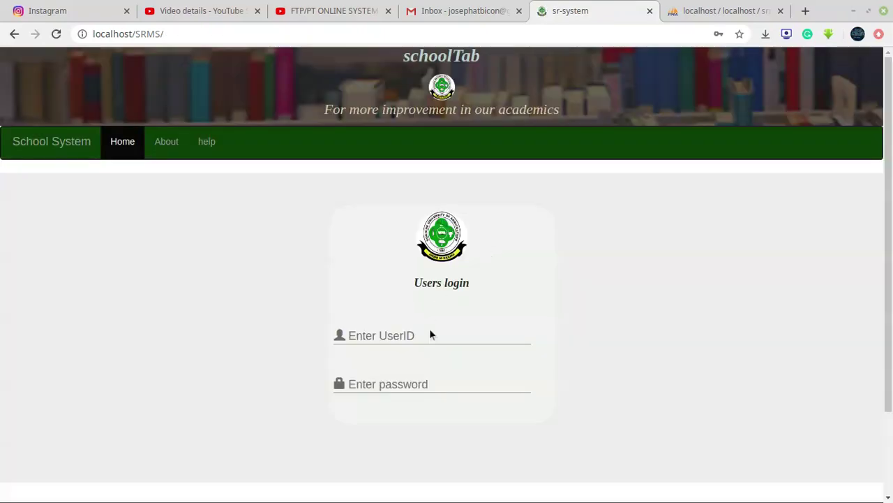
# Log in as the head of school with the saved user ID and account password
pyautogui.click(430, 334)
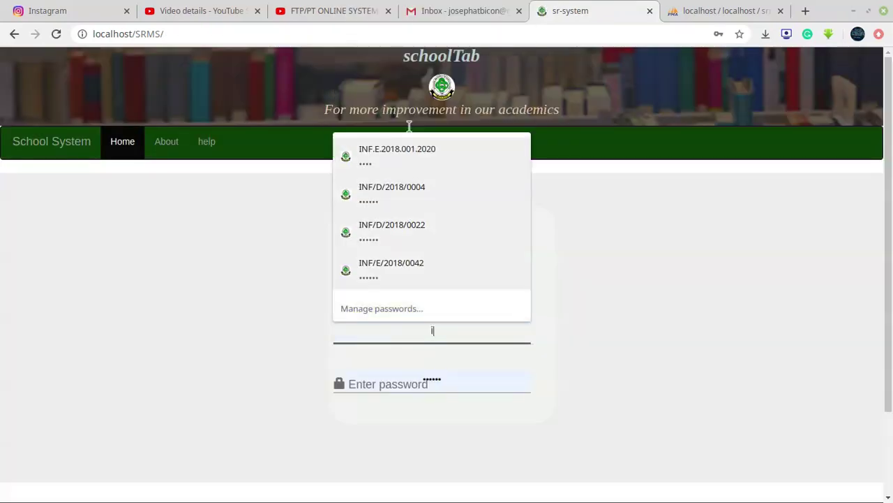
pyautogui.write('ti')
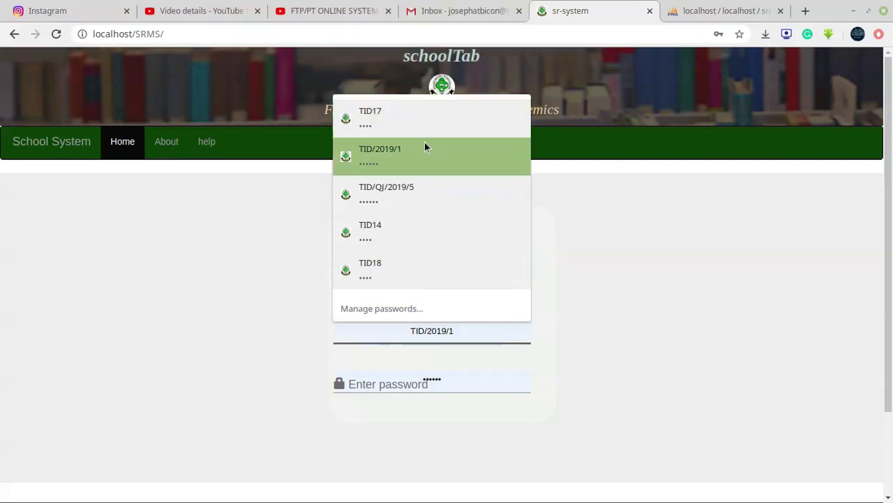
pyautogui.click(400, 261)
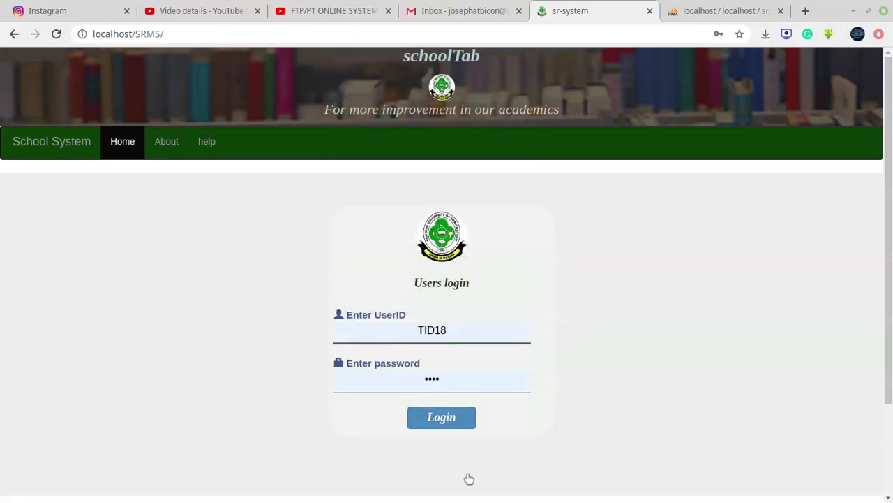
pyautogui.click(451, 418)
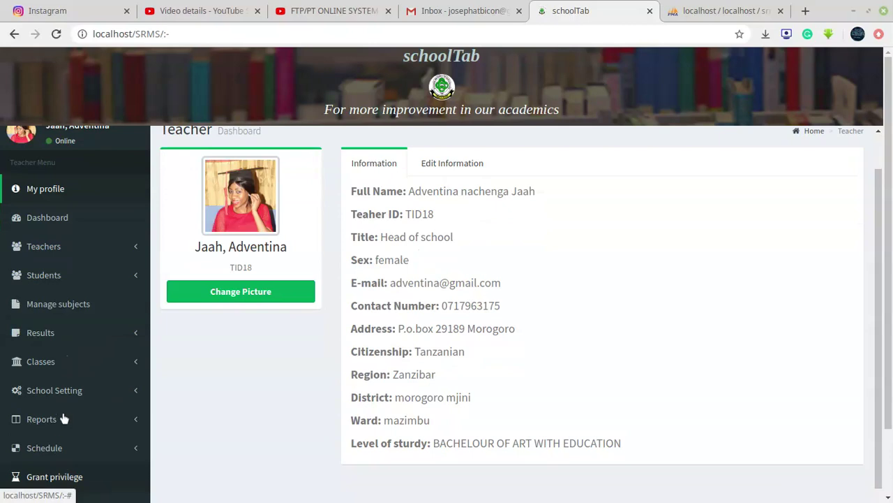
pyautogui.click(80, 432)
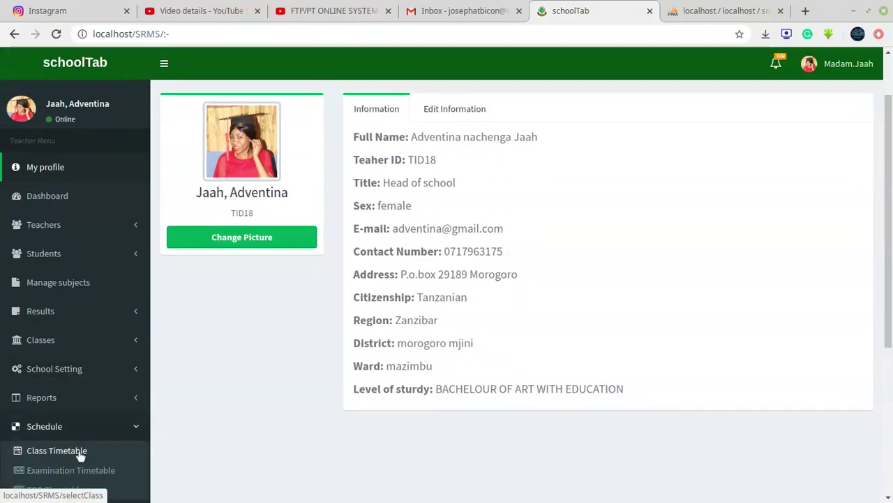
pyautogui.scroll(-1, 70, 482)
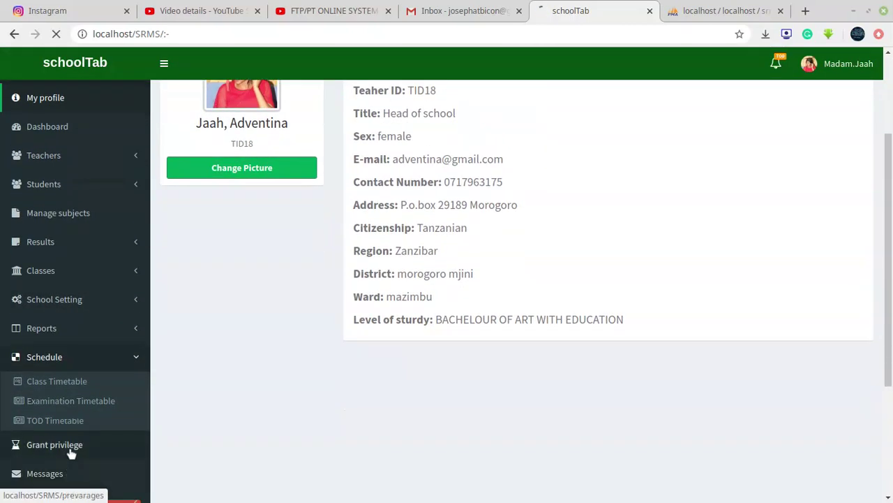
pyautogui.click(70, 447)
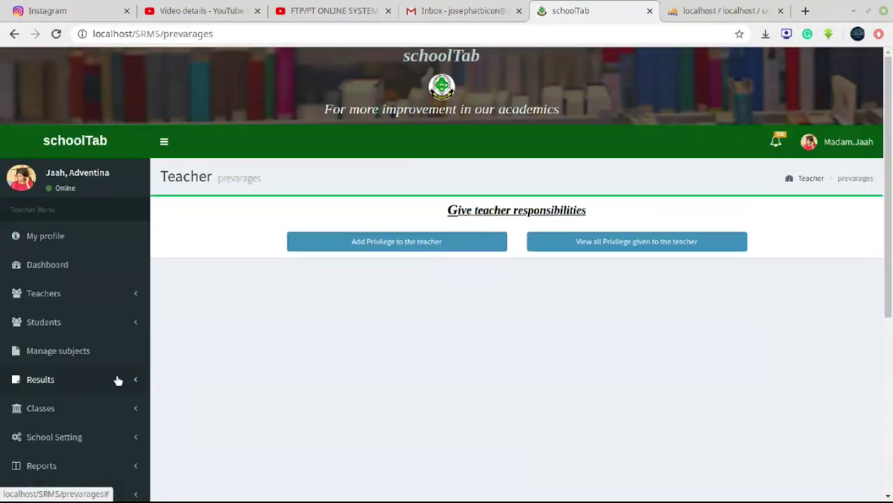
# Open the TOD timetable management page and view the weekly teacher assignments
pyautogui.scroll(-2, 118, 380)
pyautogui.click(93, 348)
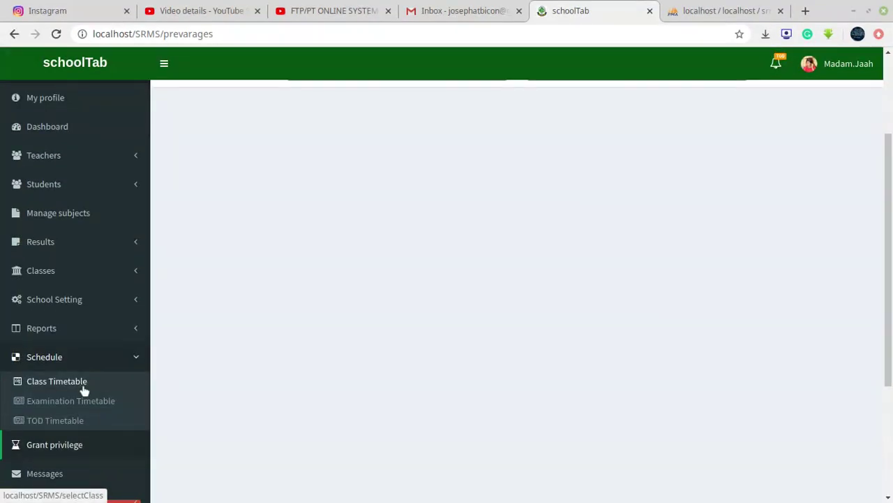
pyautogui.click(67, 422)
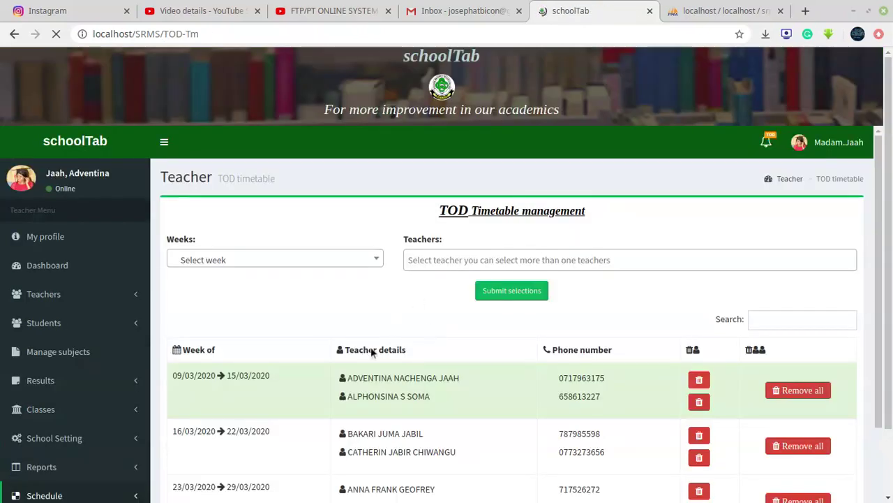
pyautogui.scroll(-2, 270, 383)
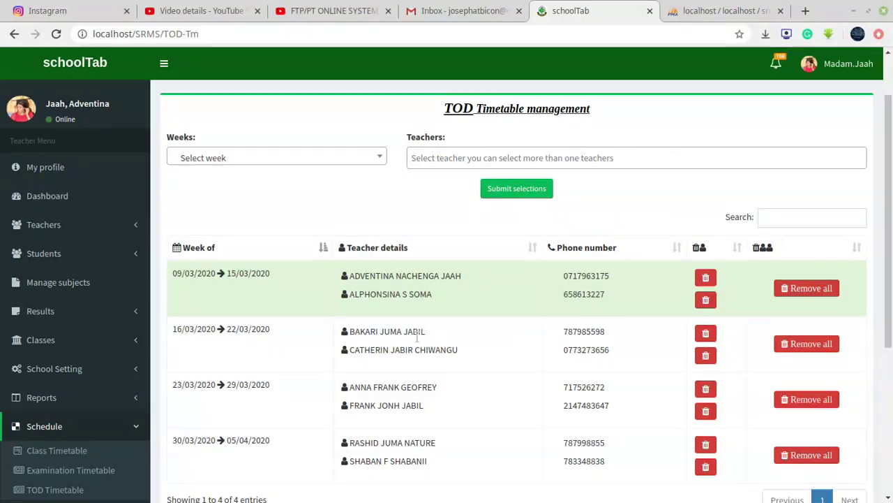
# Highlight in turn the names of both teachers assigned to the week 16/03/2020 to 22/03/2020
pyautogui.moveTo(431, 333); pyautogui.dragTo(352, 334)
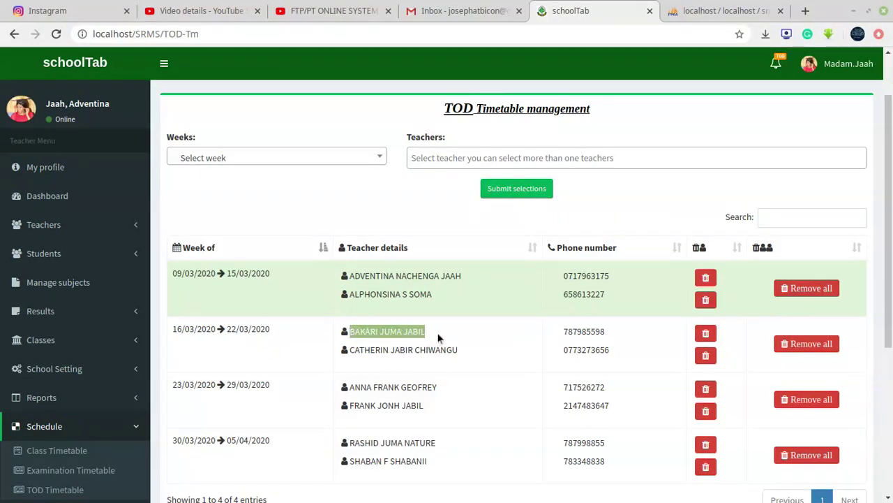
pyautogui.click(422, 346)
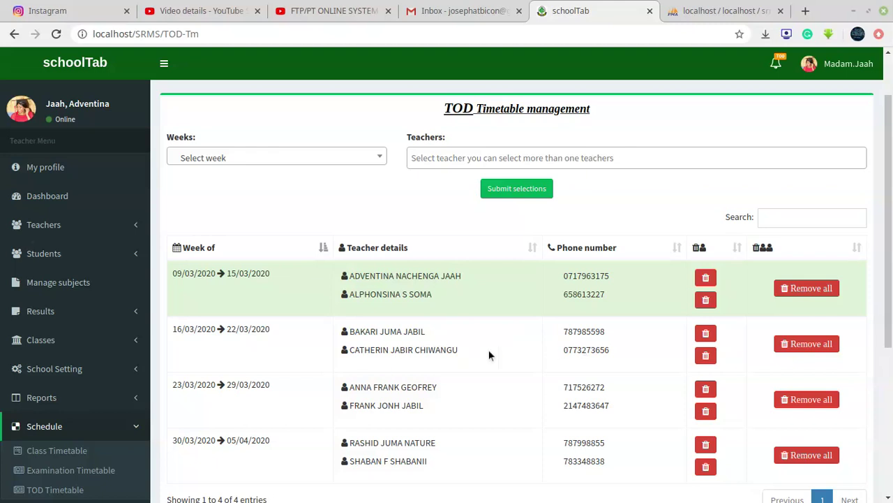
pyautogui.moveTo(471, 349); pyautogui.dragTo(377, 351)
pyautogui.click(349, 353)
pyautogui.click(463, 357)
pyautogui.moveTo(458, 352); pyautogui.dragTo(346, 358)
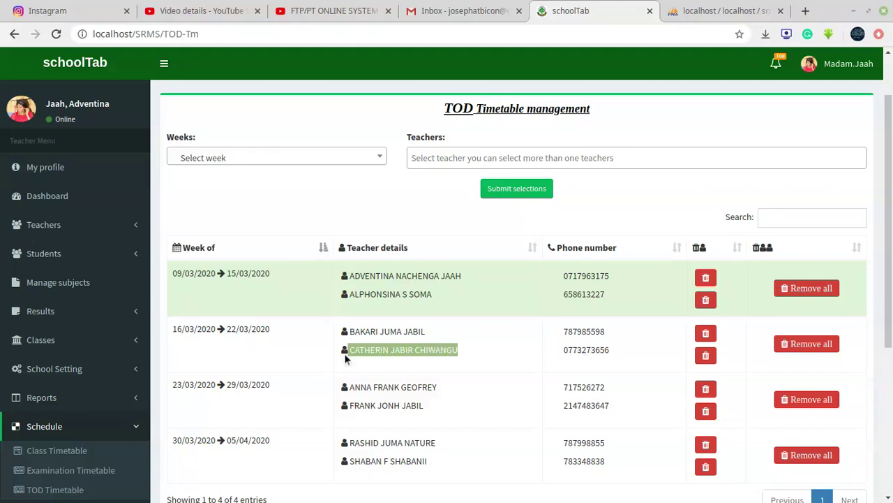
# Clear the highlighted teacher name, sign out of the head of school's account and confirm ending the session
pyautogui.click(435, 336)
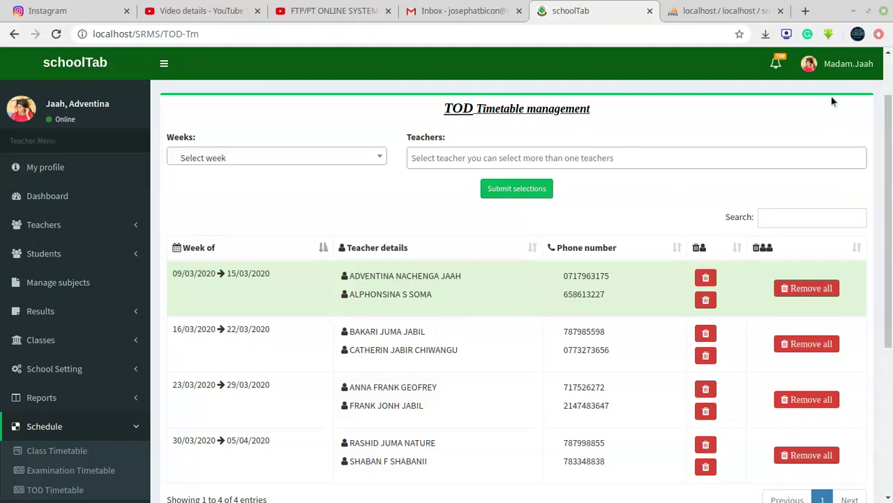
pyautogui.click(829, 64)
pyautogui.click(844, 235)
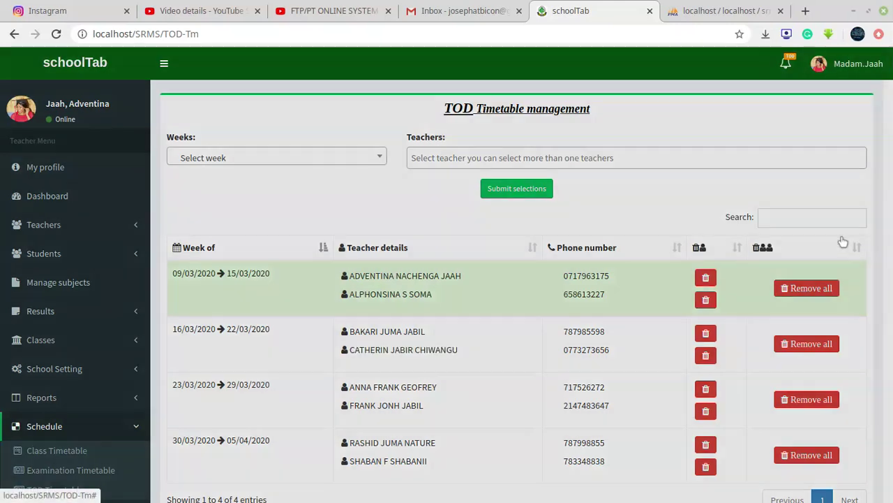
pyautogui.click(607, 154)
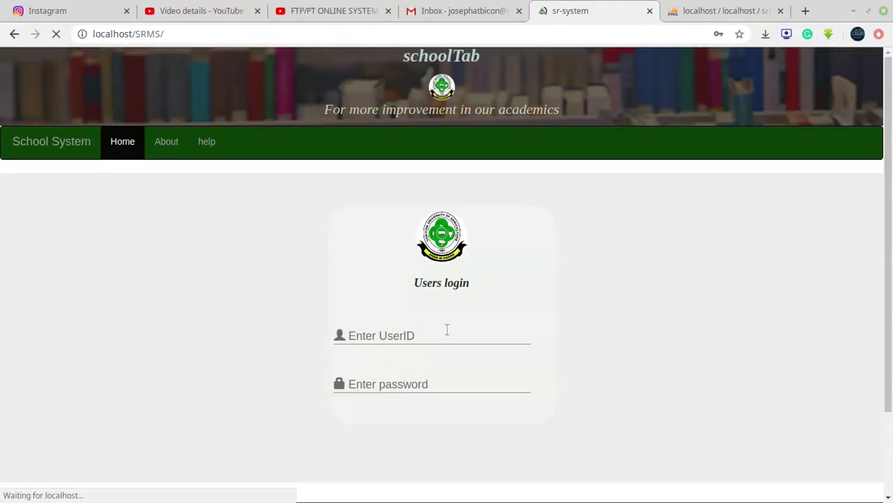
# Log in with the saved user ID and account password of the second teacher assigned to the week 16/03/2020 to 22/03/2020
pyautogui.click(447, 330)
pyautogui.press('Down')
pyautogui.press('Return')
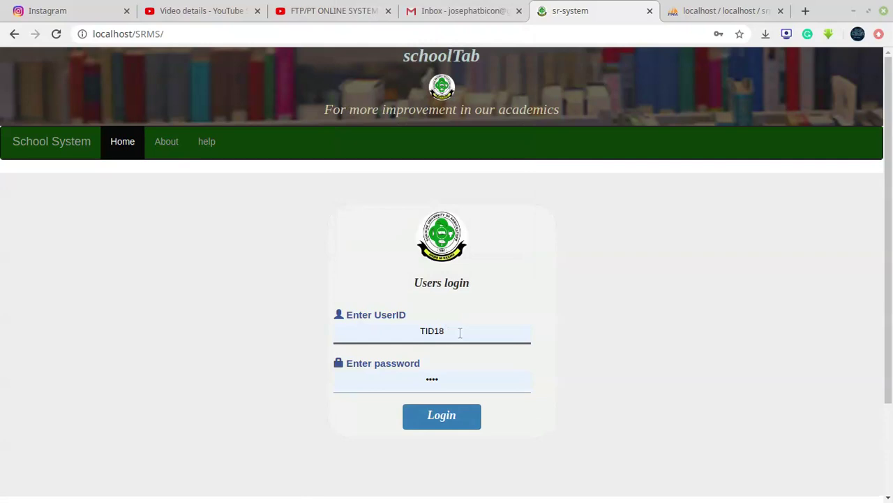
pyautogui.scroll(-1, 490, 319)
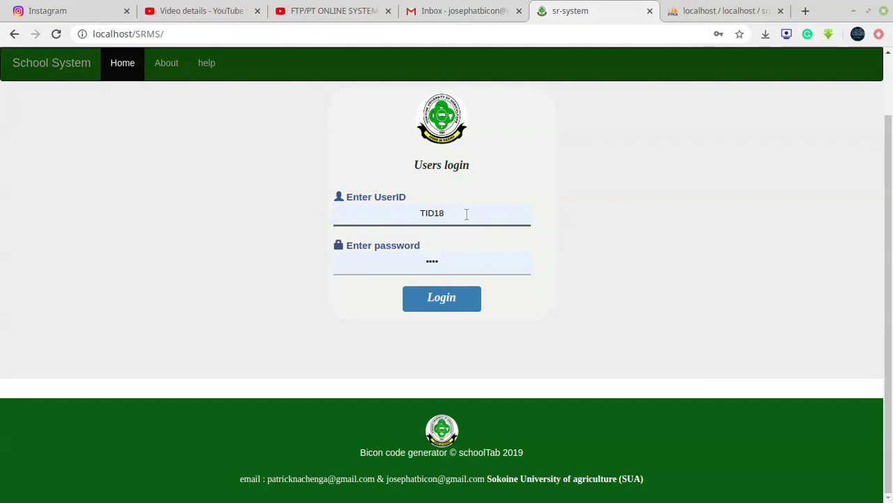
pyautogui.press('Return')
pyautogui.write('ti')
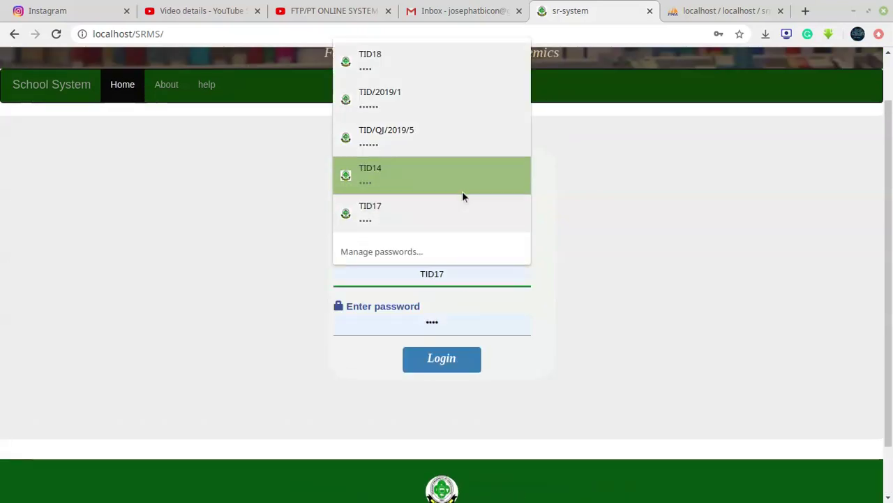
pyautogui.click(450, 173)
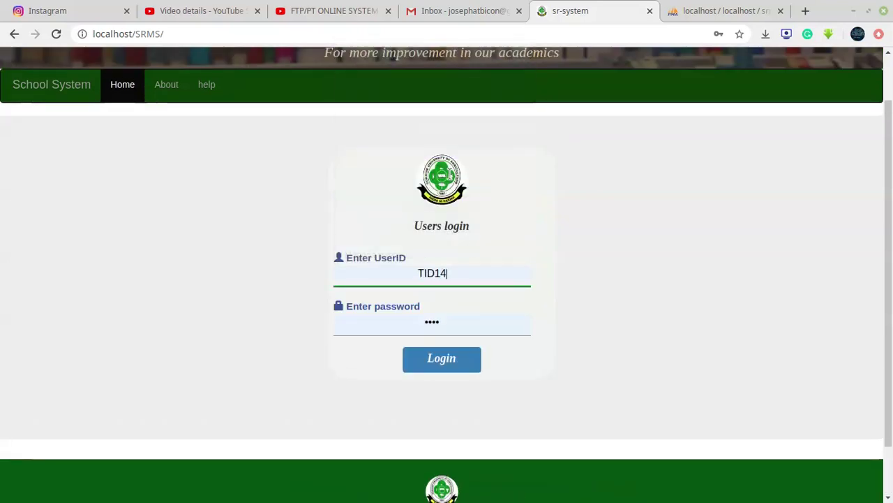
pyautogui.click(457, 361)
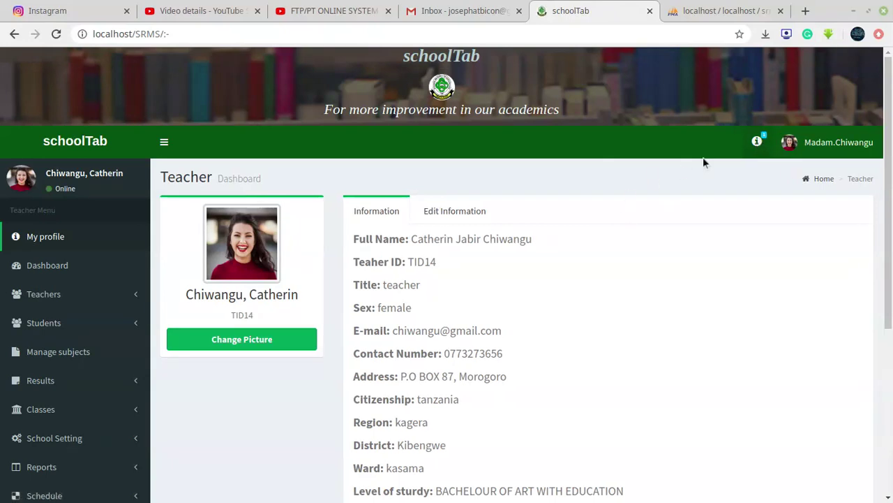
# Check the teacher's duty notification, close it and look through the teacher menu options available in this account
pyautogui.click(757, 142)
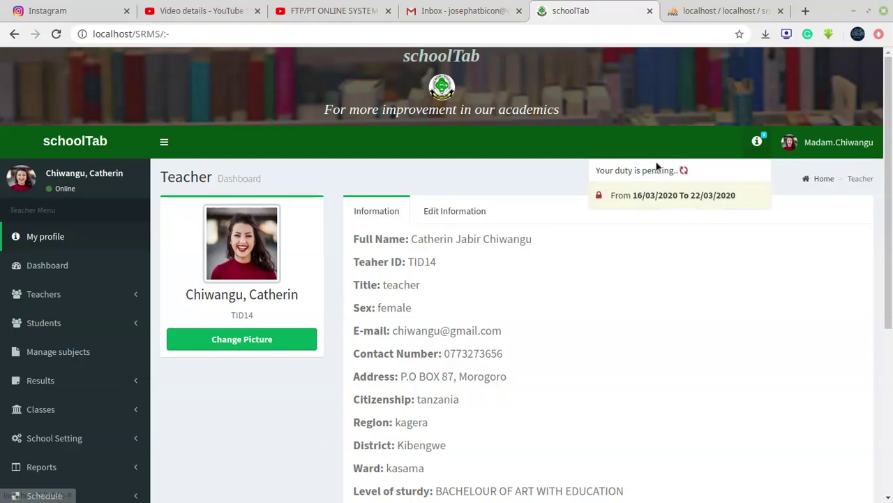
pyautogui.click(766, 142)
pyautogui.click(767, 145)
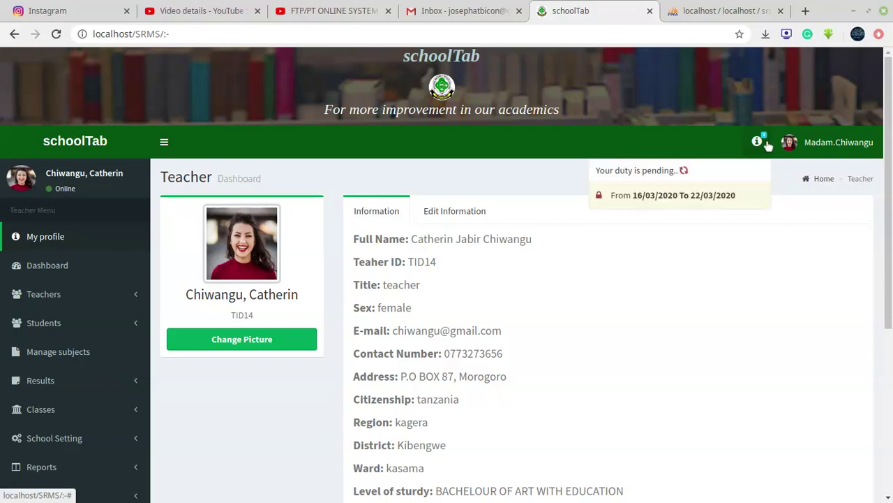
pyautogui.click(767, 146)
pyautogui.scroll(-4, 86, 315)
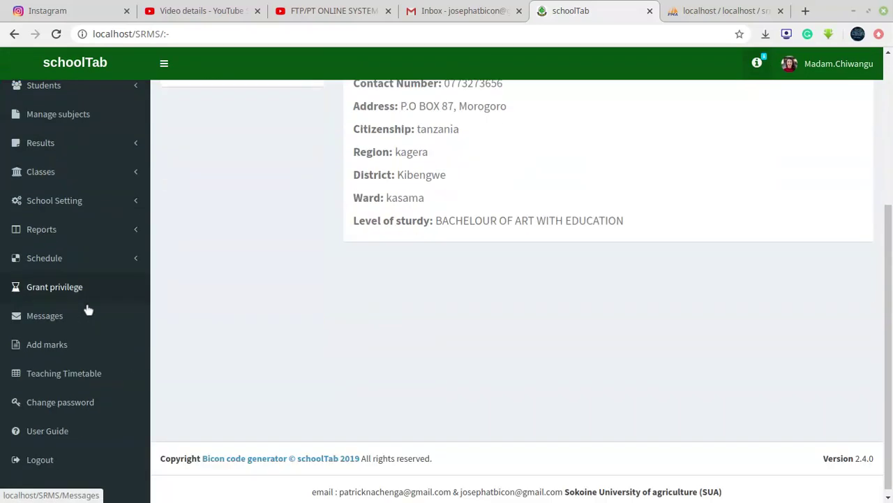
pyautogui.scroll(5, 98, 229)
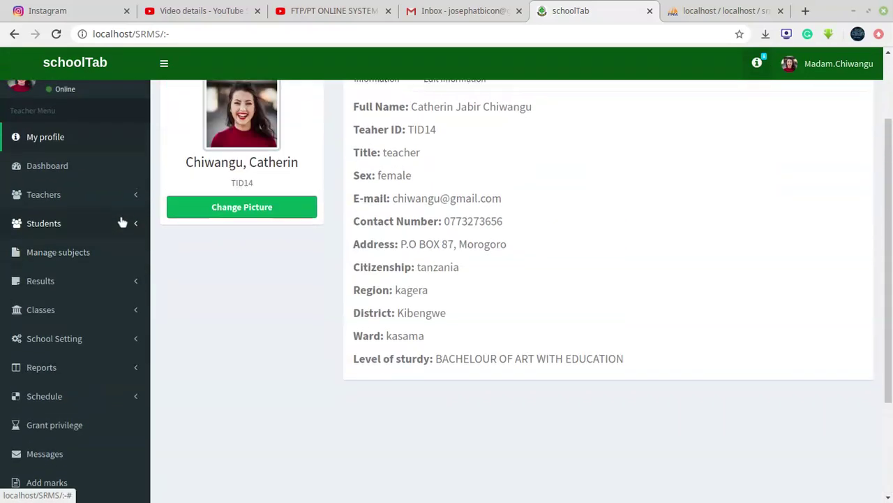
pyautogui.scroll(-4, 111, 231)
pyautogui.scroll(4, 46, 252)
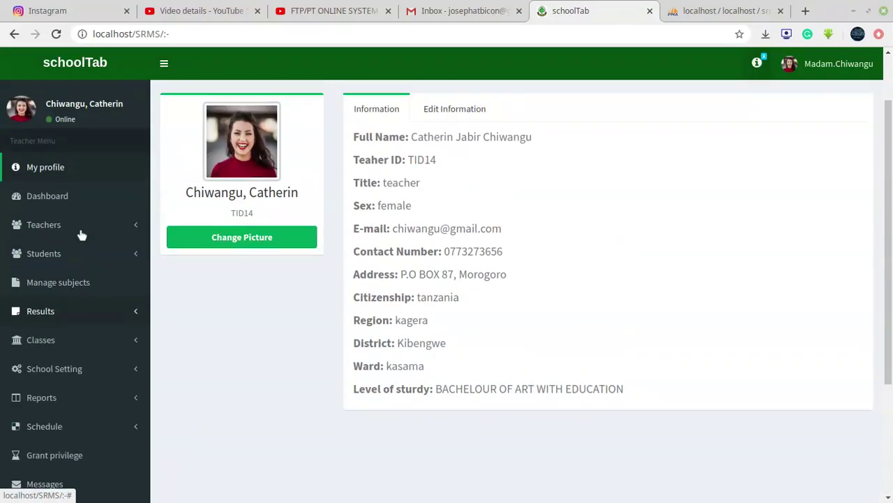